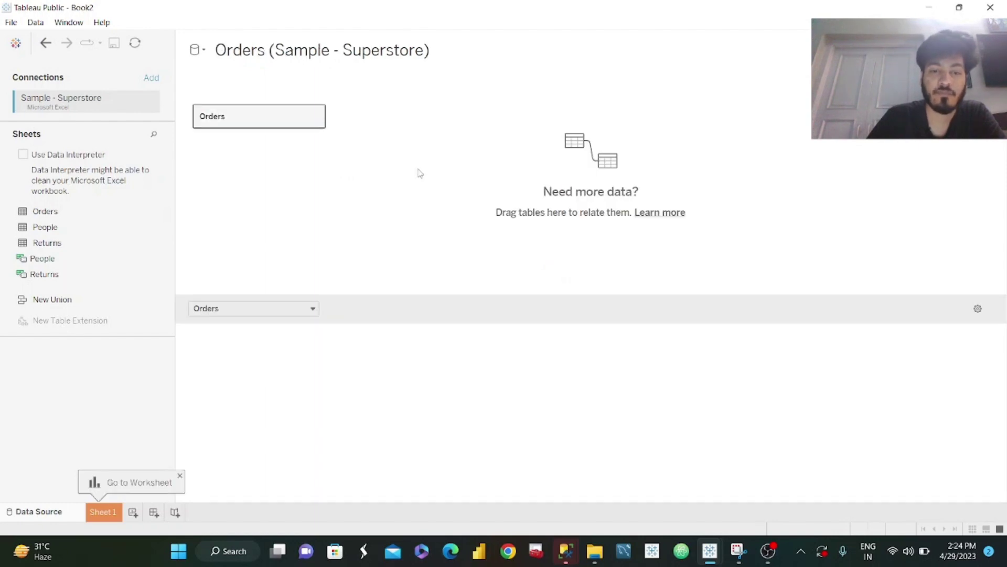
Open the Sheet 1 worksheet, and in File Explorer view the Superstore Icons folder under Documents, My Tableau Repository, Shapes
click(113, 512)
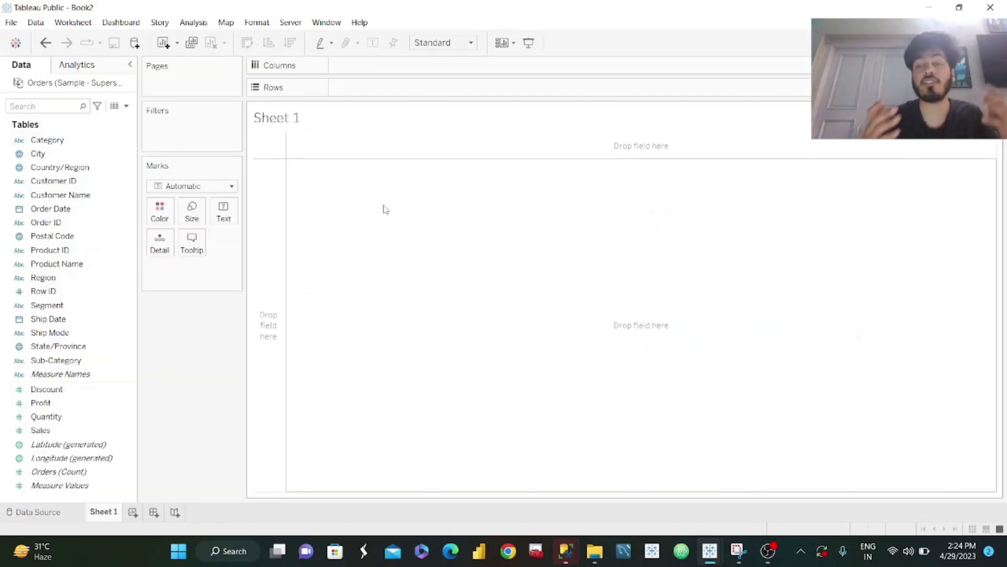
mouse_move(594, 561)
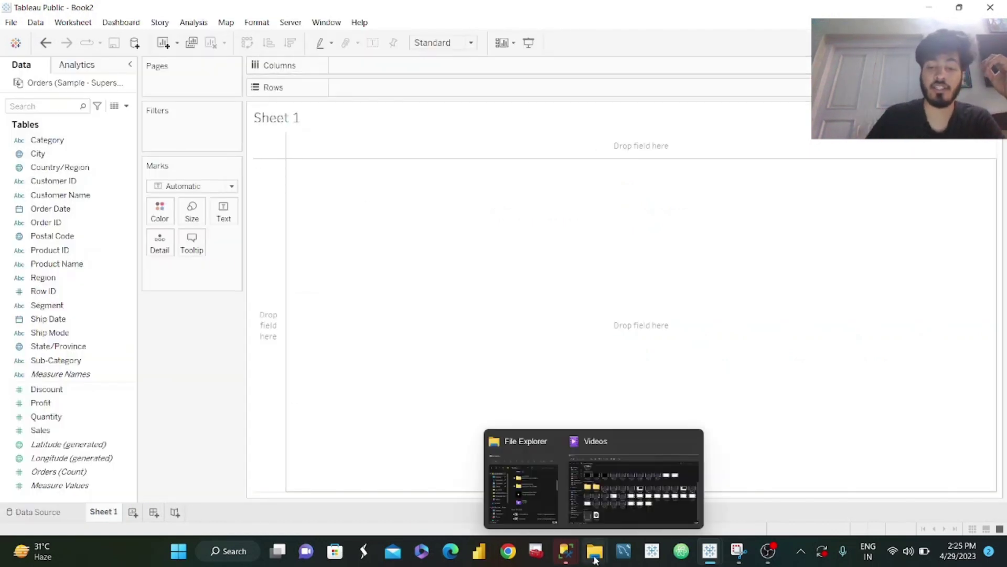
click(516, 475)
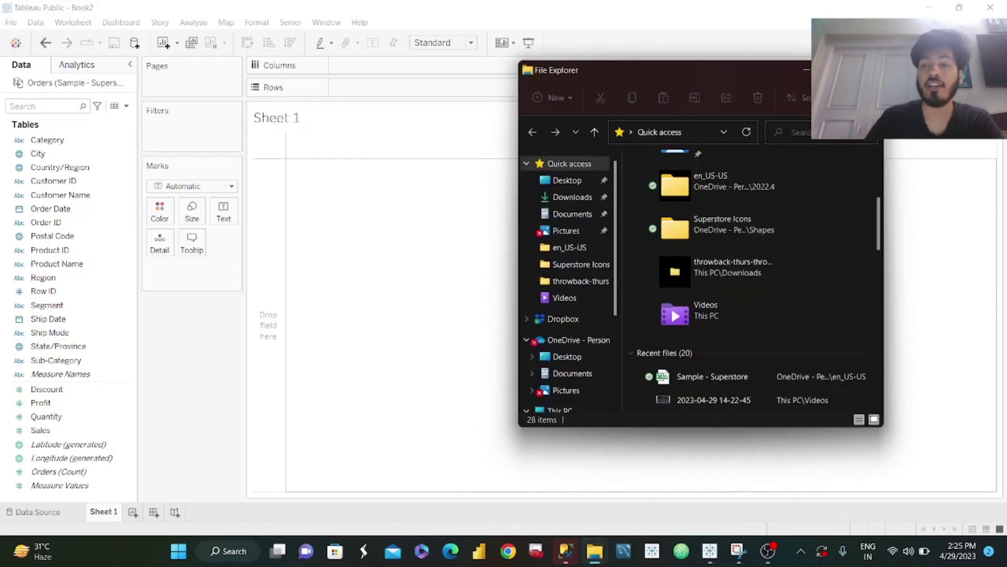
click(839, 70)
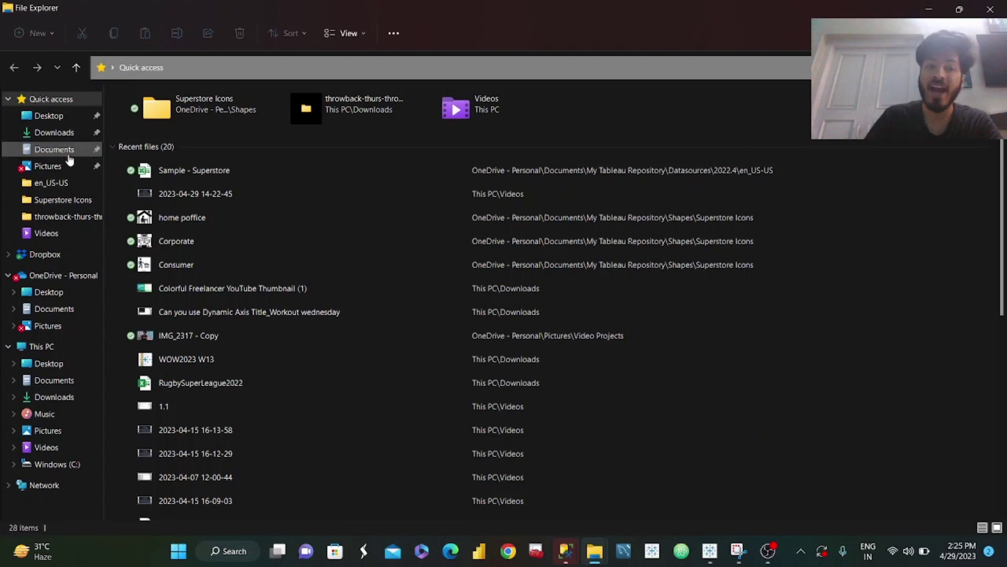
click(70, 158)
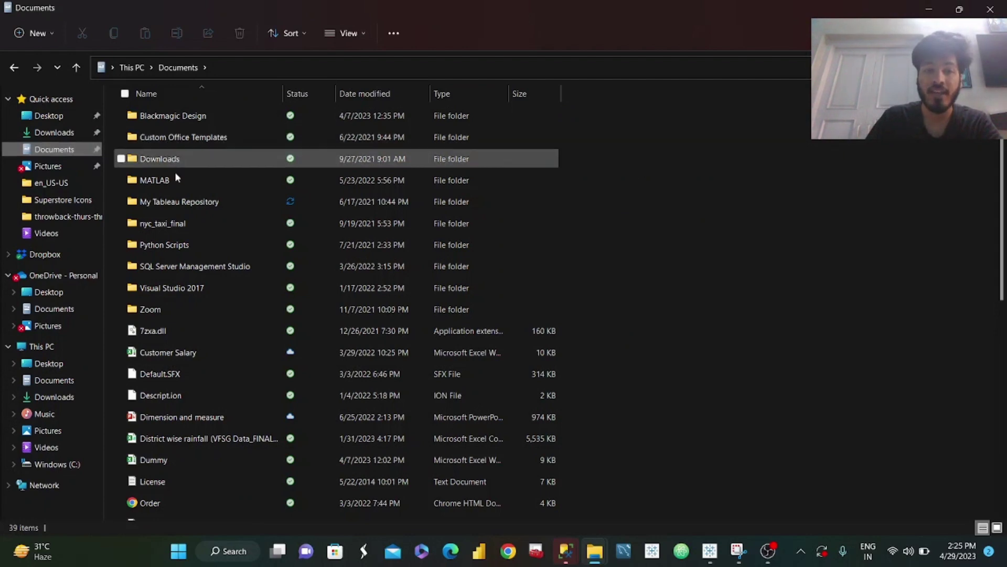
double_click(180, 201)
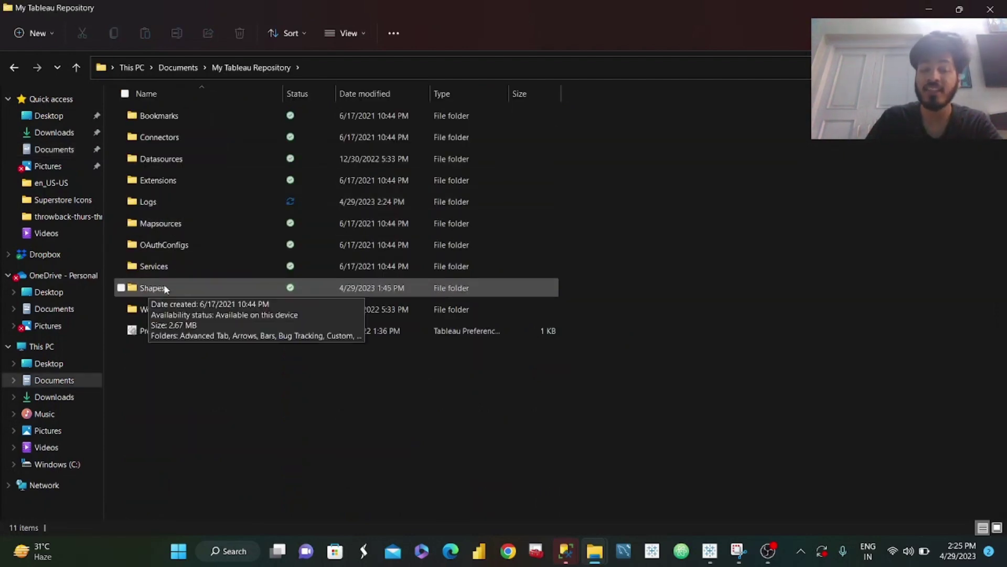
double_click(181, 287)
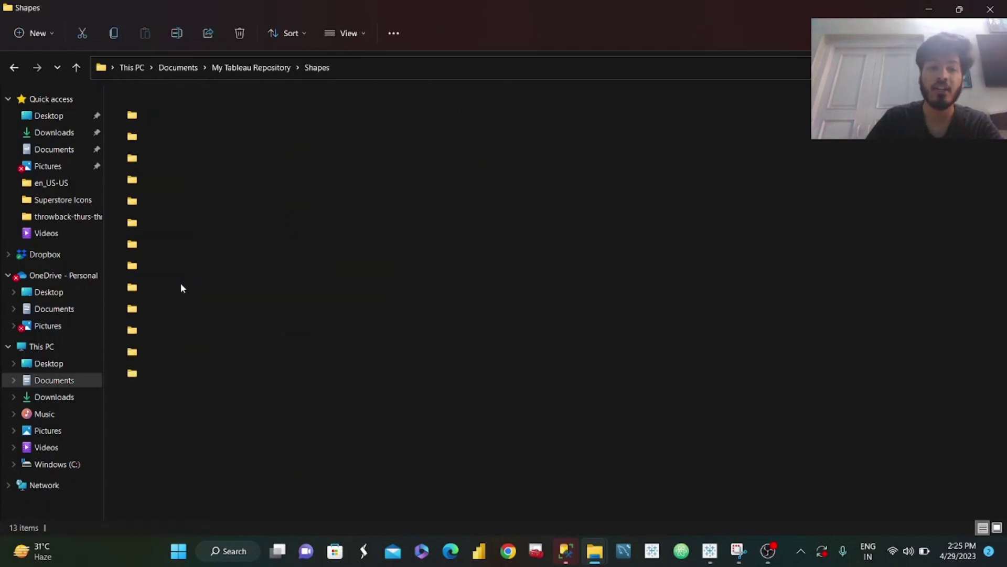
right_click(240, 474)
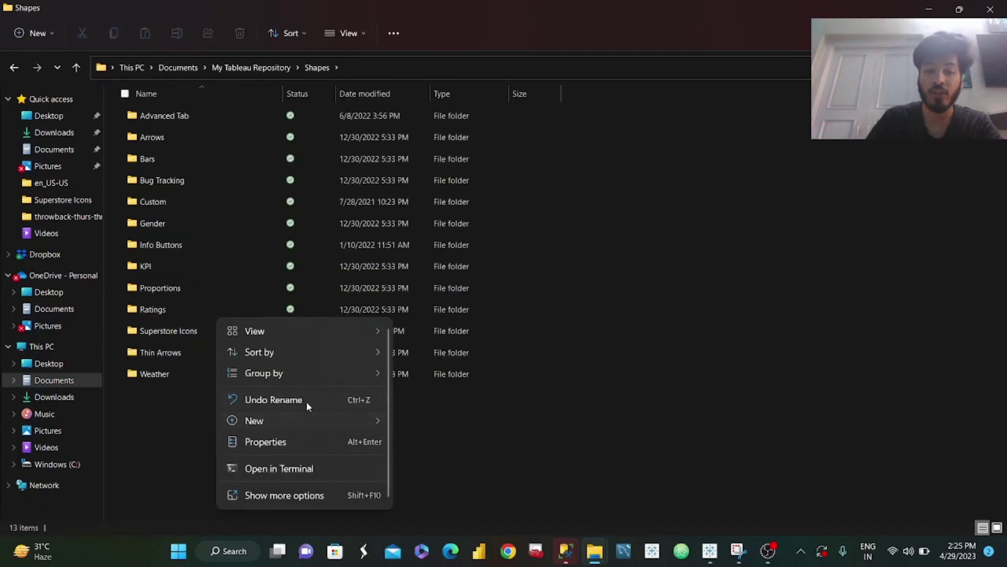
click(513, 460)
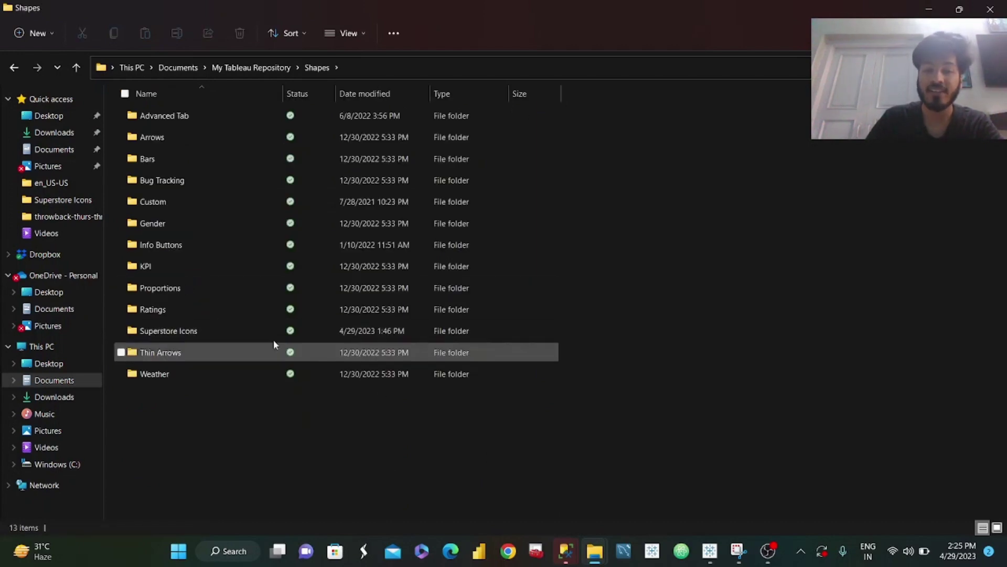
double_click(191, 332)
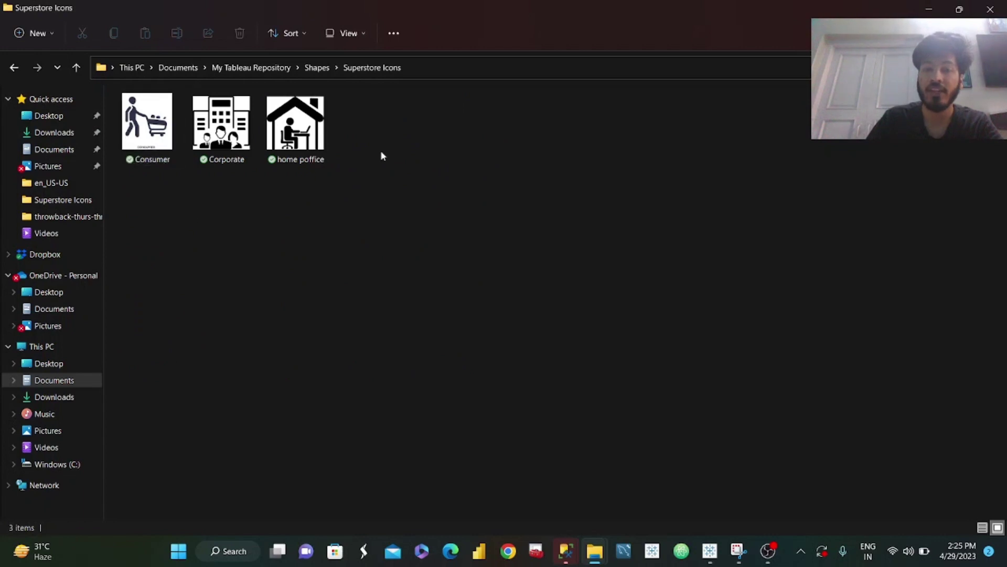
Switch back to the Tableau Public Book2 window and rename Sheet 1 as "Select the segments?"
mouse_move(710, 551)
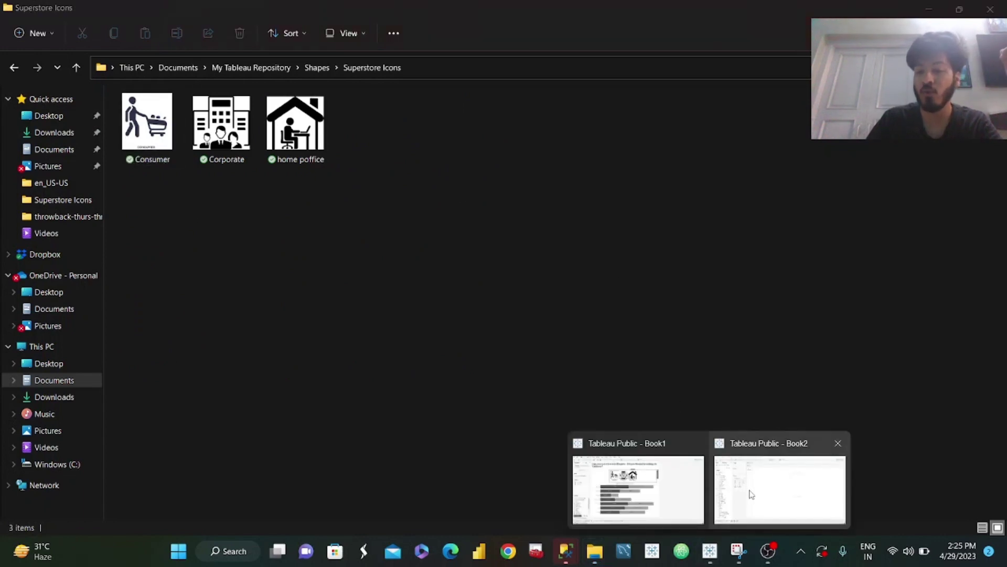
click(750, 492)
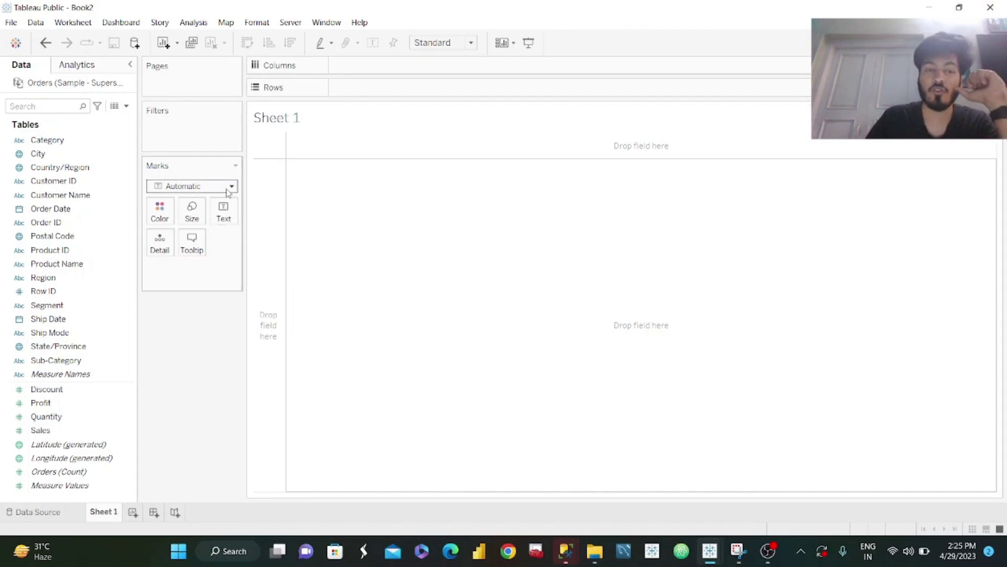
double_click(120, 514)
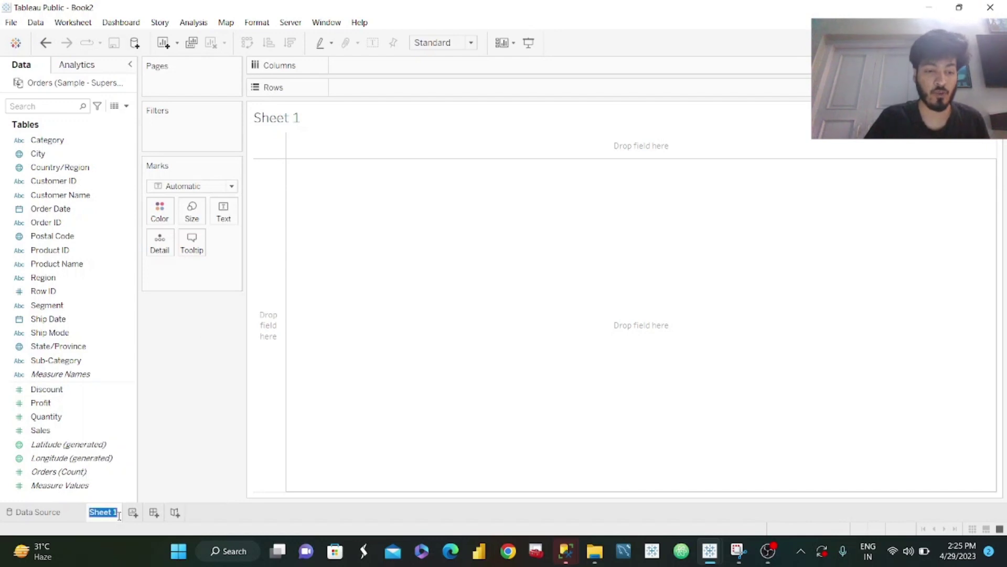
text(Segem)
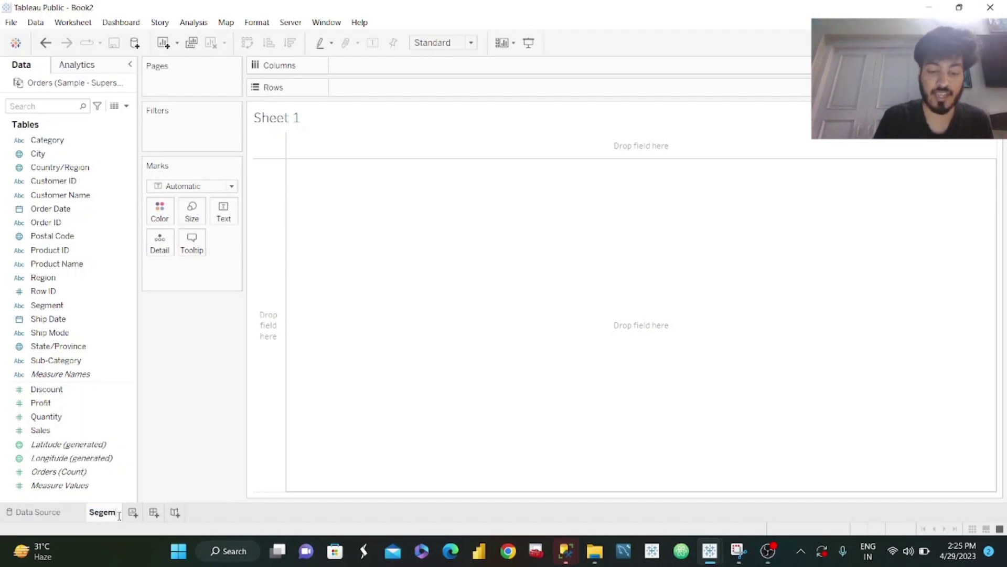
text(ents)
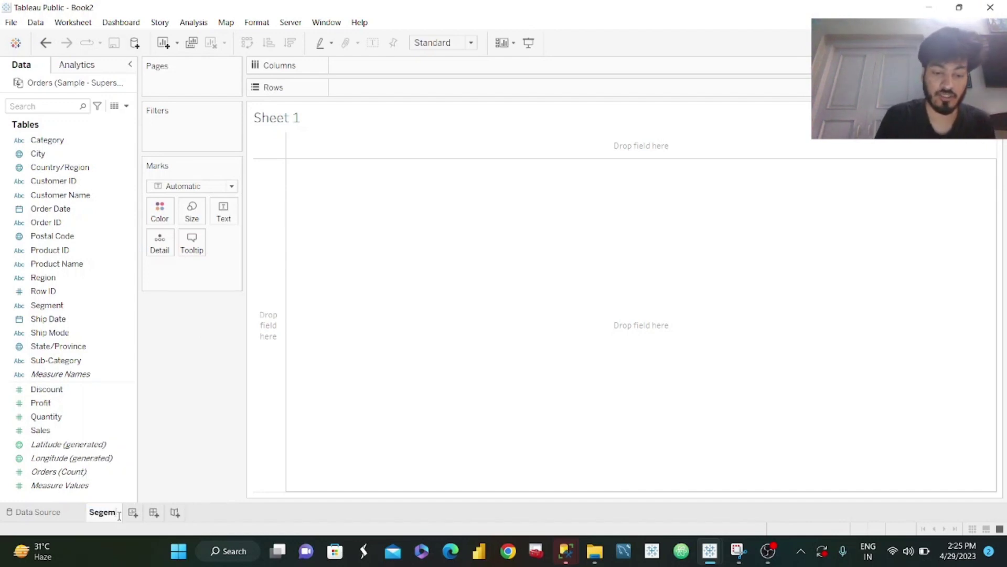
key(Return)
double_click(119, 518)
text(Select the segments)
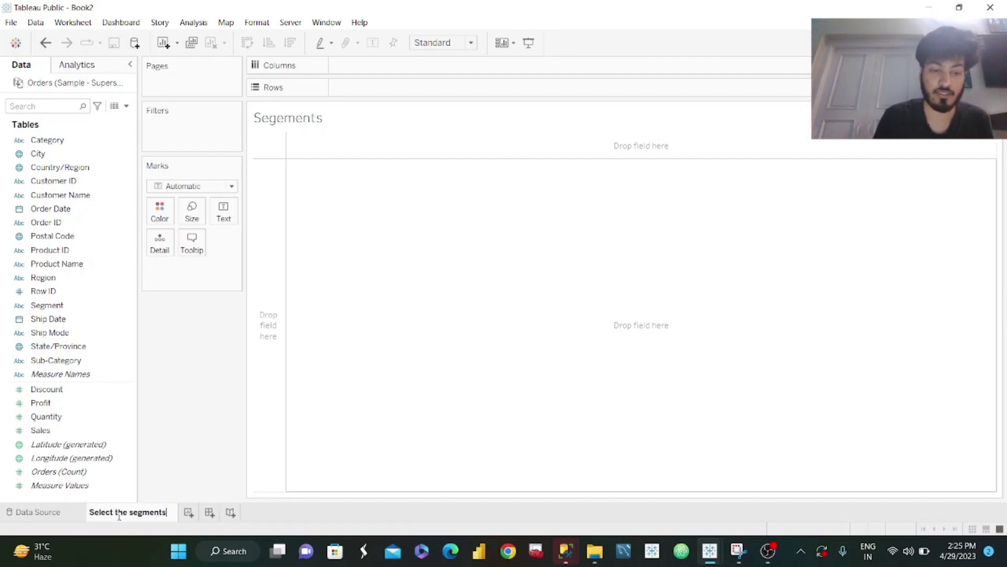
text(?)
key(Return)
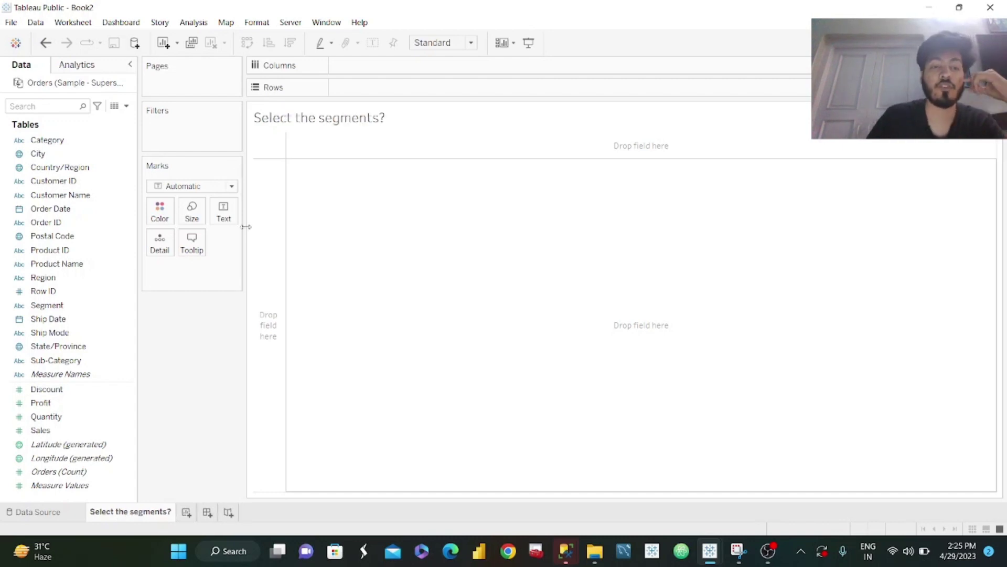
Show the Segment field as Shape marks and fit the sheet to Entire View
click(202, 190)
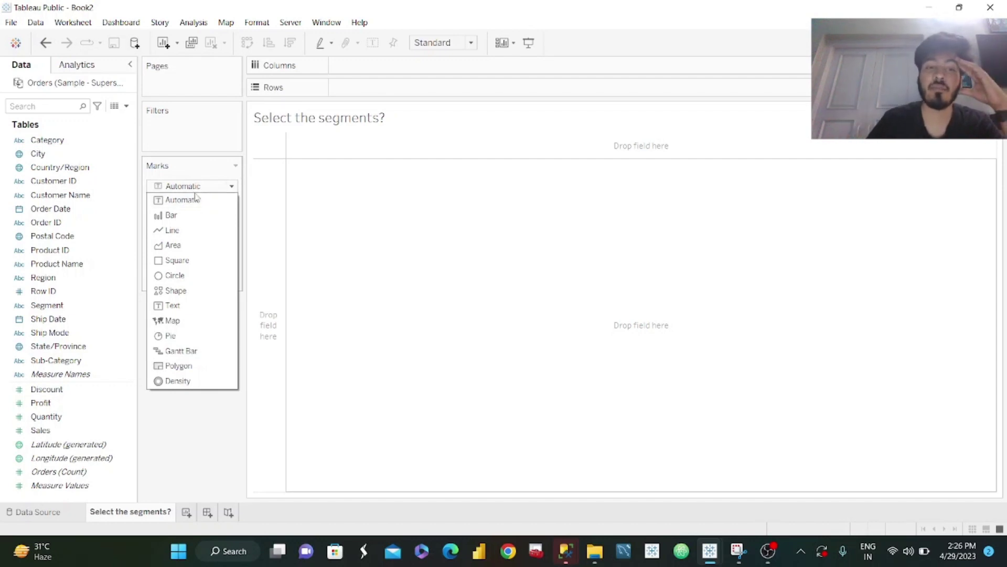
click(181, 291)
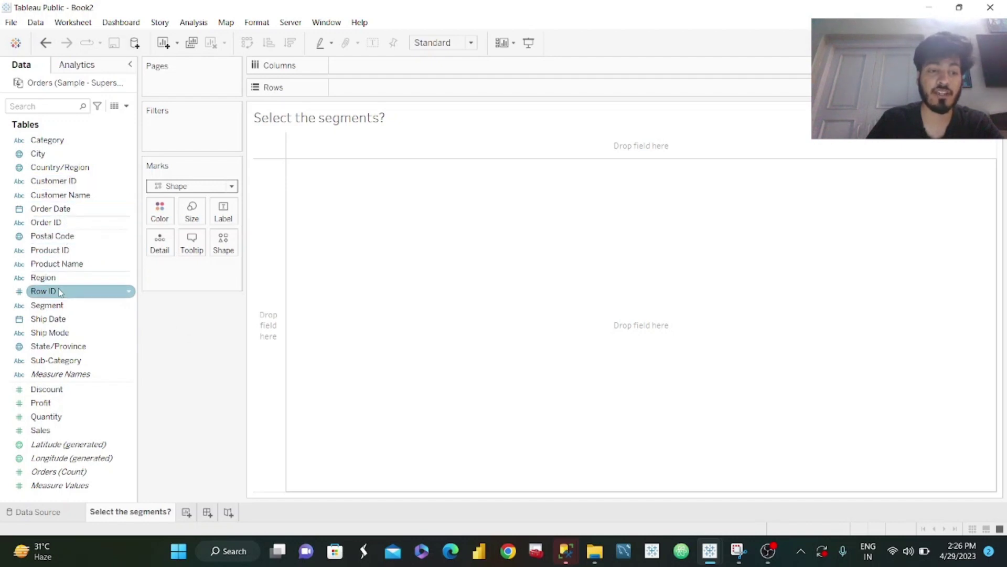
drag(60, 305, 223, 244)
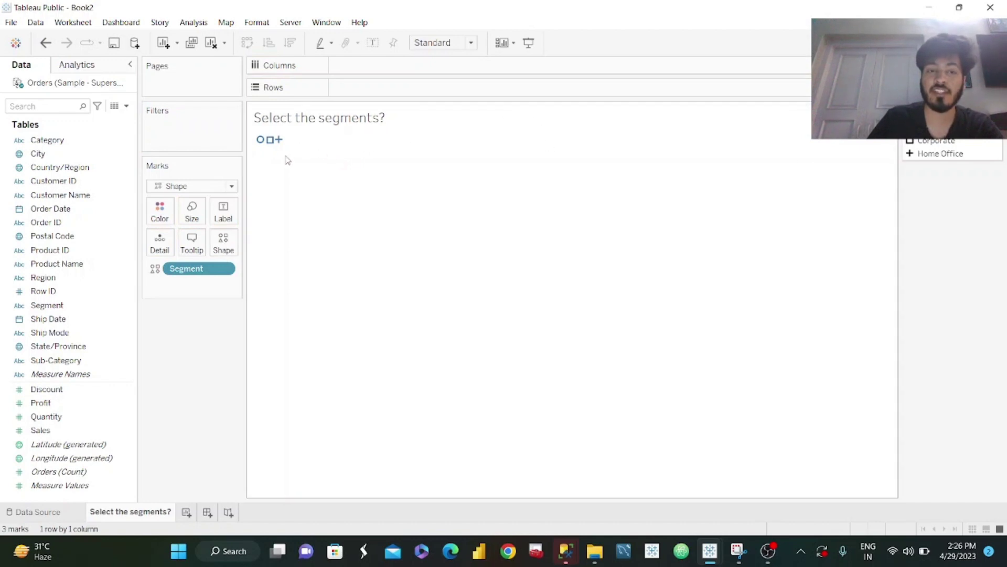
click(470, 42)
click(457, 89)
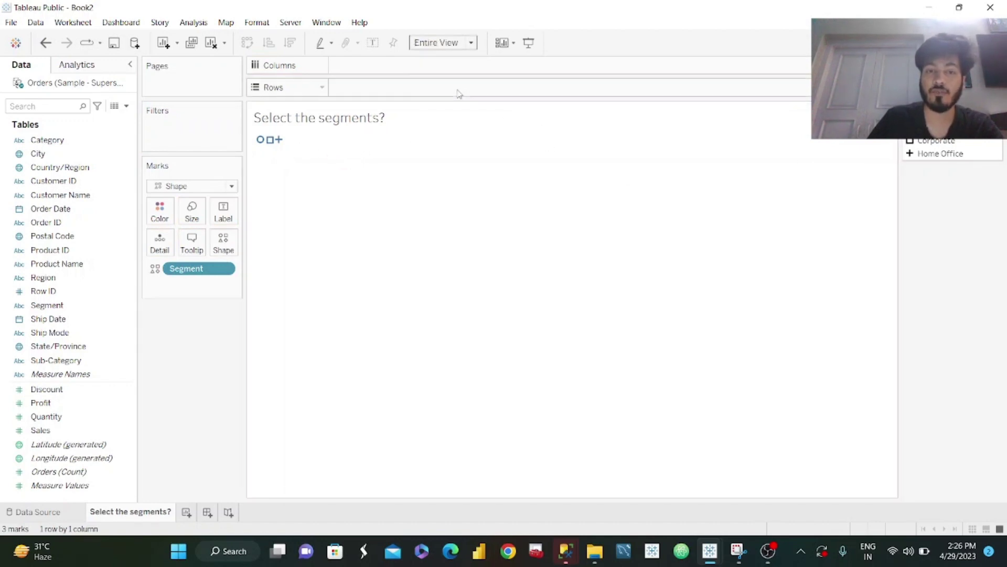
Open the shape editing dialog for Segment and choose the Superstore Icons shape palette
click(996, 113)
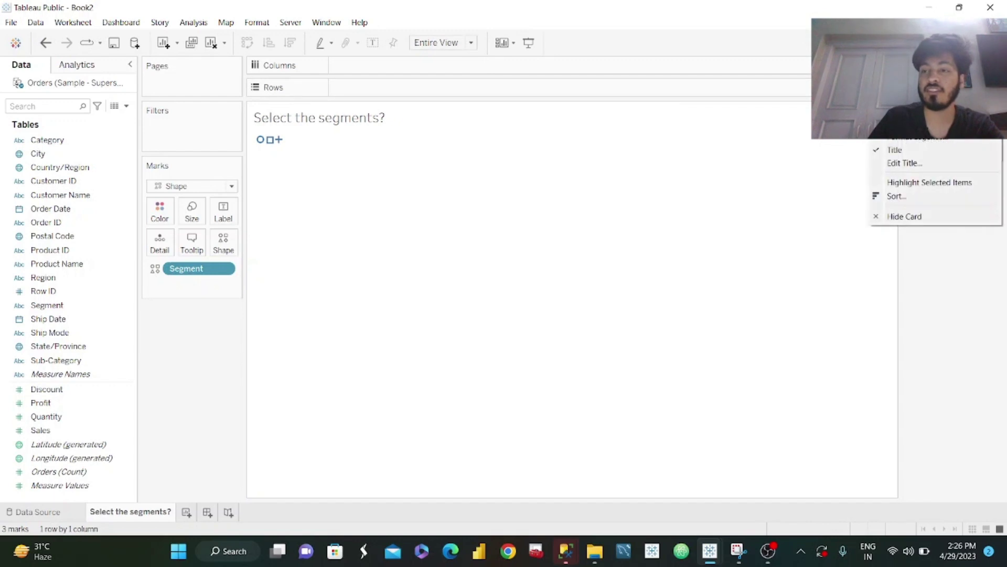
click(917, 136)
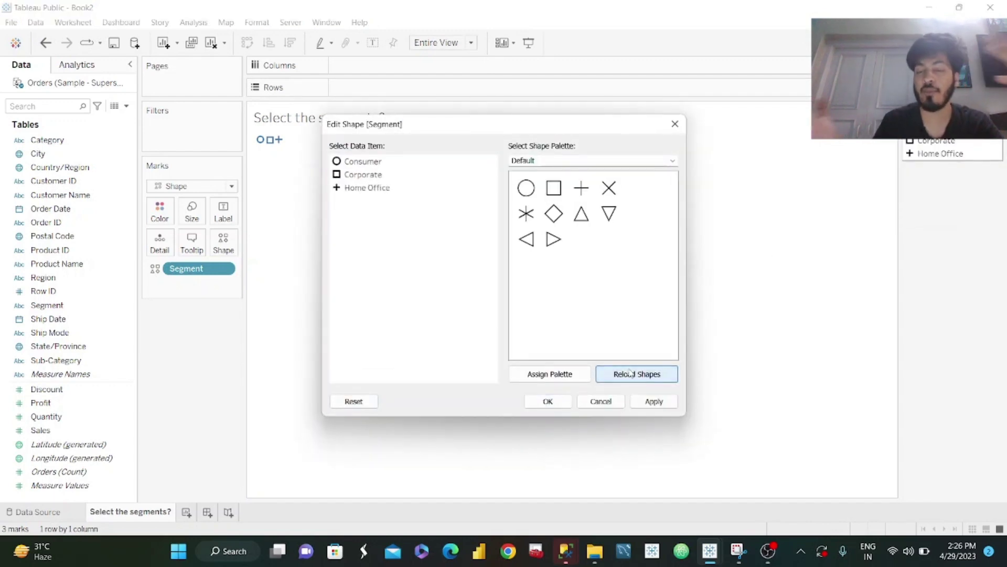
click(669, 163)
click(658, 194)
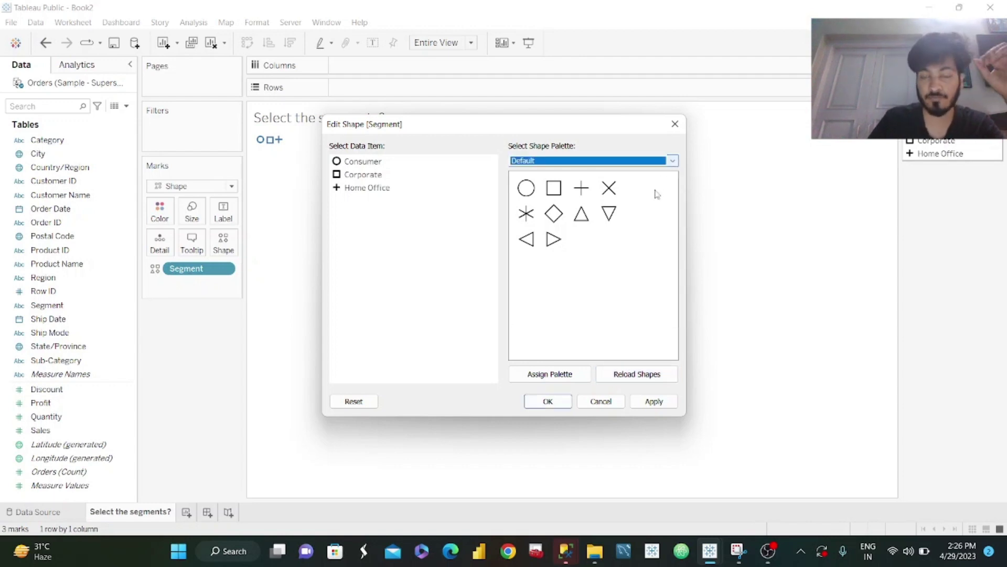
click(672, 161)
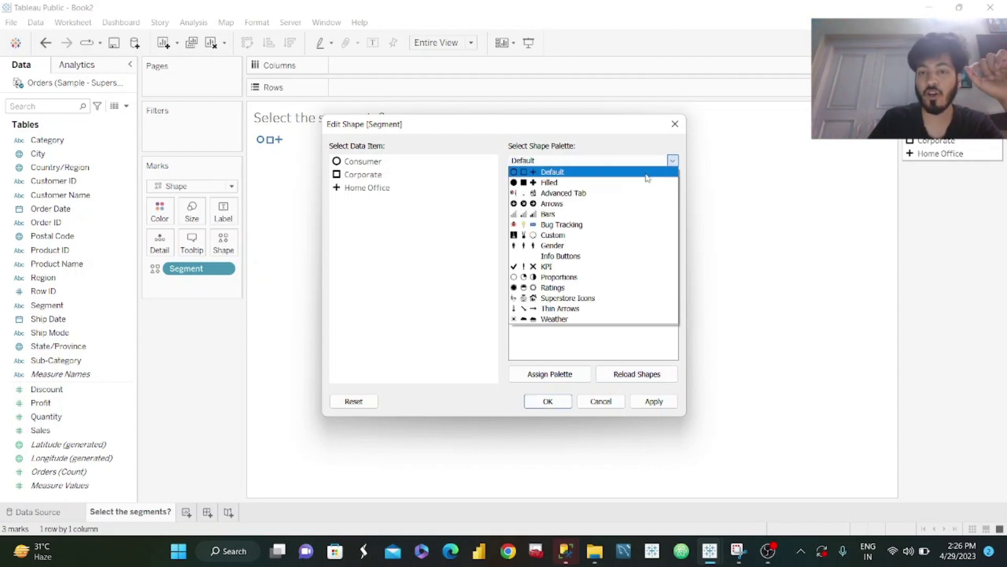
click(552, 298)
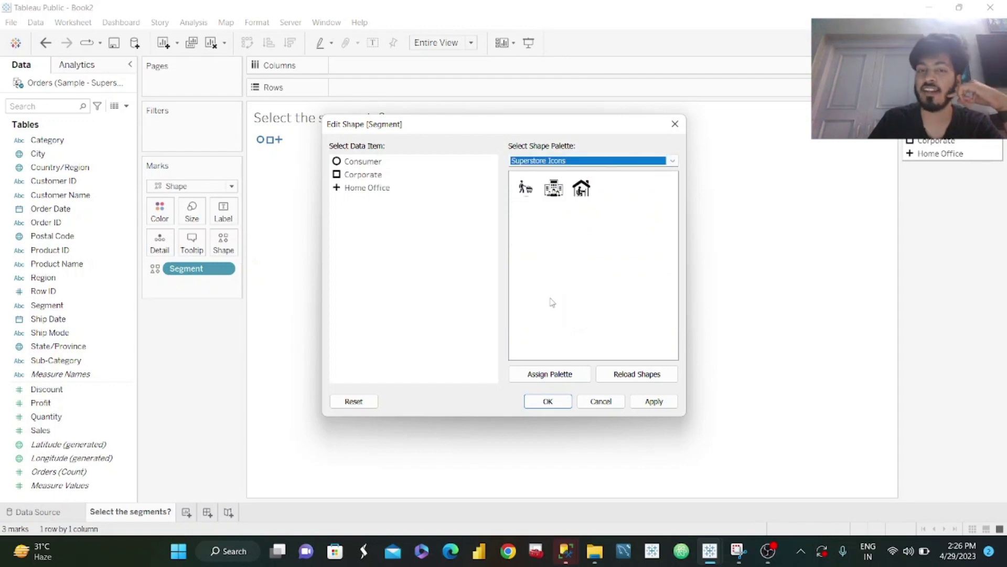
Assign the shopping-cart icon to Consumer, the office-building icon to Corporate and the house icon to Home Office, and apply the shapes
click(362, 163)
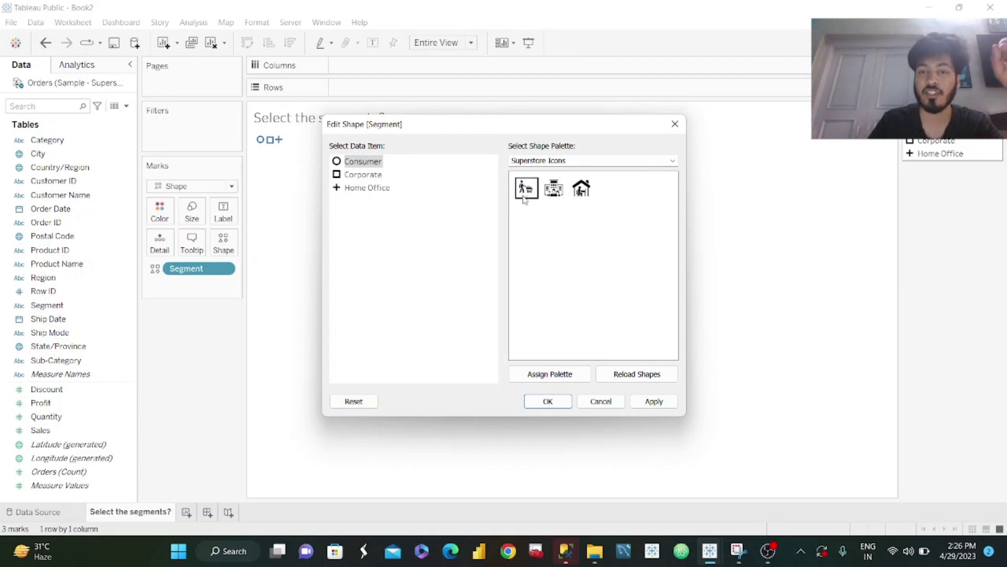
click(368, 179)
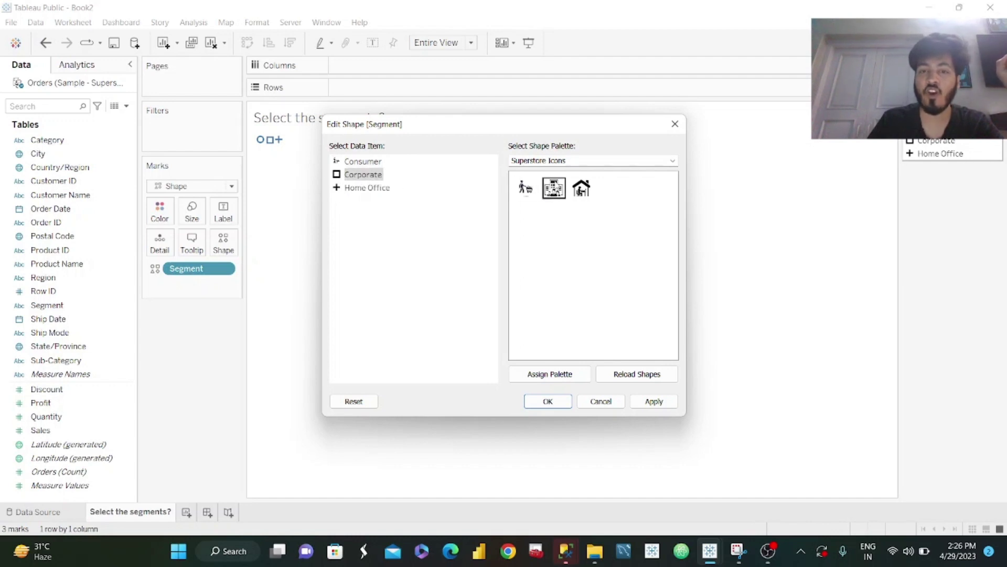
click(373, 189)
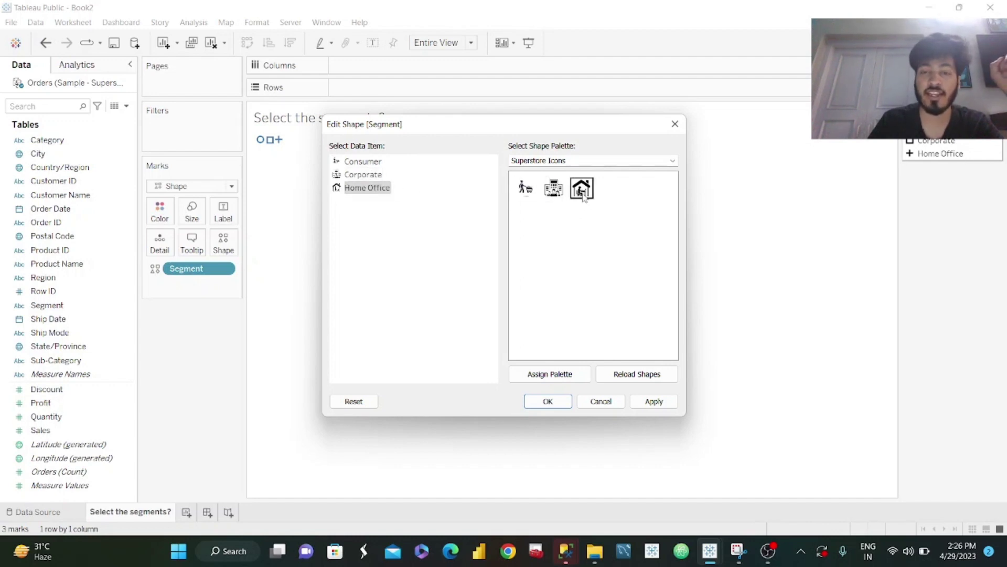
click(651, 409)
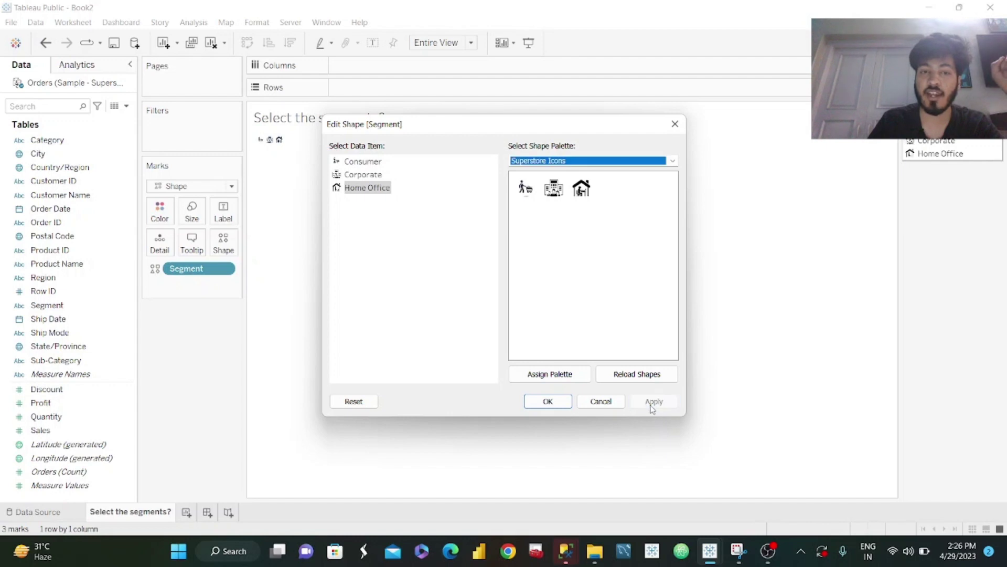
click(547, 401)
Enlarge the segment icons to nearly the maximum mark size and label them with the Segment field
click(192, 211)
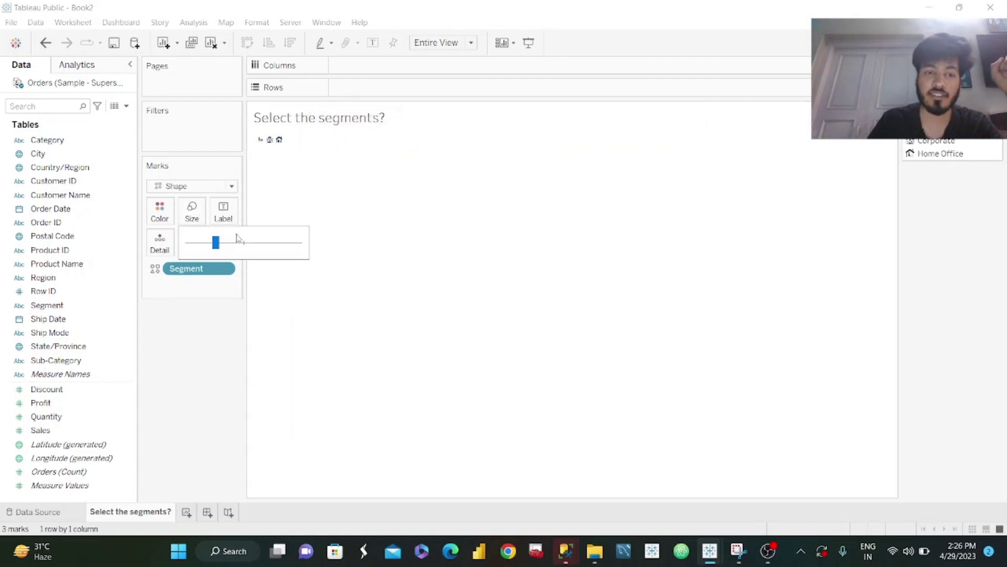
drag(245, 242, 292, 244)
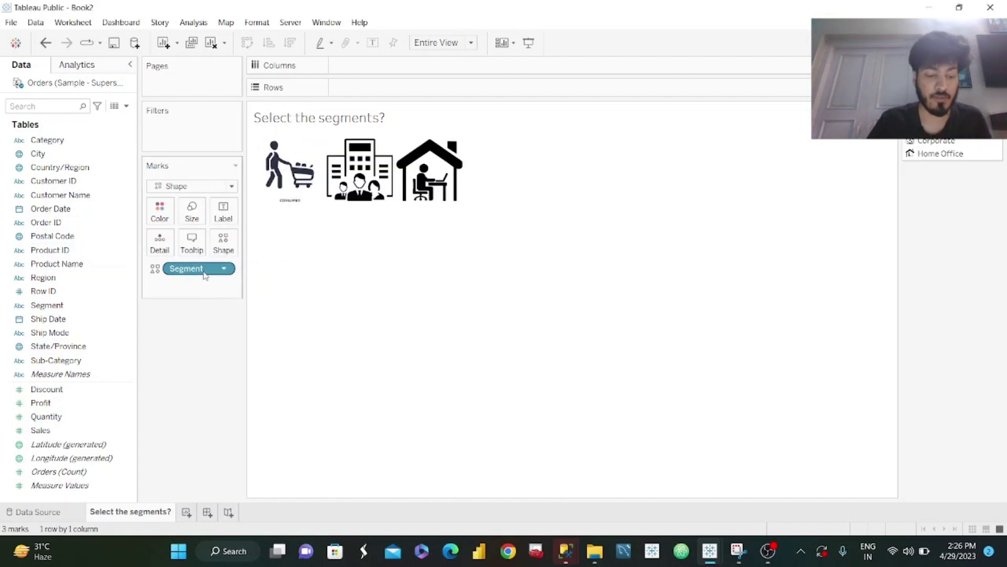
drag(204, 276, 228, 223)
drag(204, 278, 225, 213)
Format the segment icon labels in bold Georgia and apply the label formatting
click(227, 215)
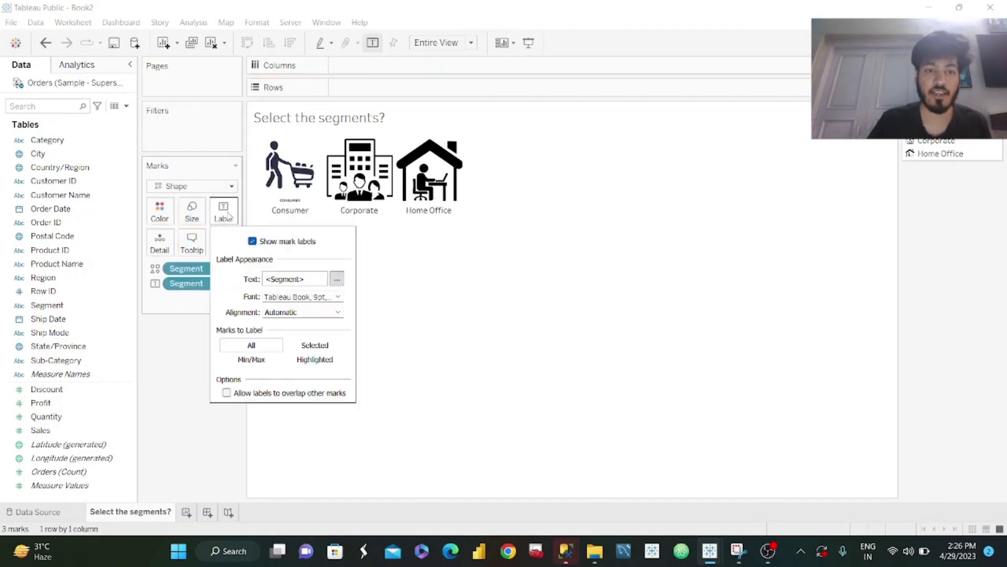
click(337, 279)
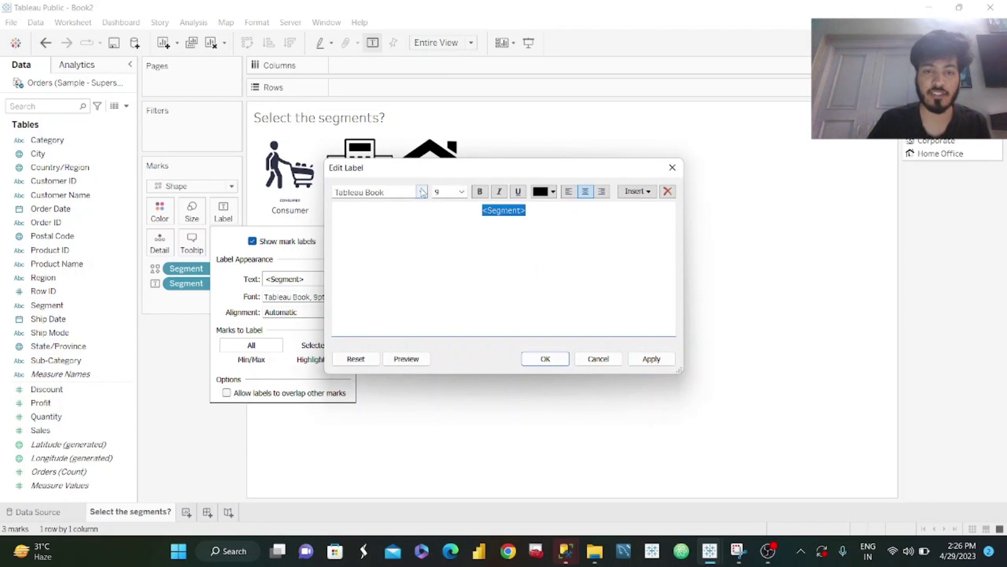
click(422, 192)
text(ge)
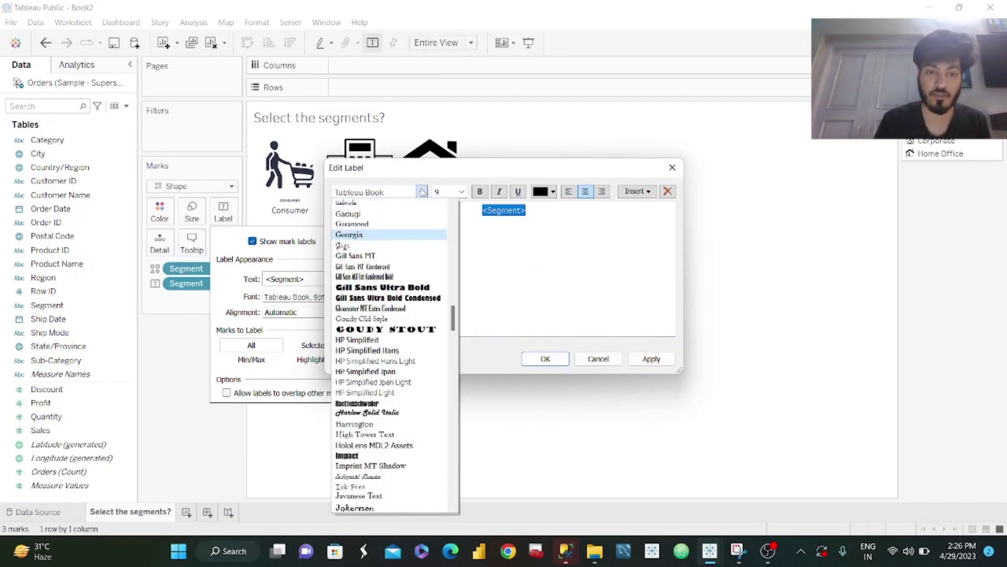
click(362, 235)
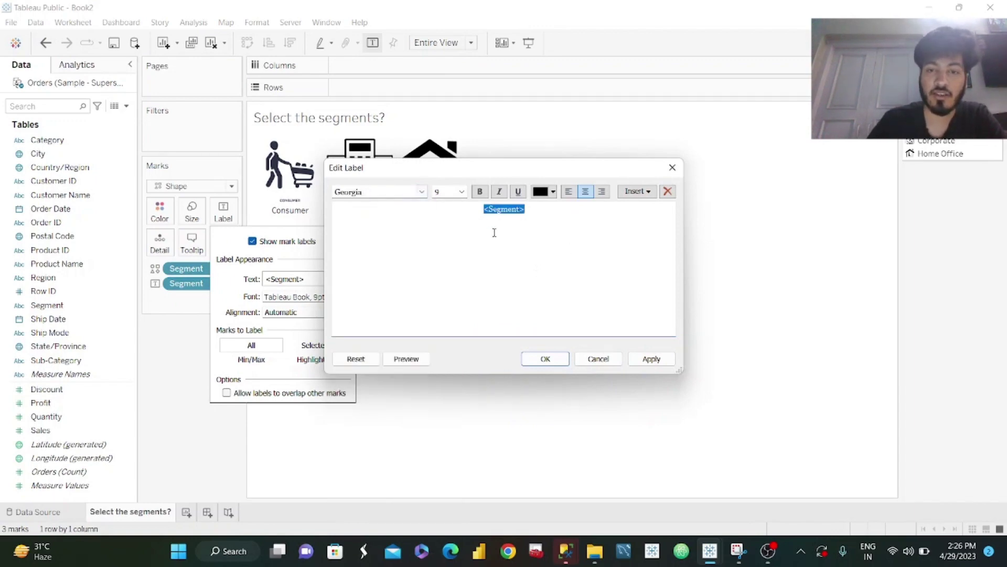
click(480, 192)
click(651, 359)
click(544, 362)
click(190, 404)
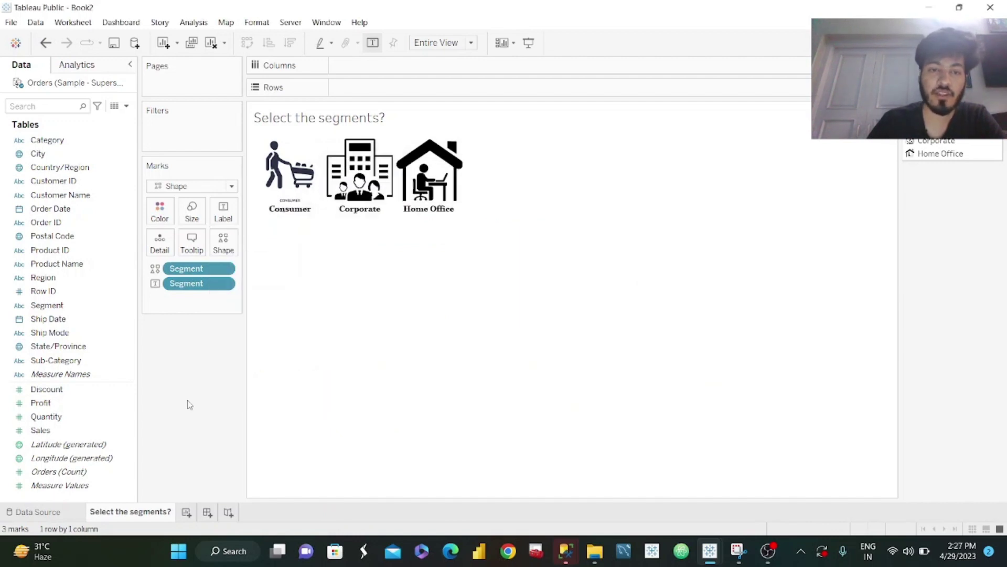
Add a new worksheet and name it Sales by Weekdays
click(186, 513)
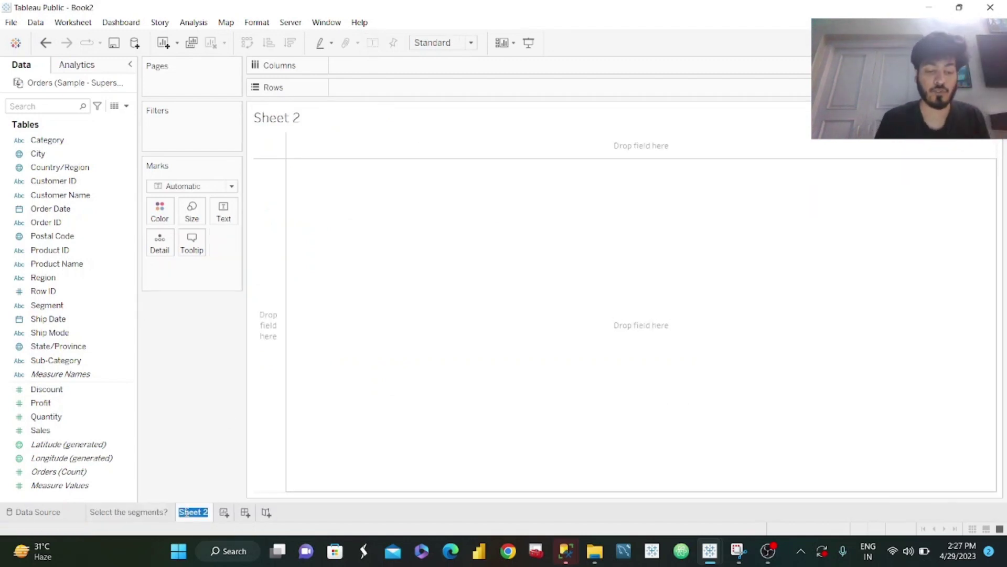
click(187, 513)
text(Sales b)
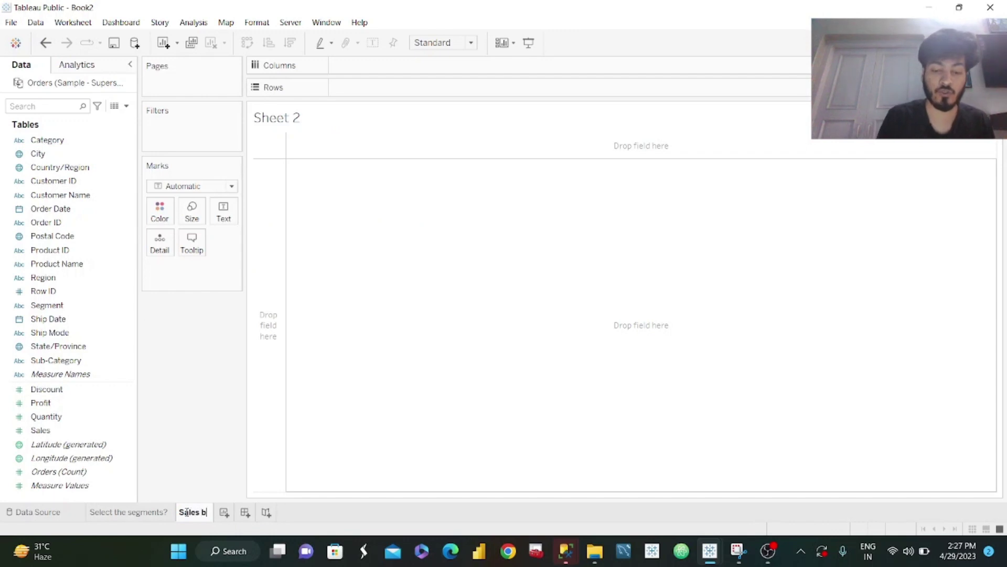
text(y Weekday)
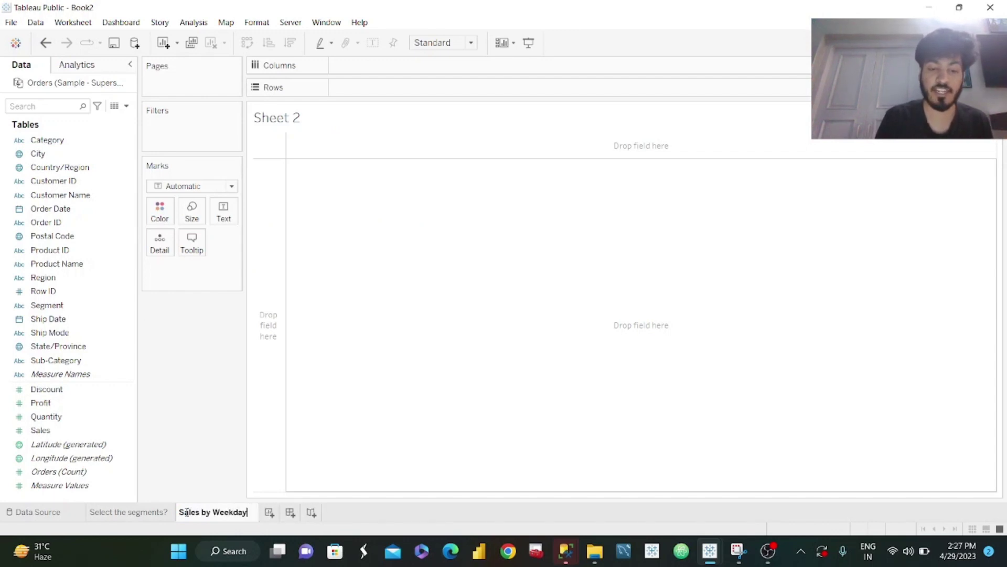
text(s)
key(Return)
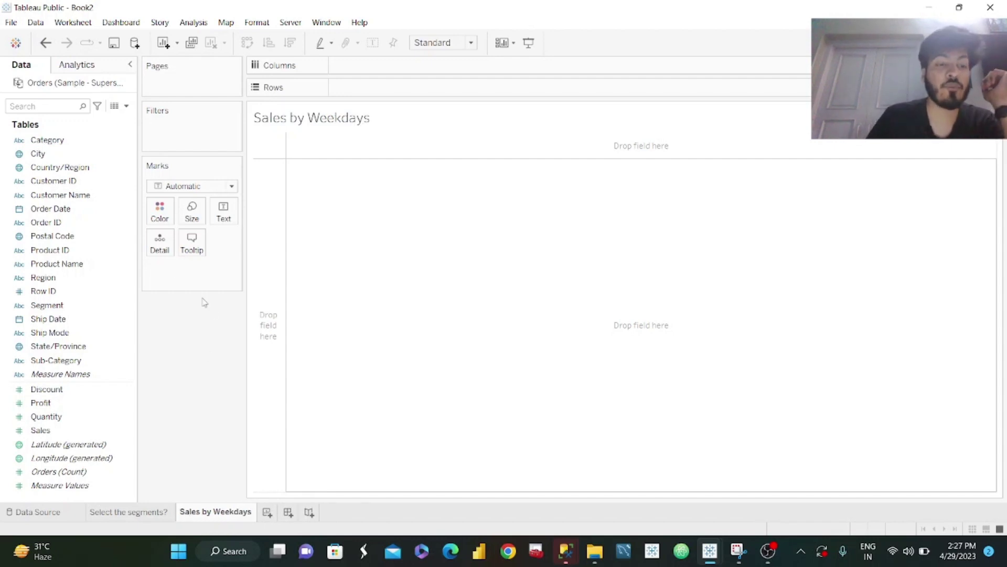
Plot summed Sales on Rows against the discrete WEEKDAY of Order Date on Columns
click(55, 320)
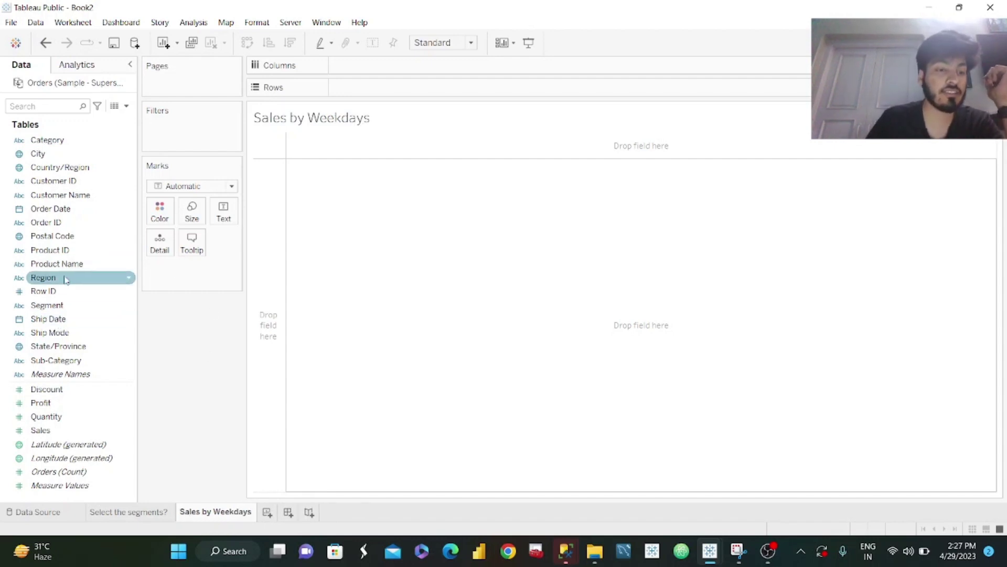
drag(40, 430, 362, 90)
click(74, 225)
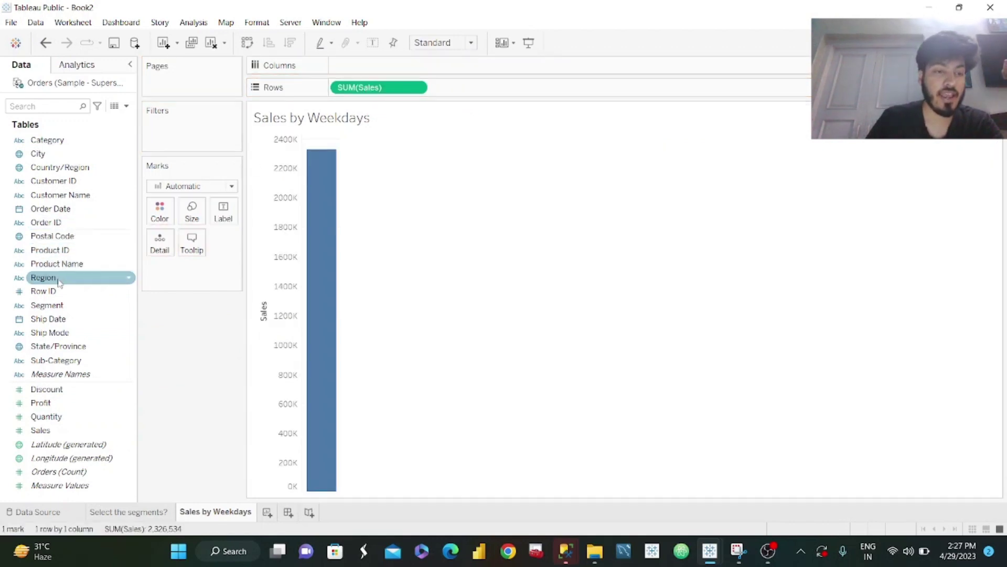
drag(66, 208, 353, 71)
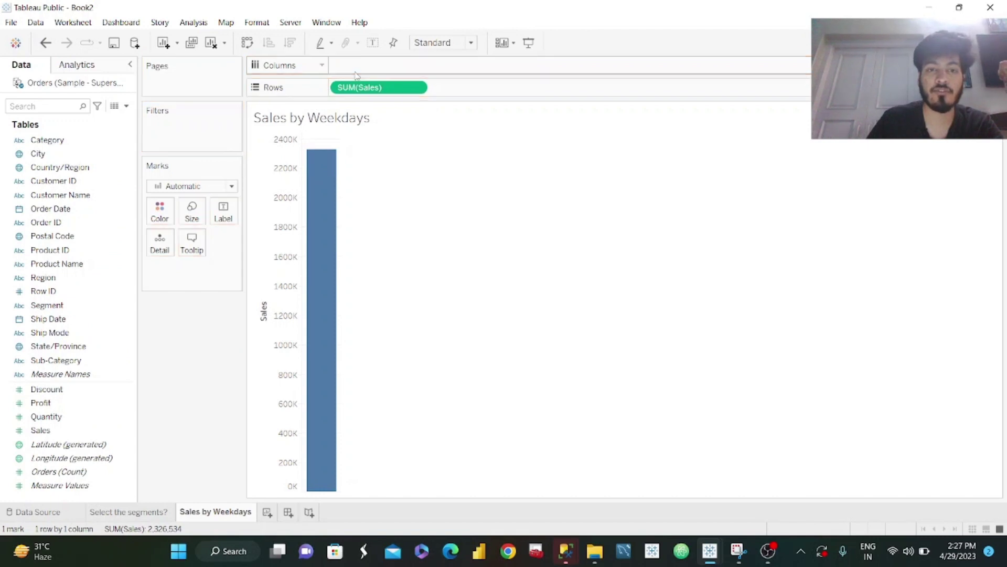
drag(72, 206, 380, 70)
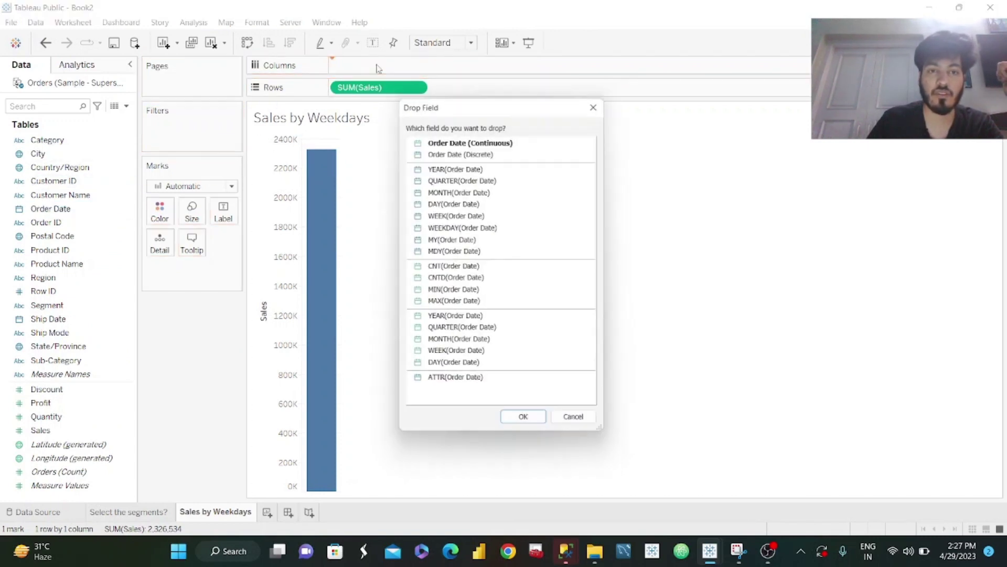
click(474, 226)
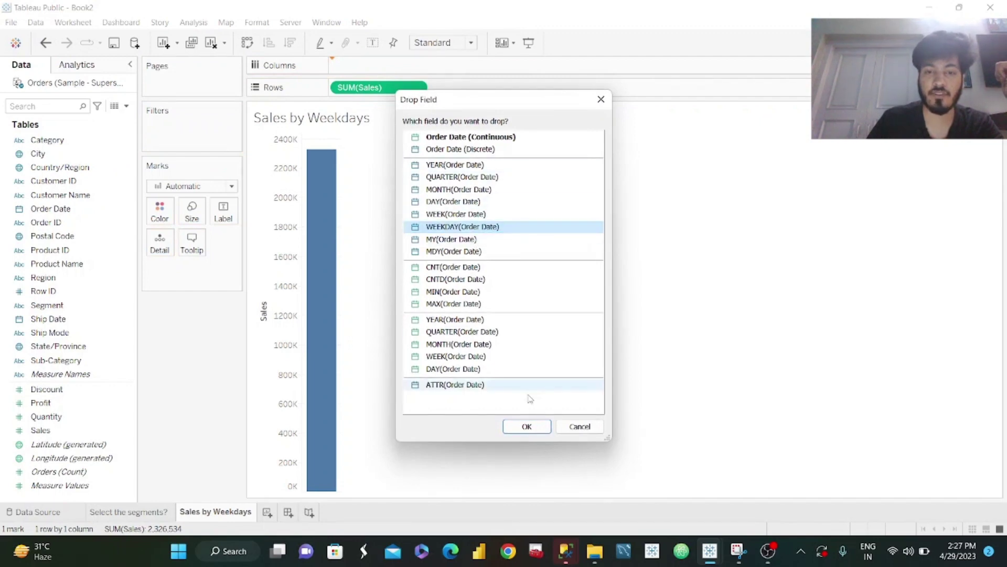
click(526, 426)
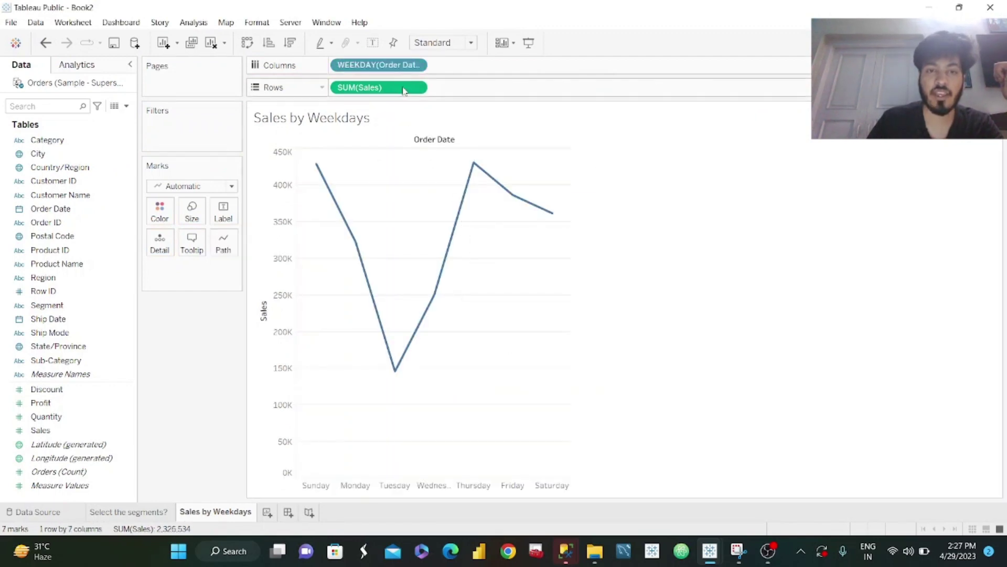
Swap the rows and columns and change the mark type to Bar
click(248, 42)
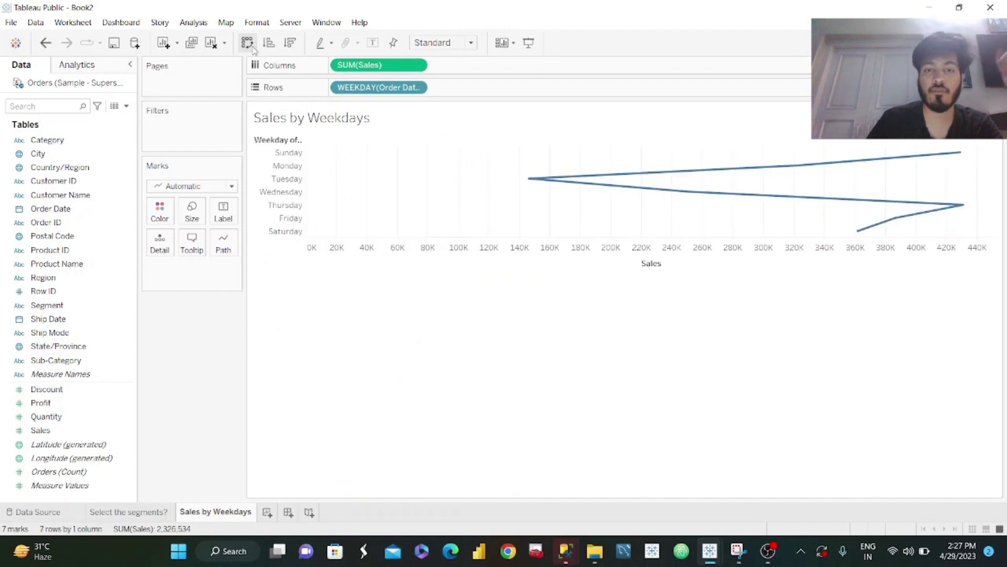
click(232, 186)
click(200, 215)
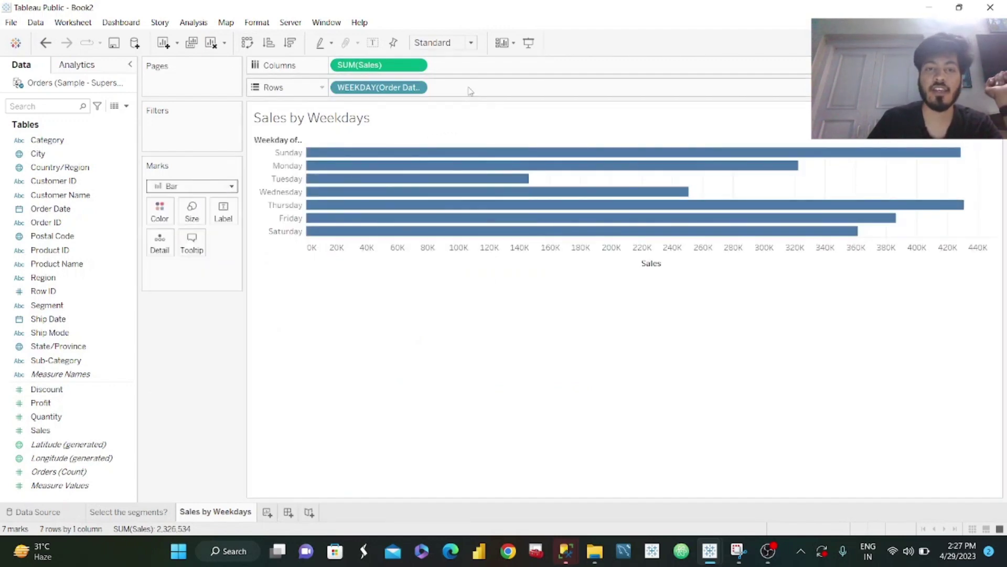
Fit the weekday bar chart to Entire View and hide the Sales axis header
click(470, 43)
click(435, 88)
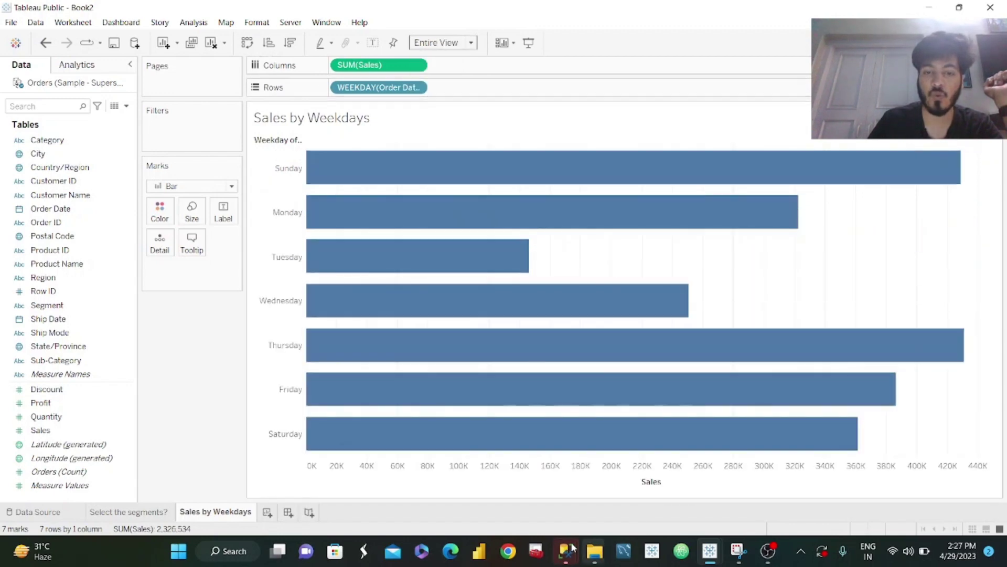
right_click(544, 489)
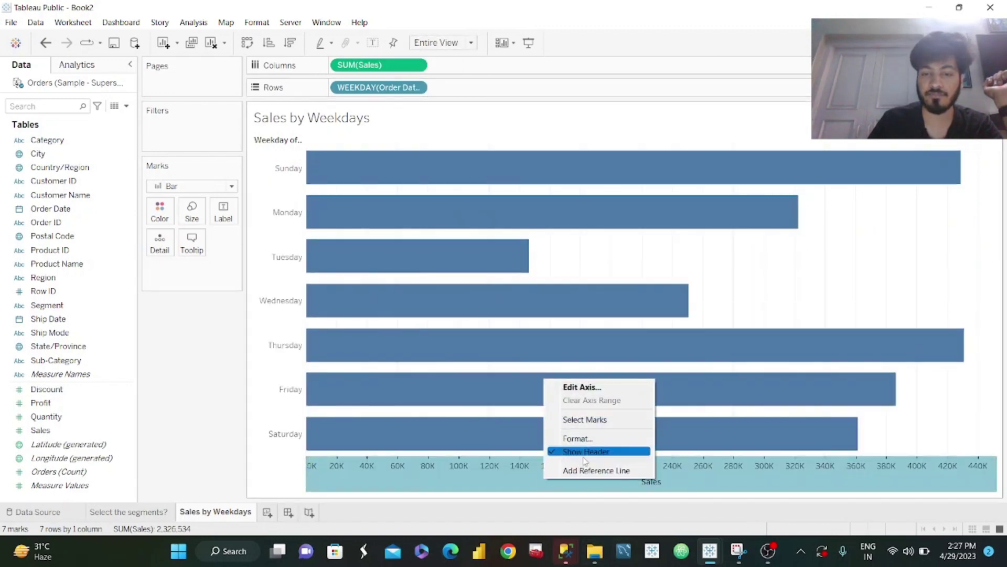
click(580, 452)
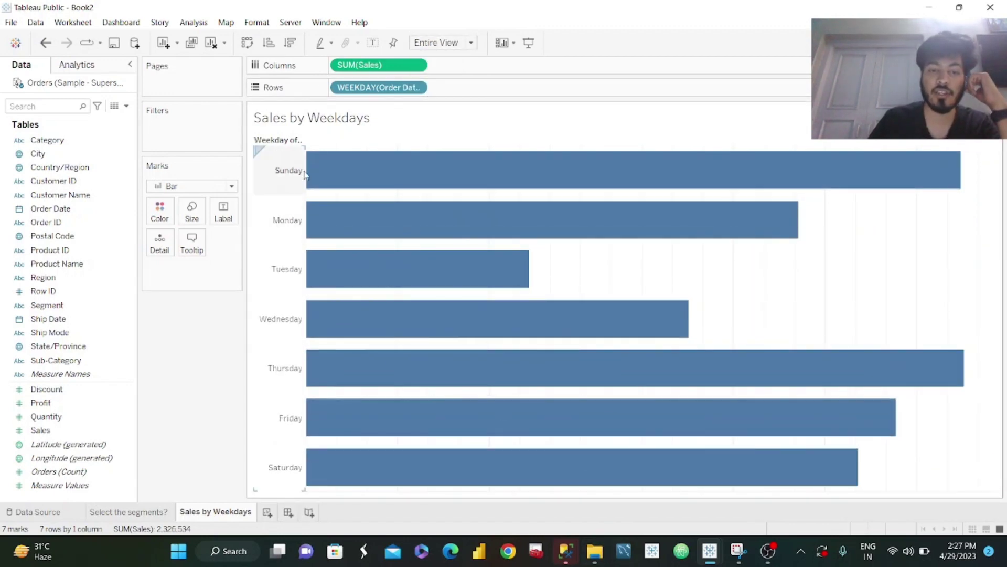
click(225, 216)
click(224, 216)
click(169, 212)
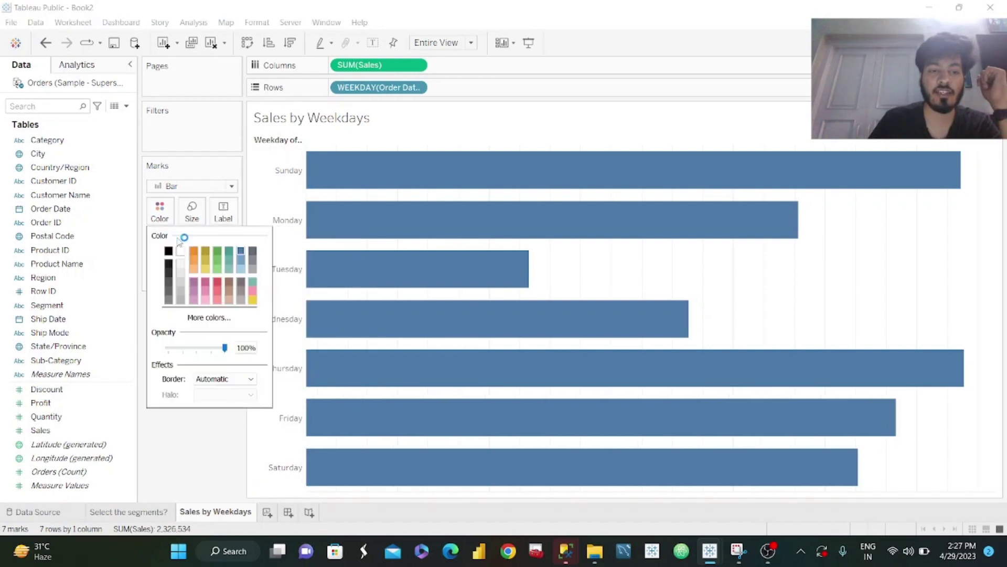
click(170, 214)
click(174, 218)
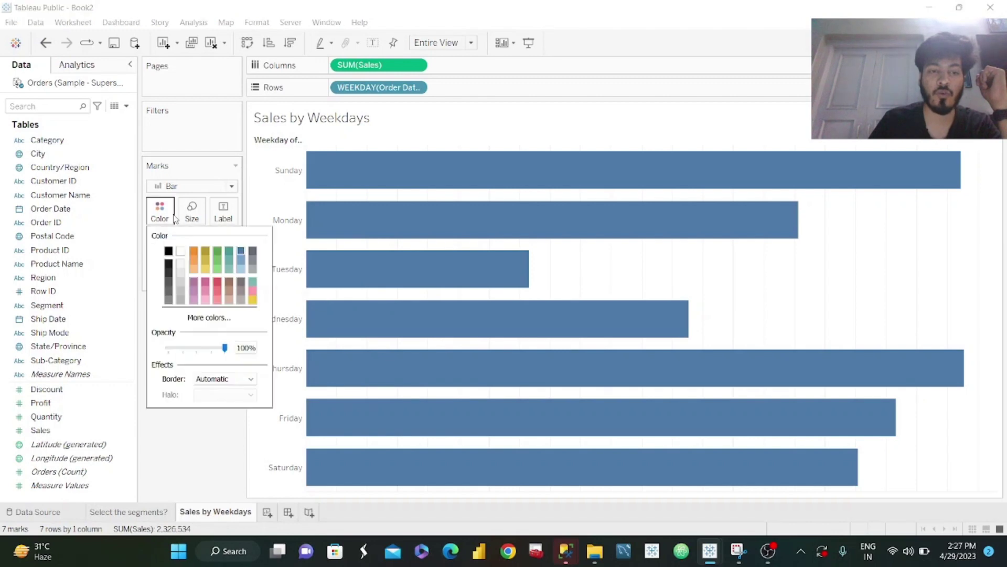
click(217, 464)
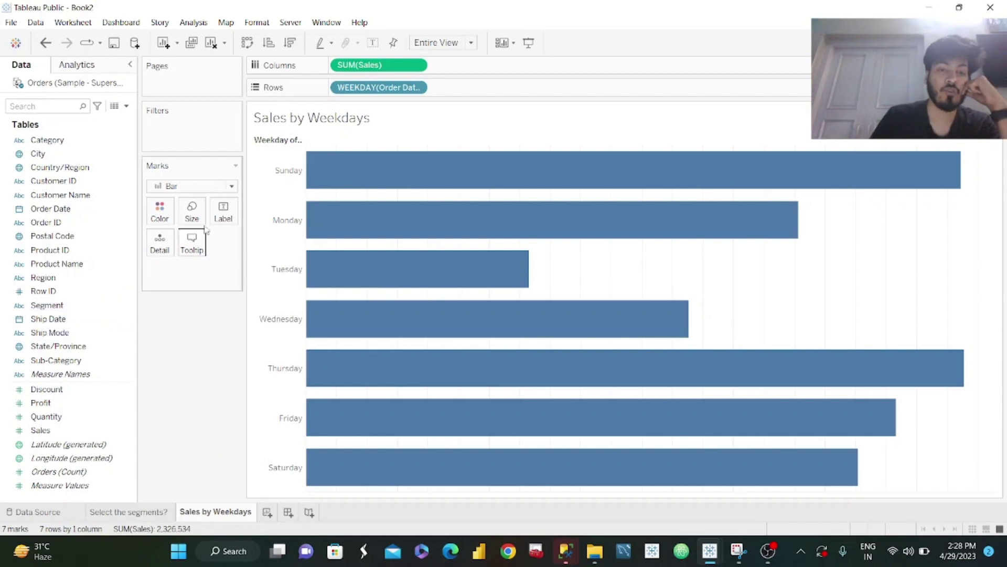
mouse_move(341, 164)
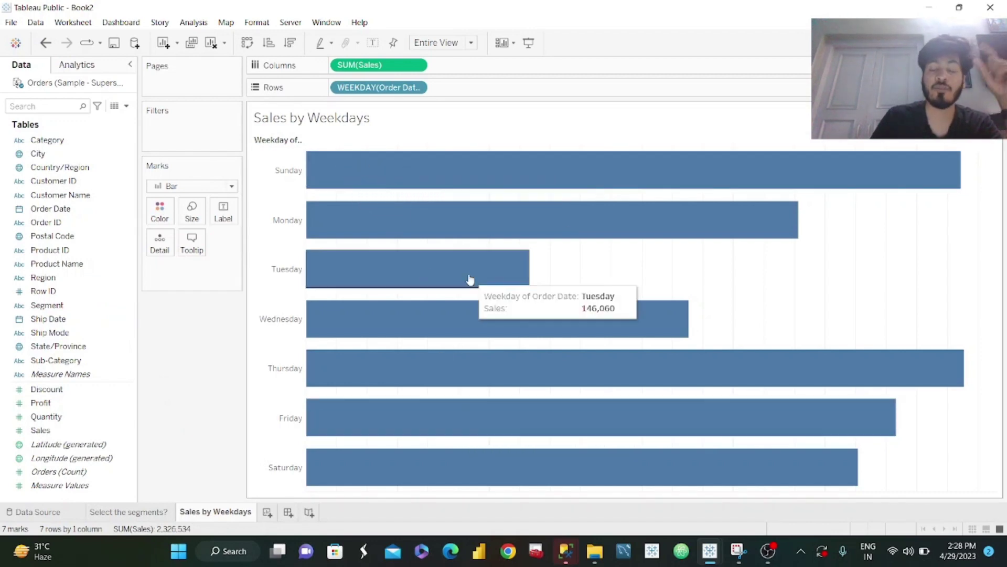
Create a set named Segment Set from the Segment field with only Consumer selected
click(100, 306)
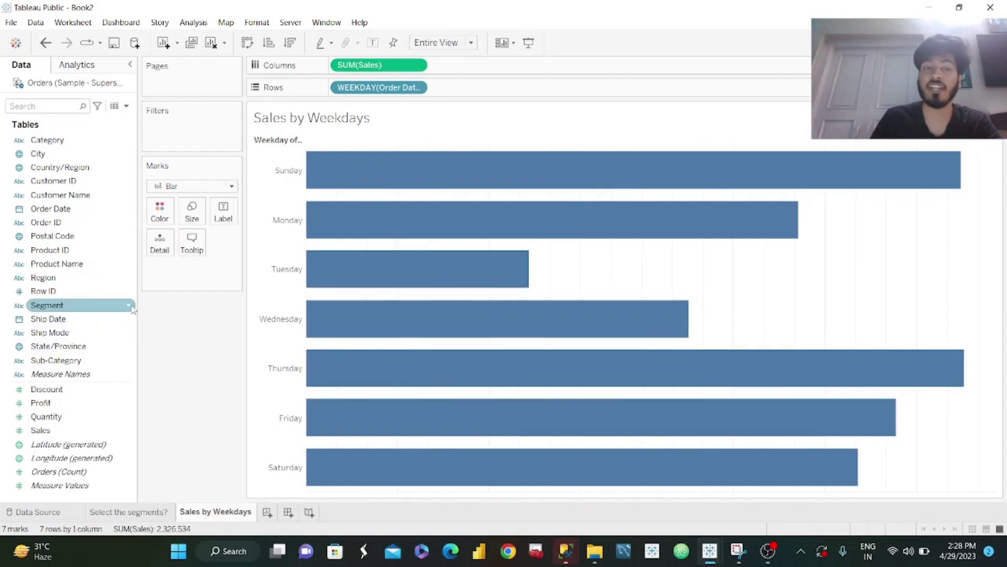
click(131, 307)
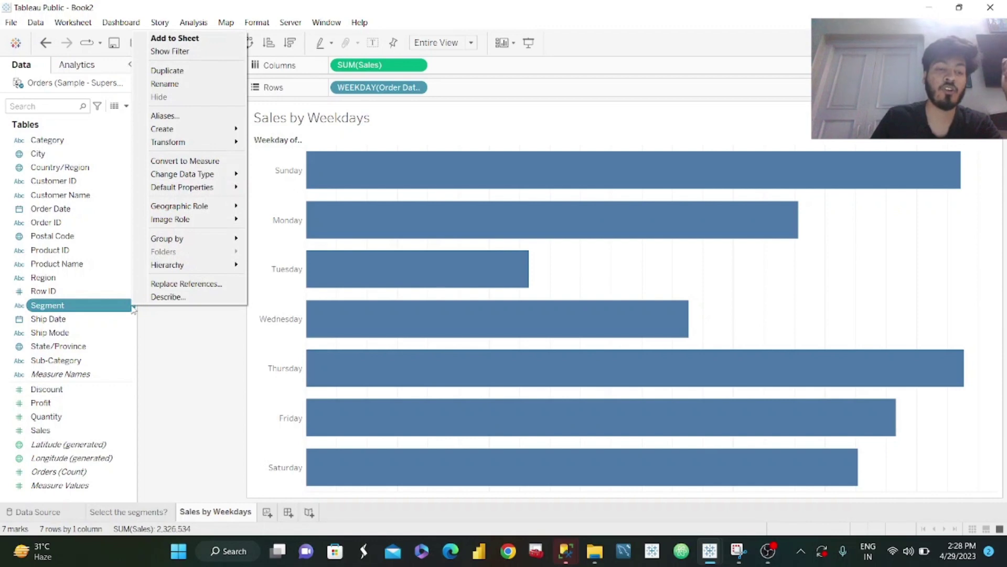
mouse_move(202, 130)
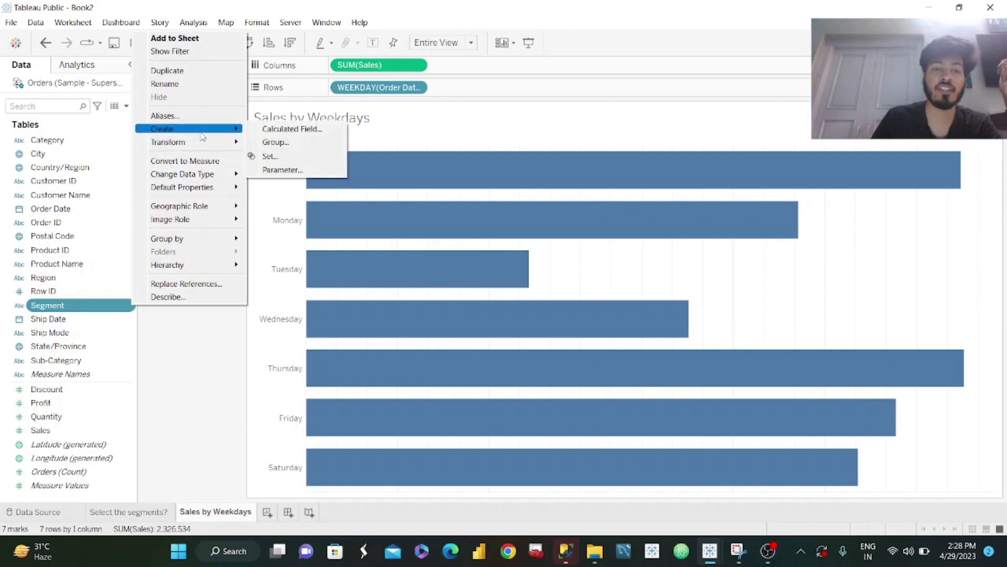
click(269, 156)
click(380, 182)
click(564, 443)
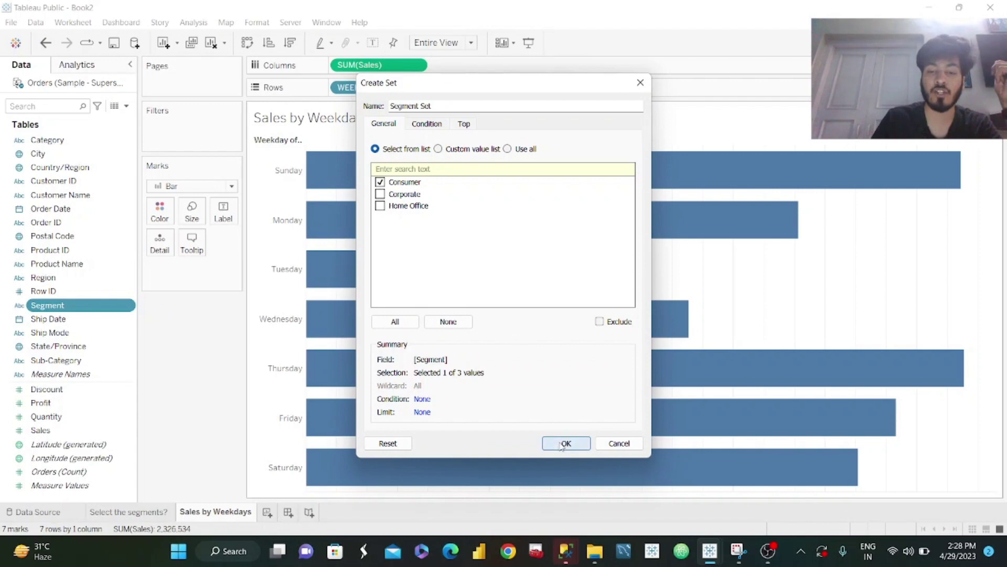
Color the weekday bars by Segment Set and reorder the color legend so In comes after Out
drag(43, 319, 148, 217)
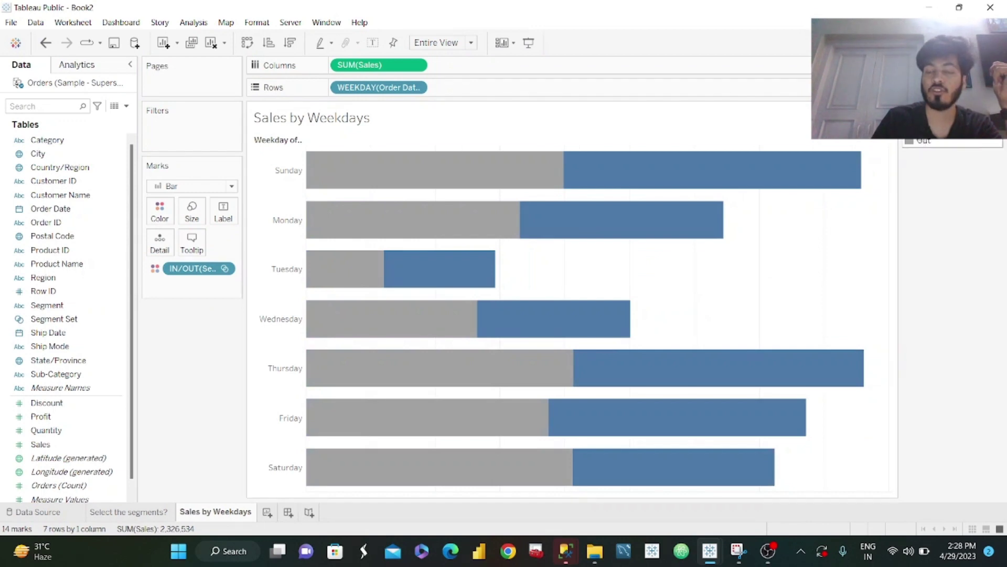
click(924, 130)
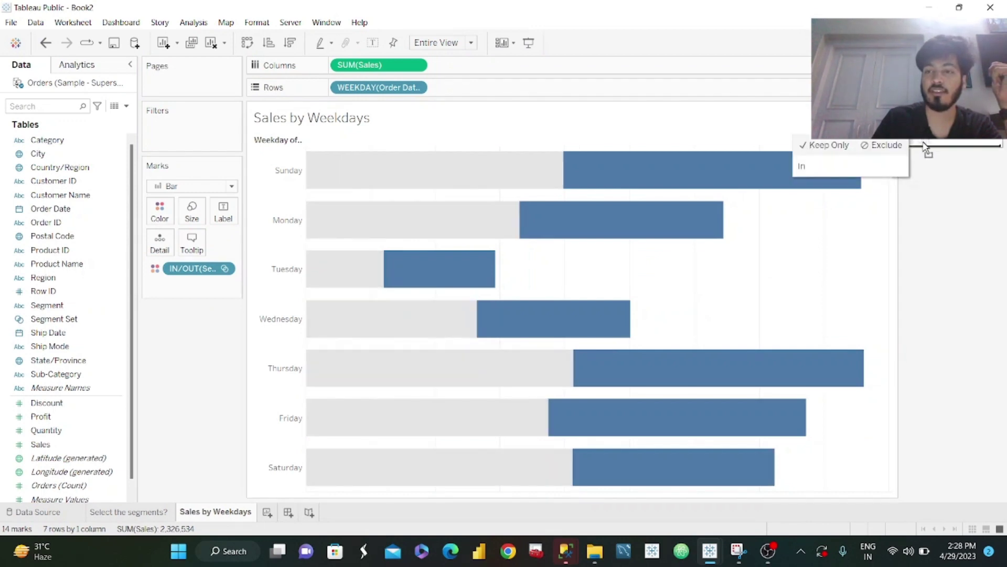
drag(927, 148, 925, 191)
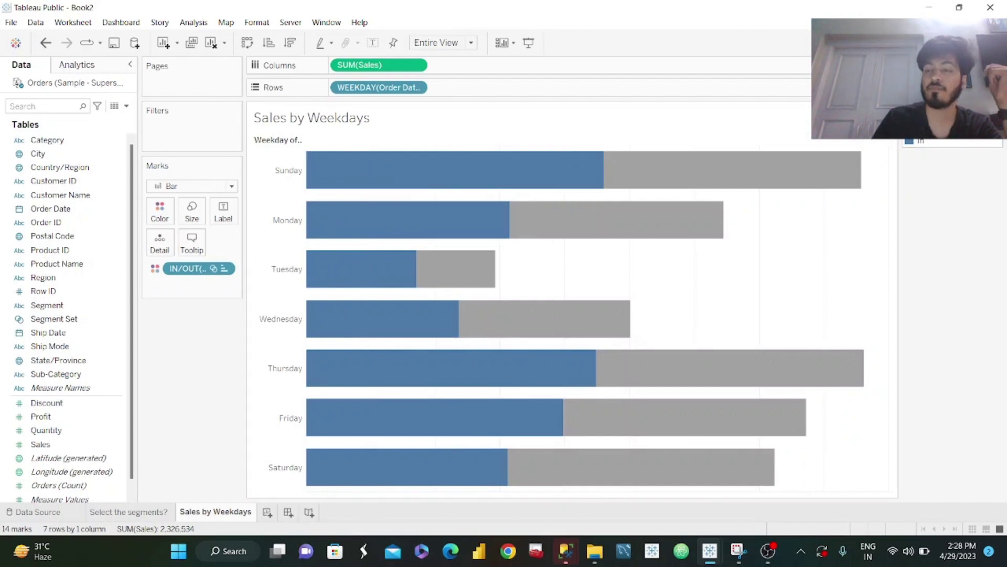
Change the color of the In members of Segment Set to dark gray #555555 and apply it
right_click(921, 141)
click(892, 146)
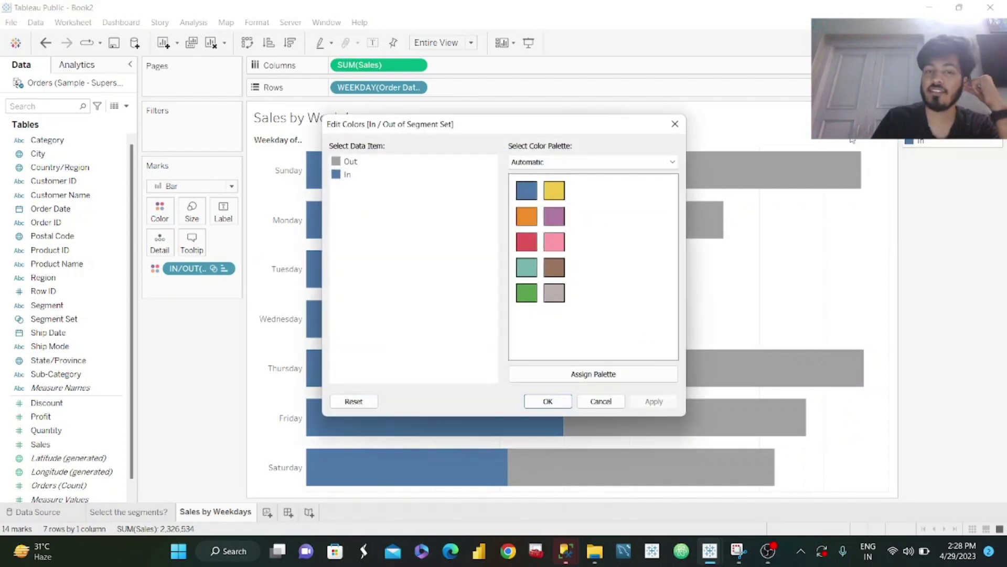
double_click(342, 175)
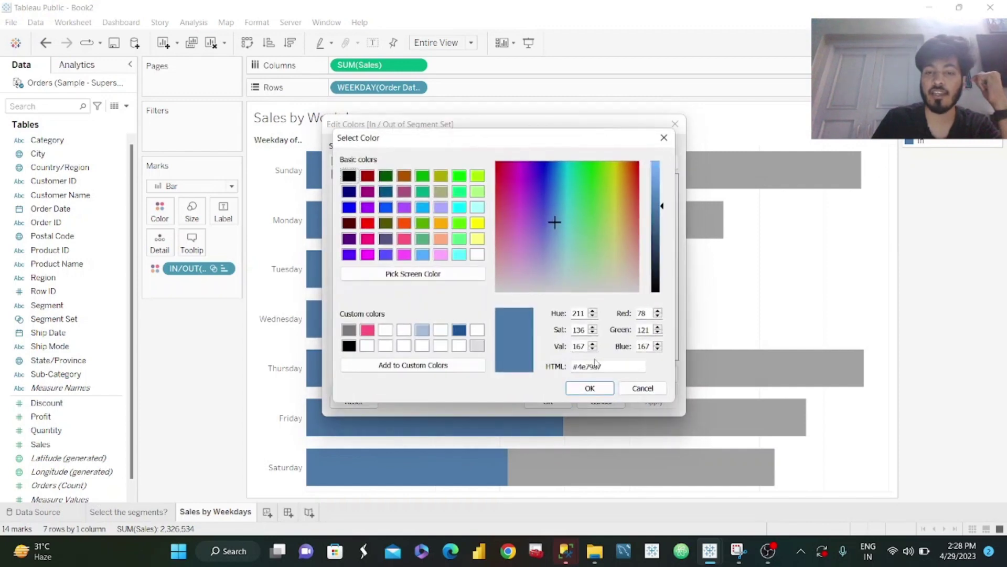
text(#55)
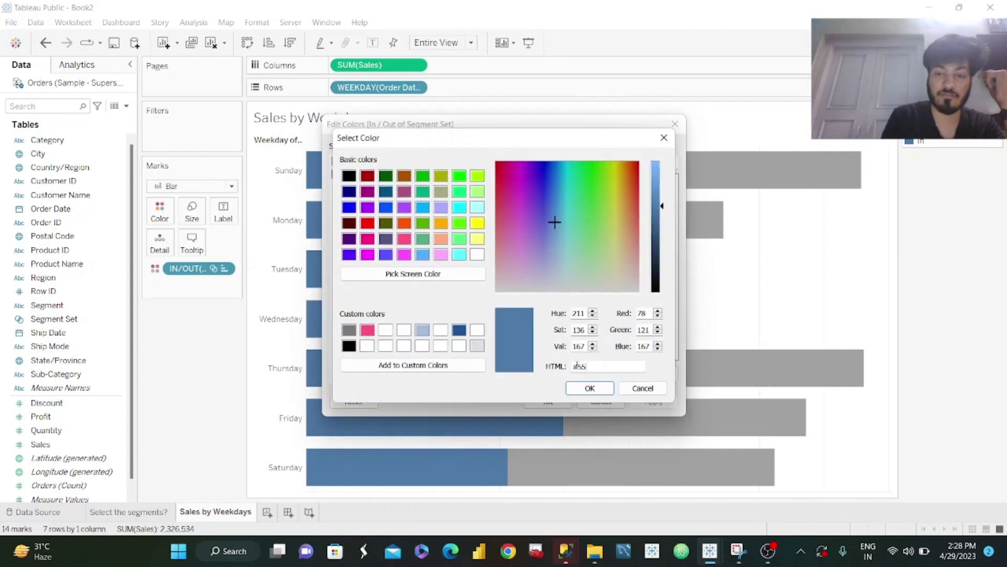
text(55)
click(591, 387)
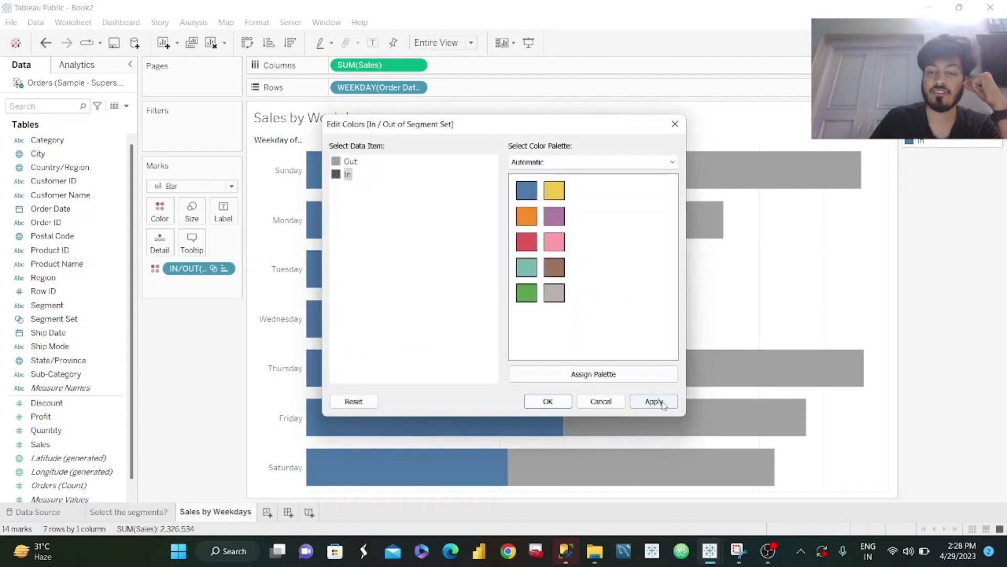
click(655, 401)
click(548, 400)
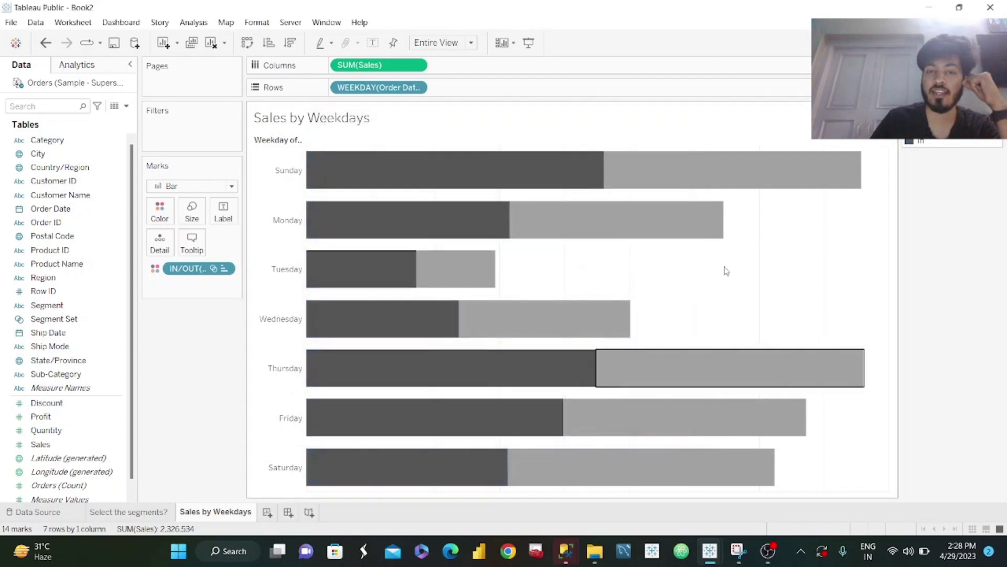
Rename the color legend aliases, In as Selected Segment and Out as Other Segments
right_click(921, 141)
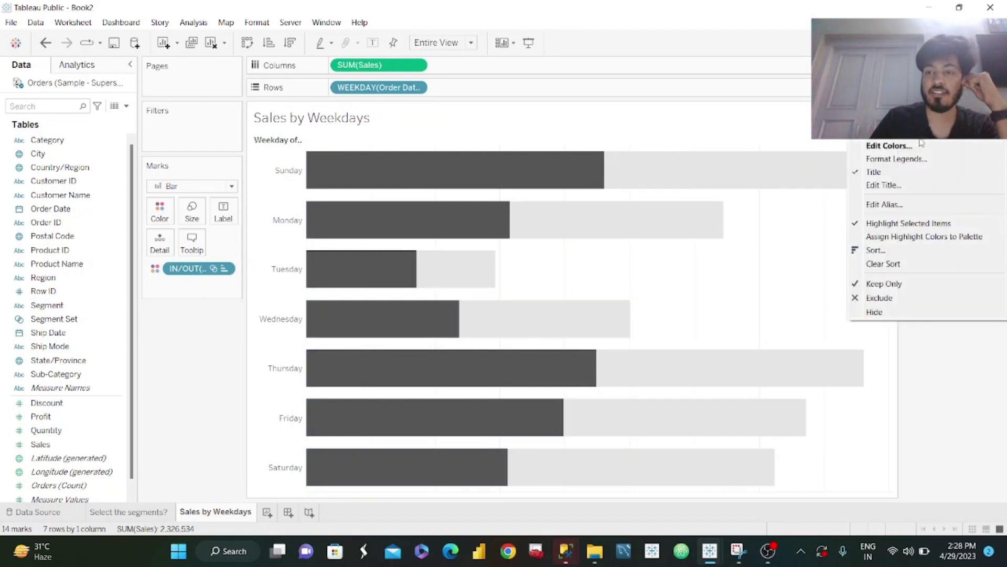
click(899, 204)
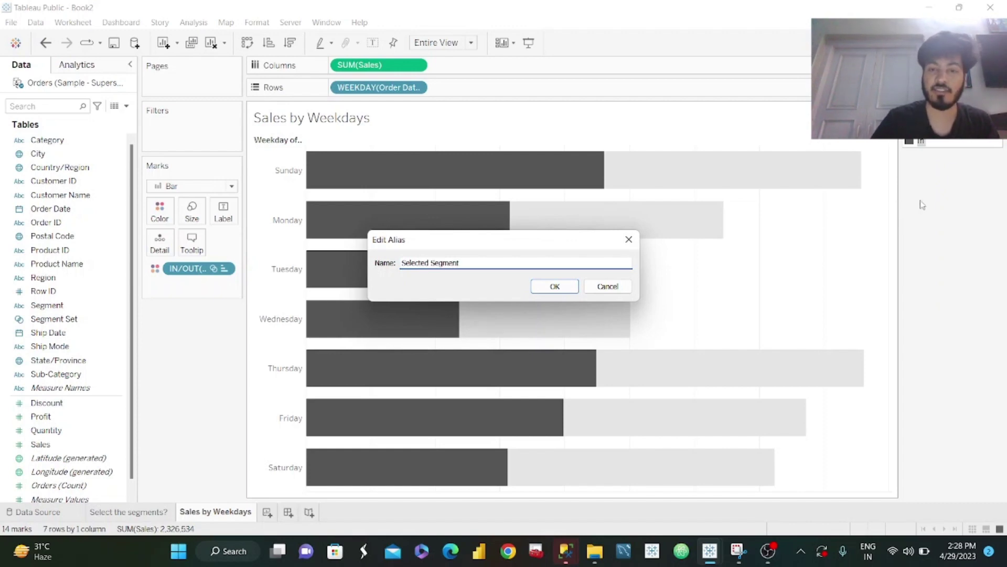
click(555, 284)
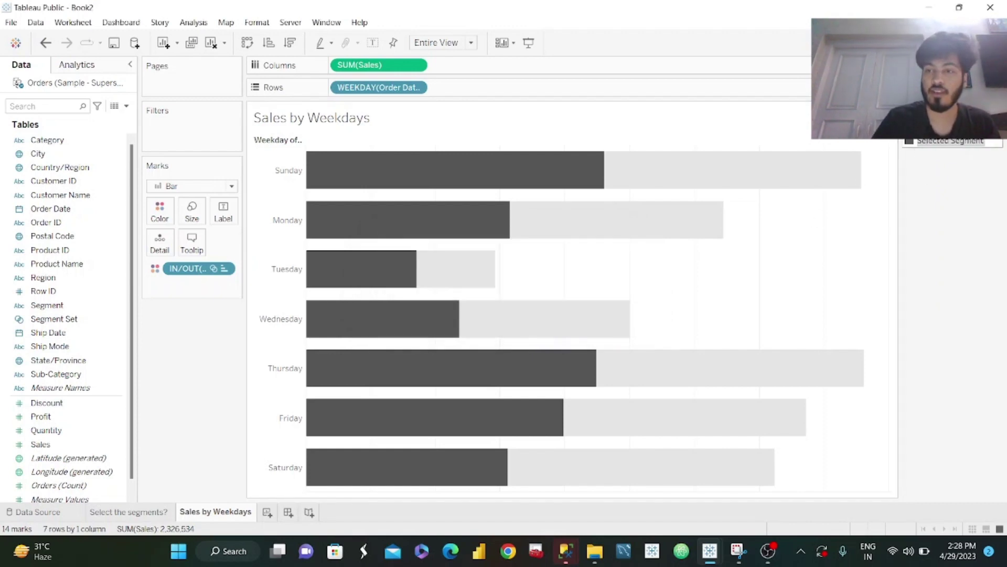
right_click(923, 132)
click(891, 197)
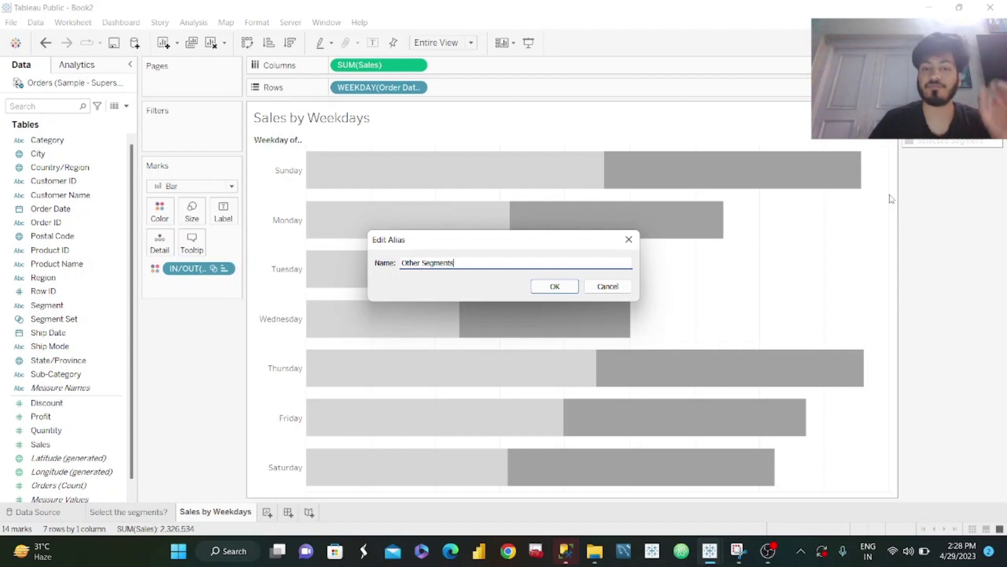
click(555, 286)
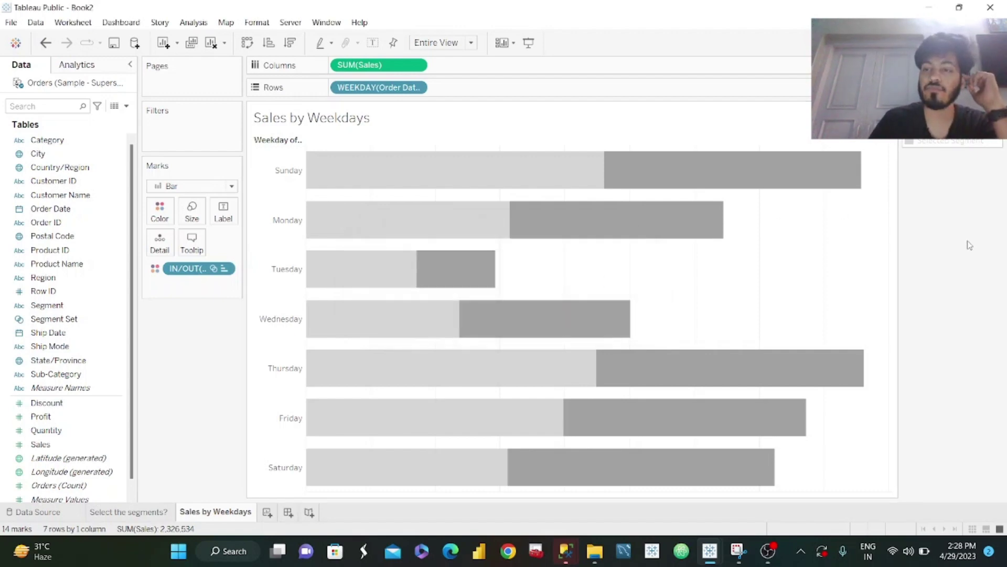
Label the weekday bars with SUM(Sales) and apply a Percent of Total quick table calculation to the label
mouse_move(473, 177)
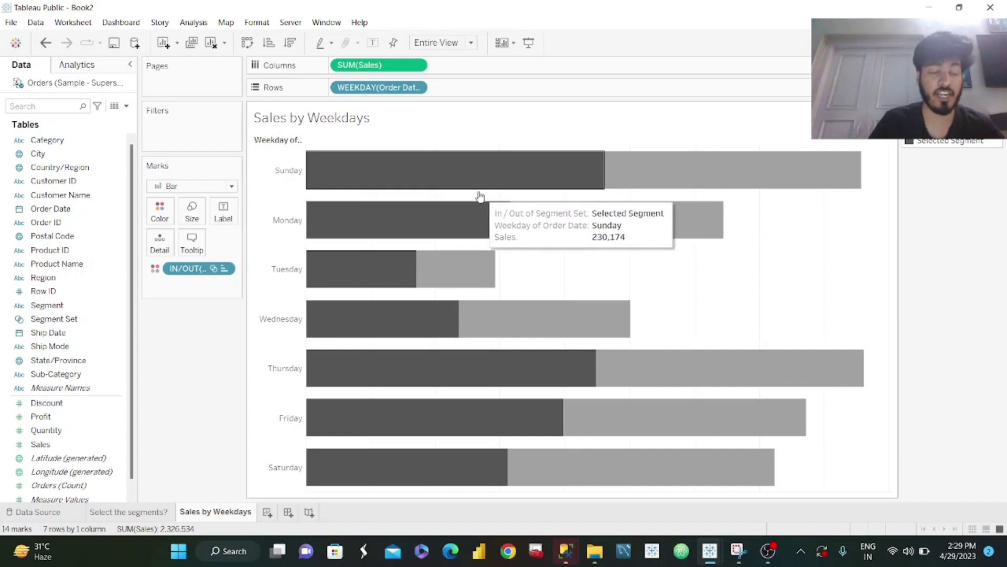
drag(376, 66, 226, 211)
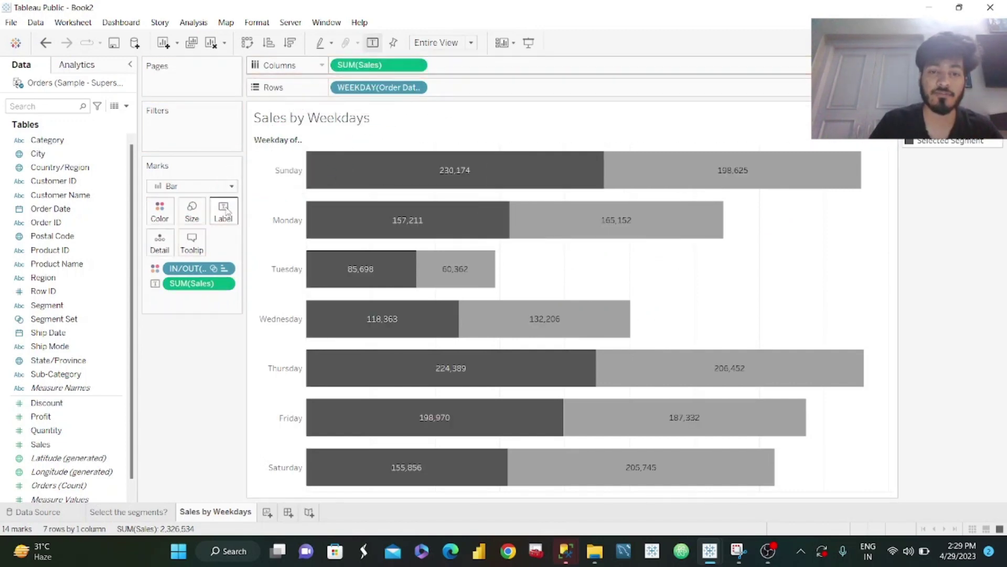
mouse_move(456, 172)
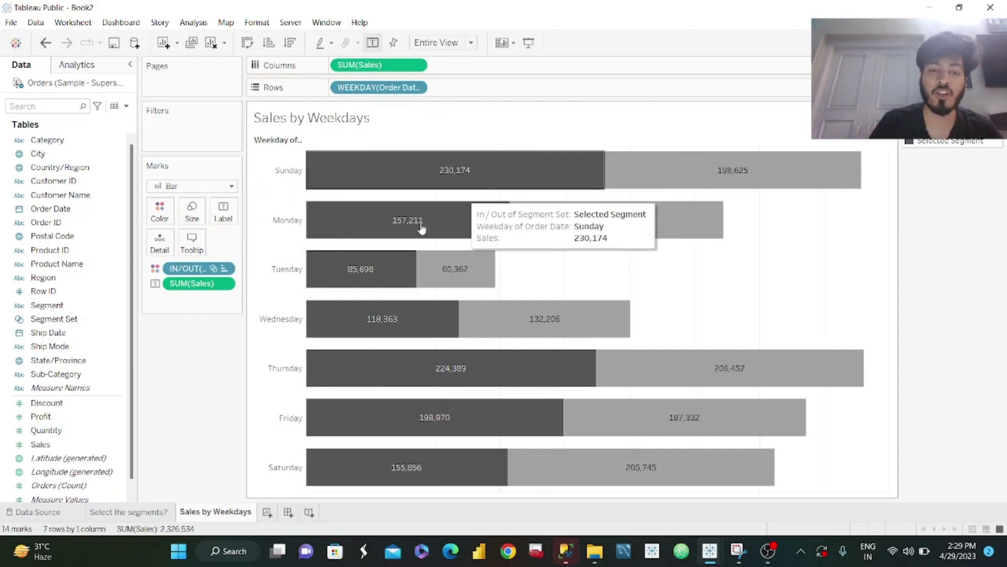
click(226, 284)
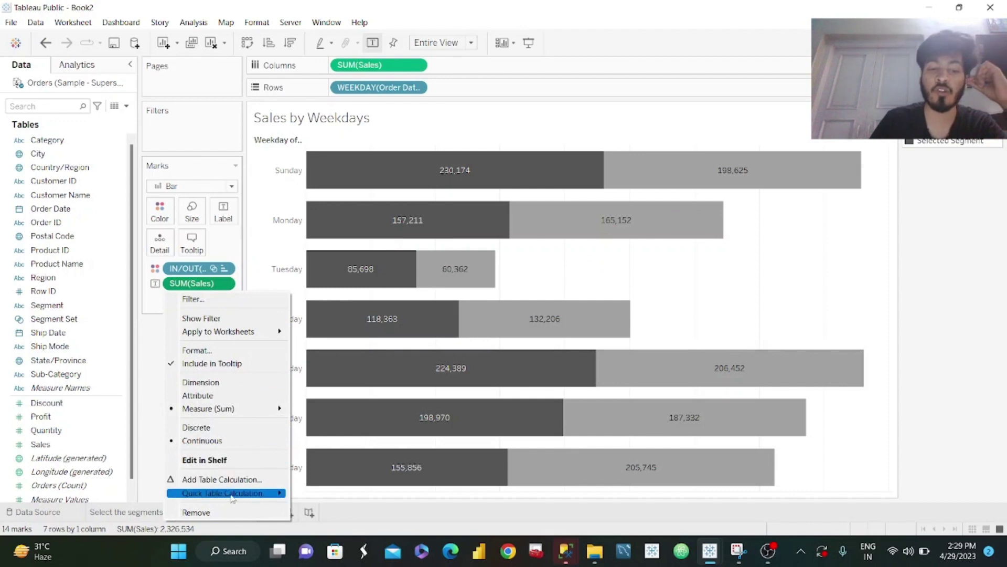
mouse_move(239, 496)
click(336, 466)
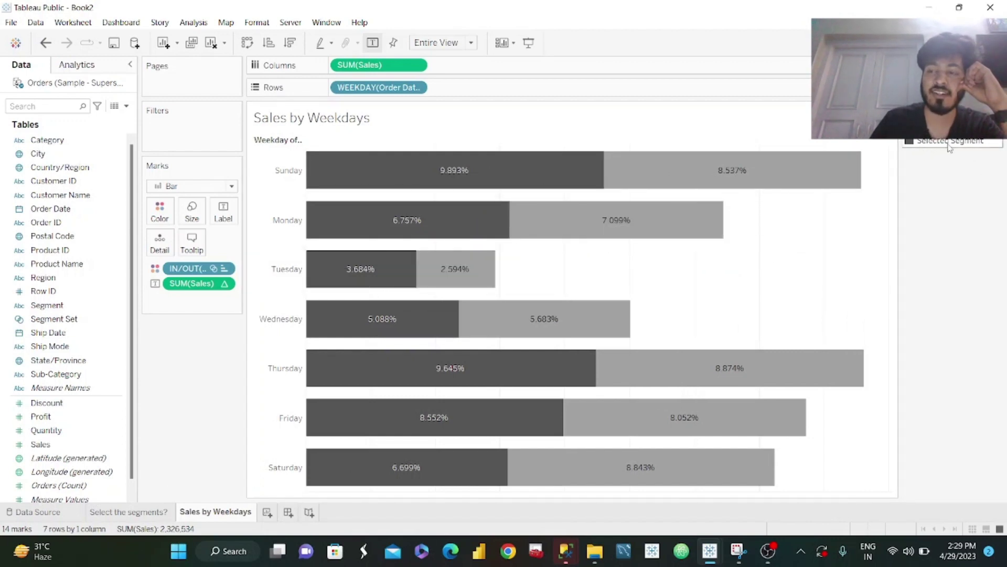
Compute the label's percent of total using Specific Dimensions with only In / Out of Segment Set included
click(226, 284)
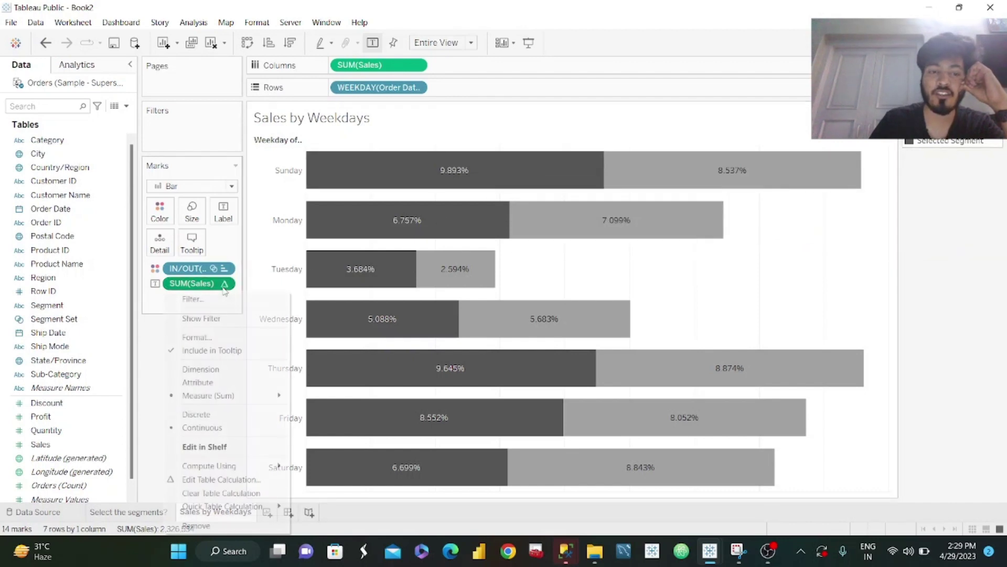
click(228, 479)
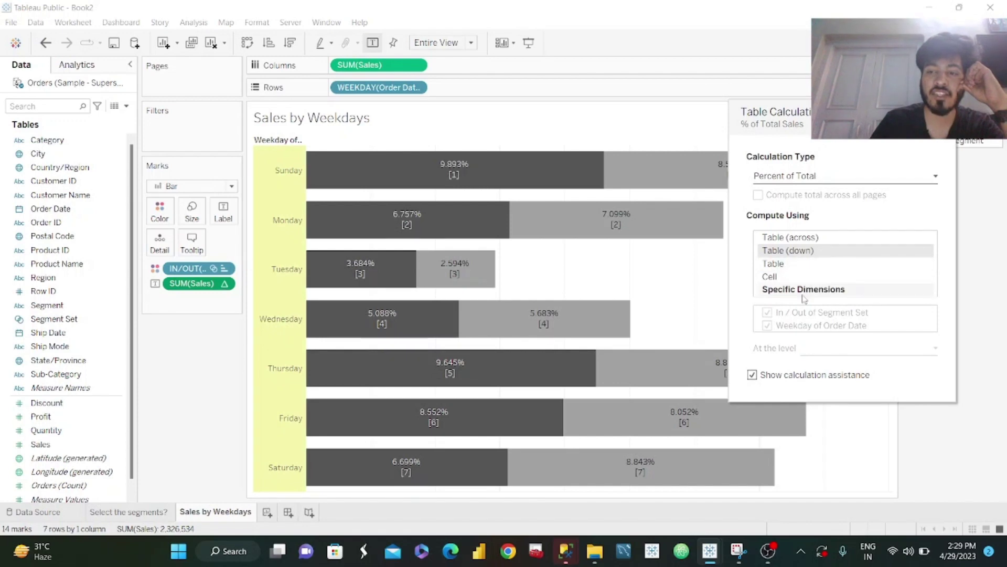
click(805, 289)
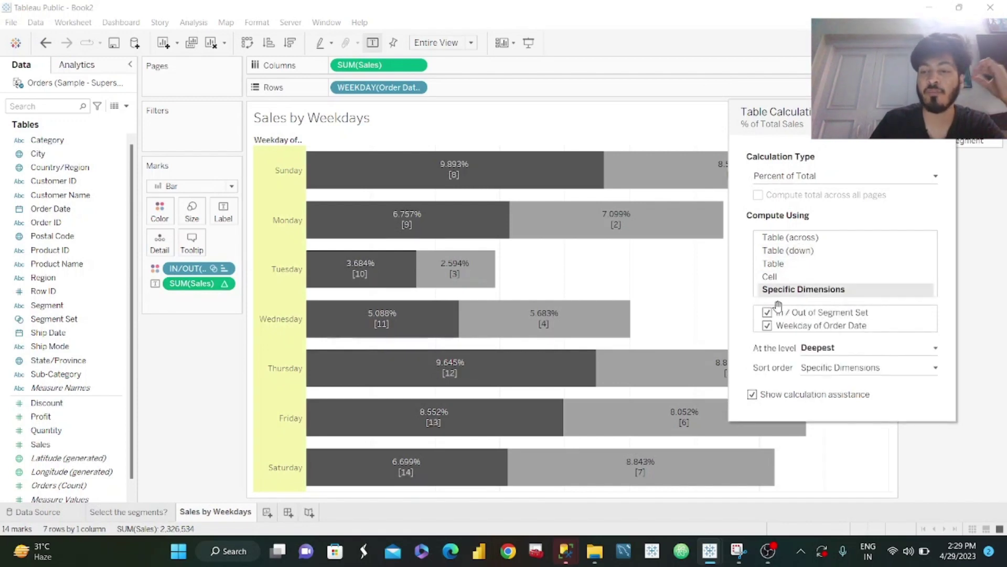
click(767, 326)
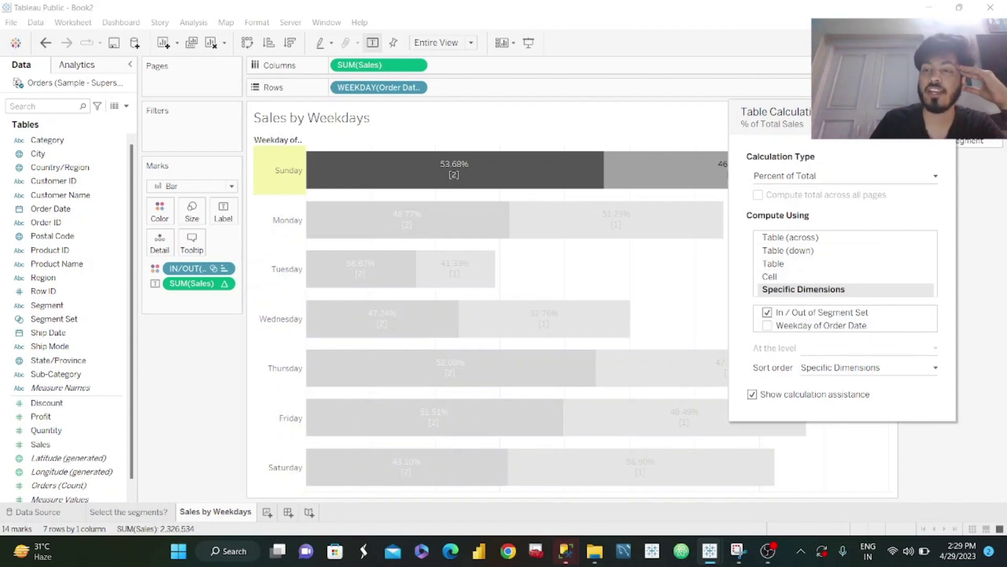
click(944, 112)
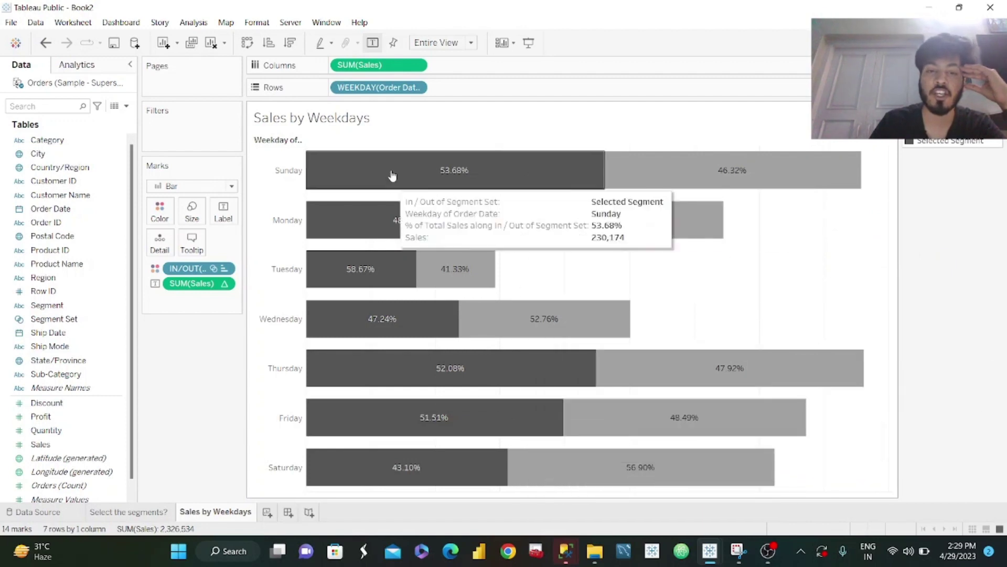
Hide the field labels for rows and set the worksheet's grid lines to None
right_click(268, 145)
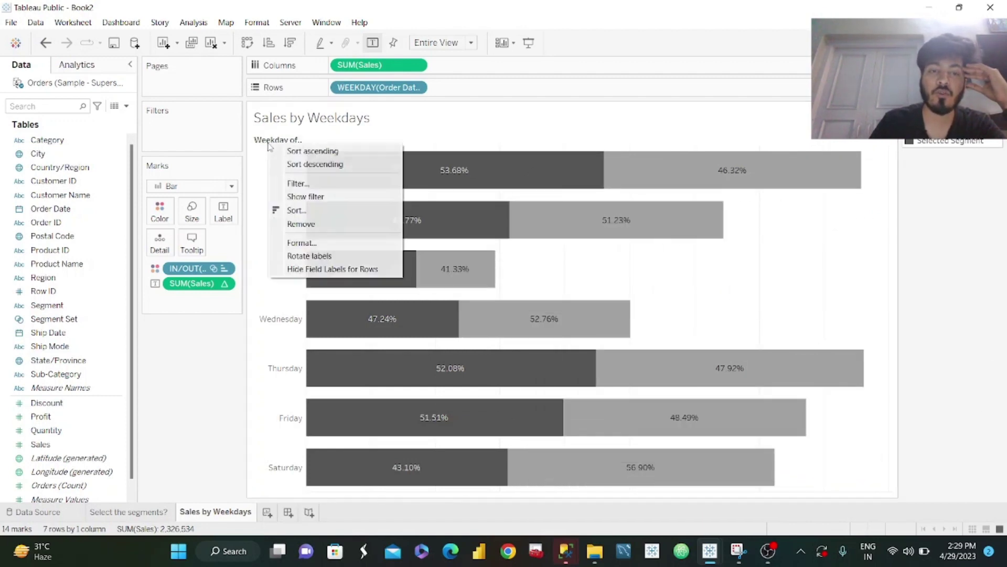
click(315, 269)
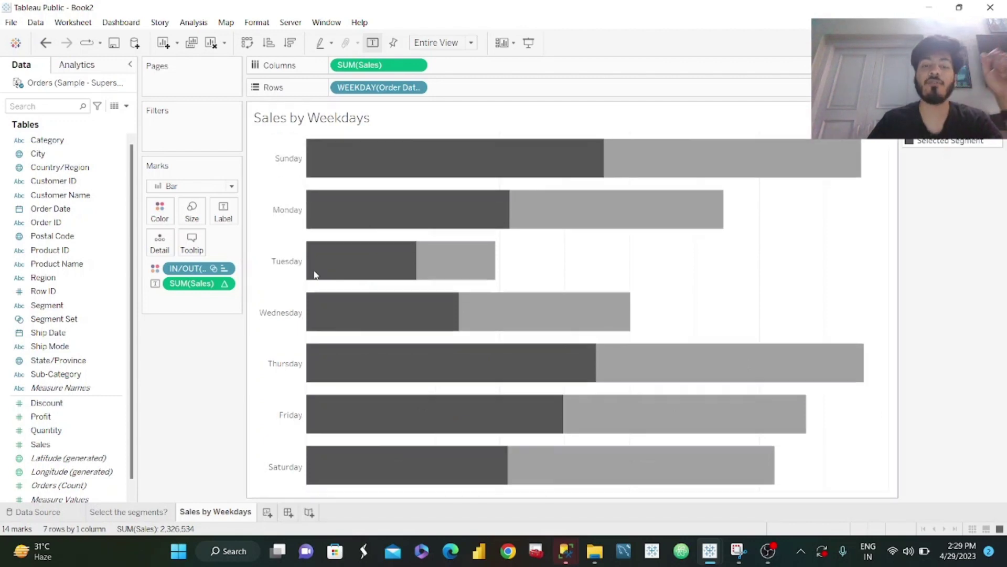
right_click(741, 277)
click(776, 332)
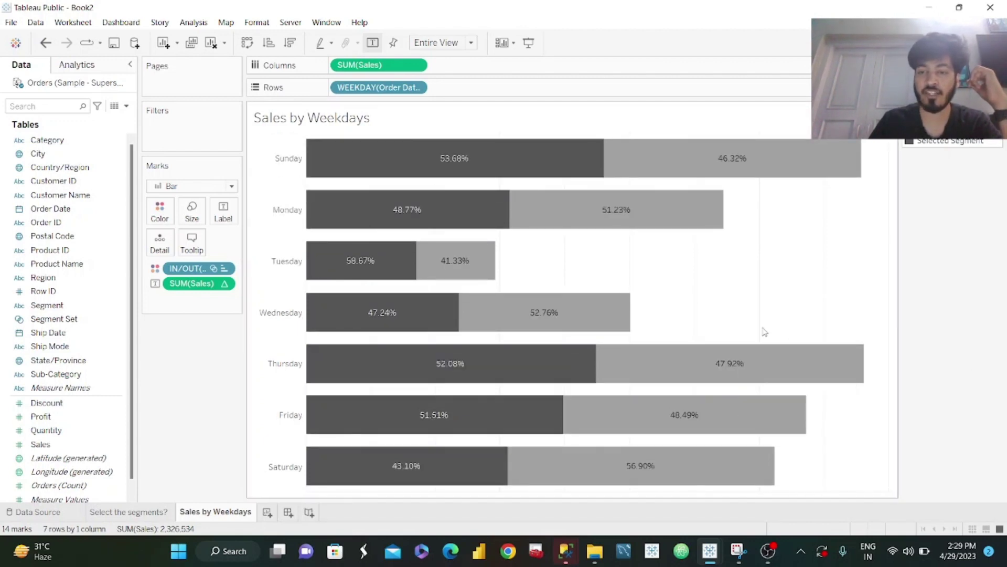
click(79, 89)
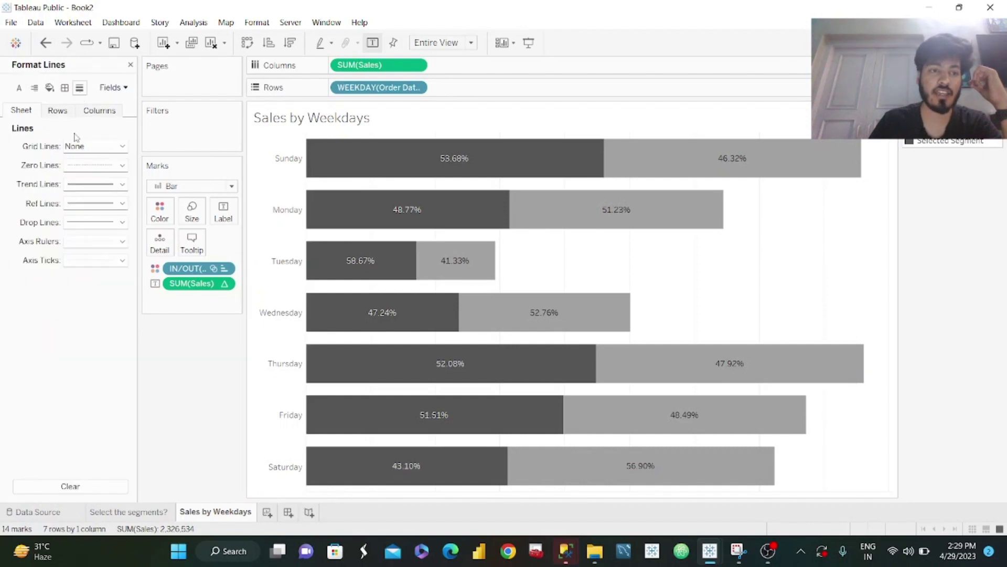
click(111, 151)
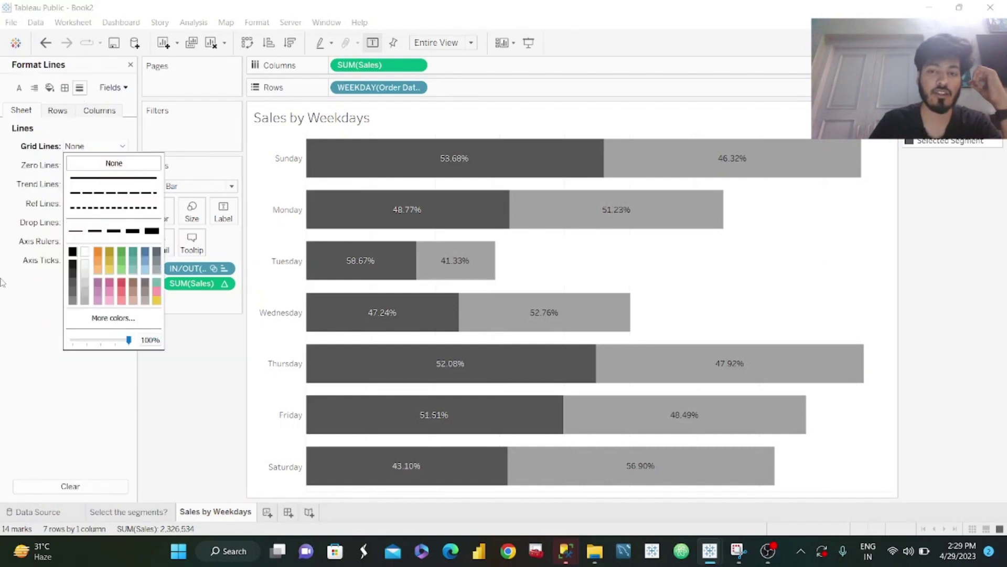
click(111, 162)
click(130, 65)
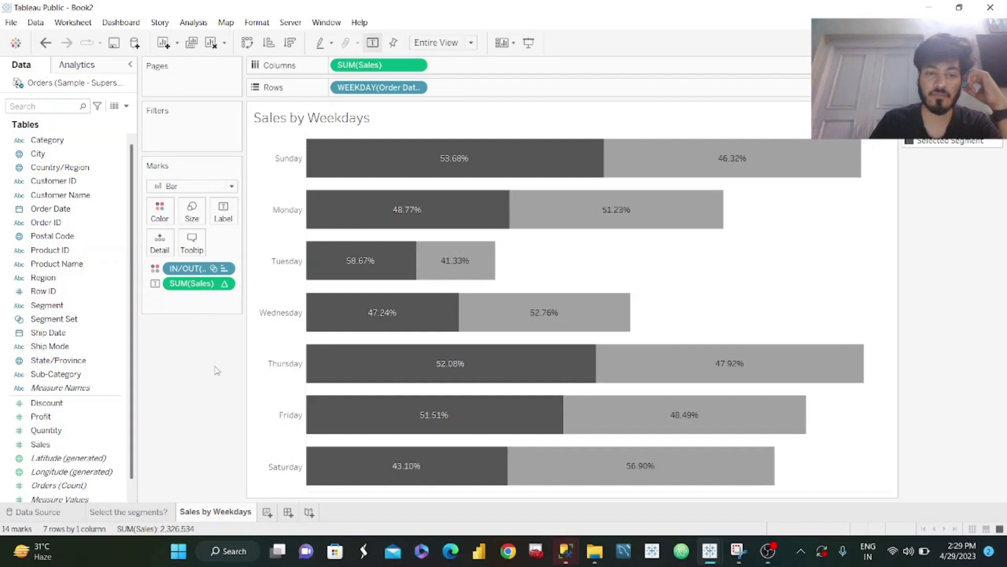
Create a new dashboard and give it a fixed size of 800 px wide by 600 px high
click(143, 513)
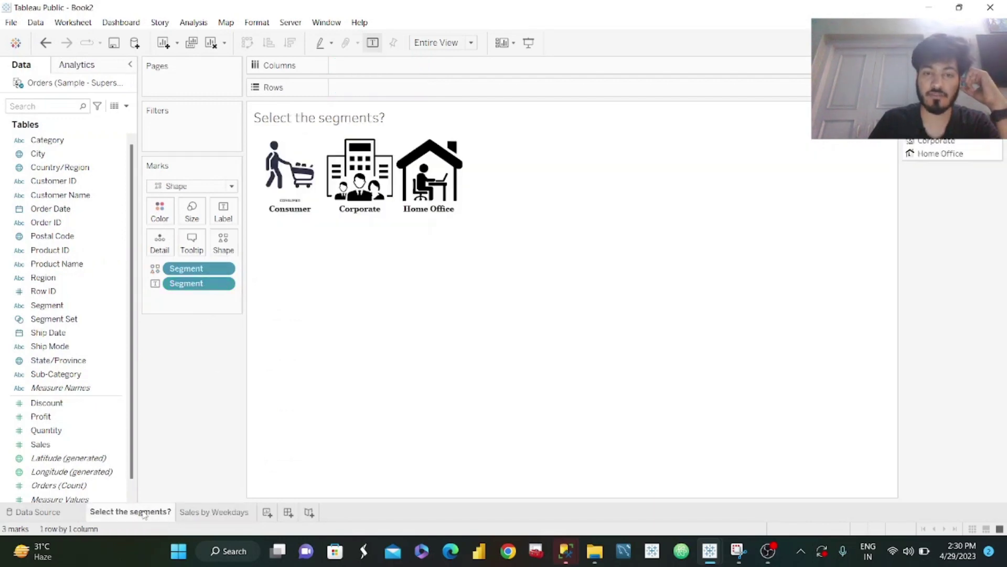
click(189, 512)
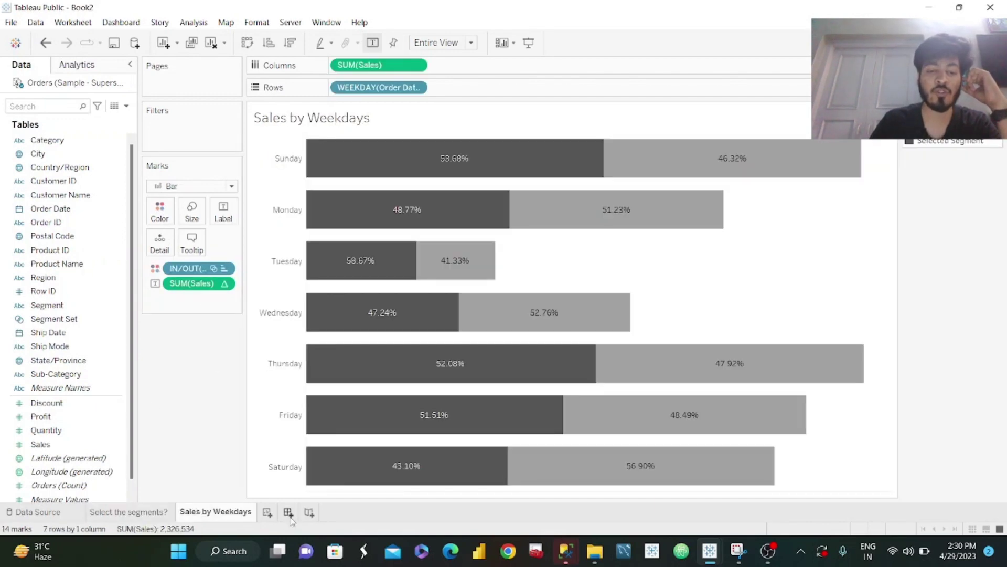
click(288, 512)
click(116, 167)
click(90, 193)
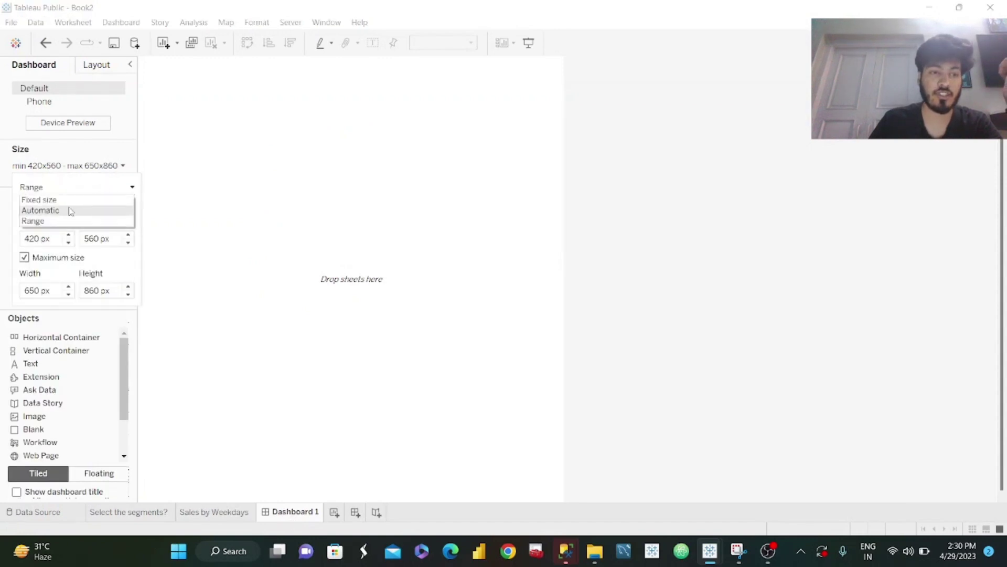
click(68, 201)
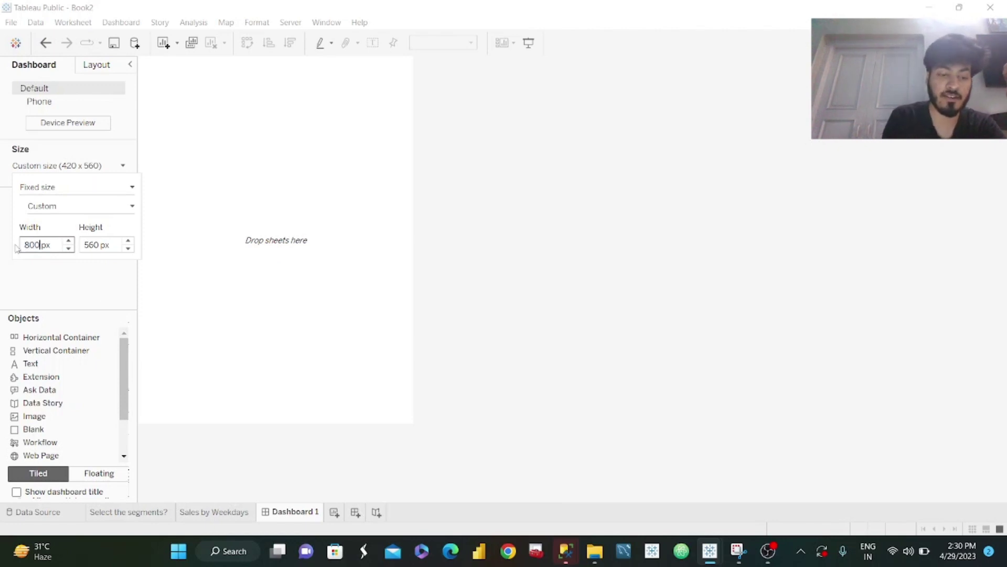
key(Tab)
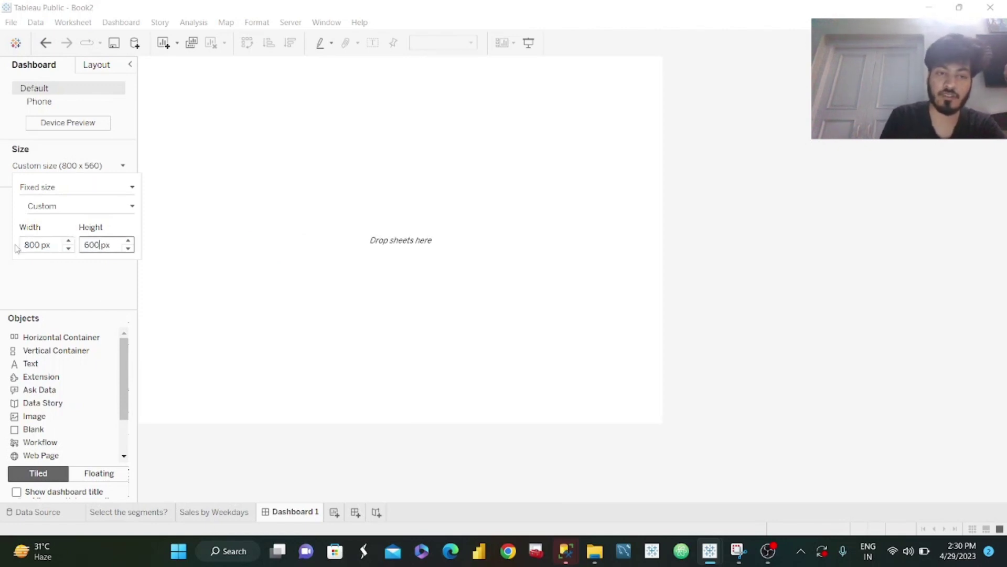
text(600)
key(Return)
click(37, 282)
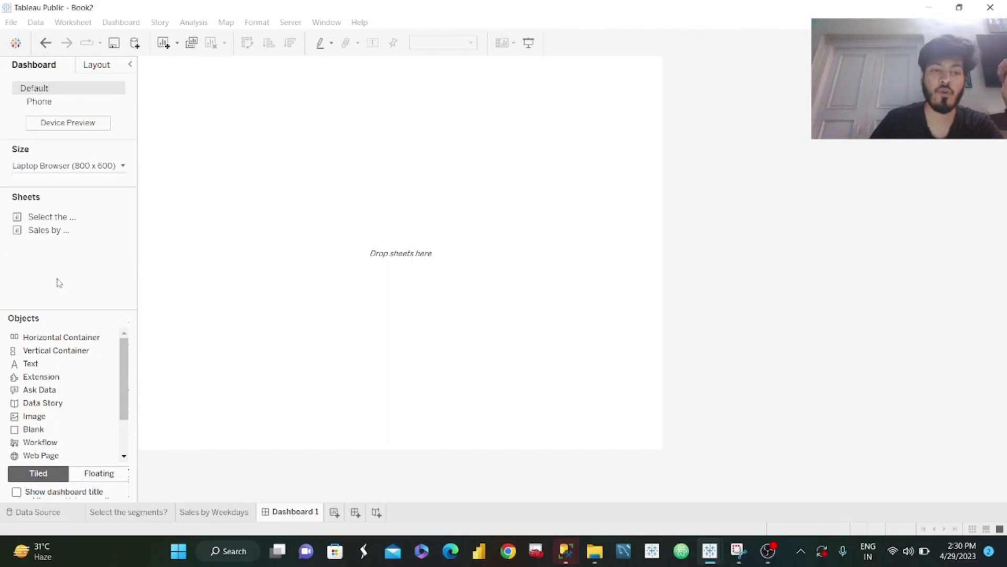
Add a vertical container to the dashboard and set its inner padding to 20 on all sides
drag(56, 350, 401, 259)
click(98, 72)
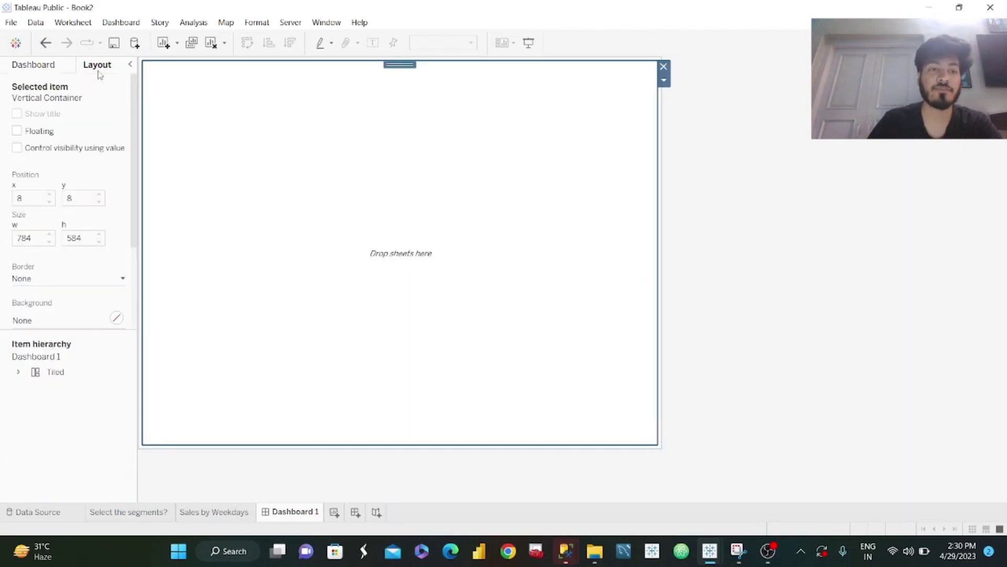
scroll(131, 311, down, 3)
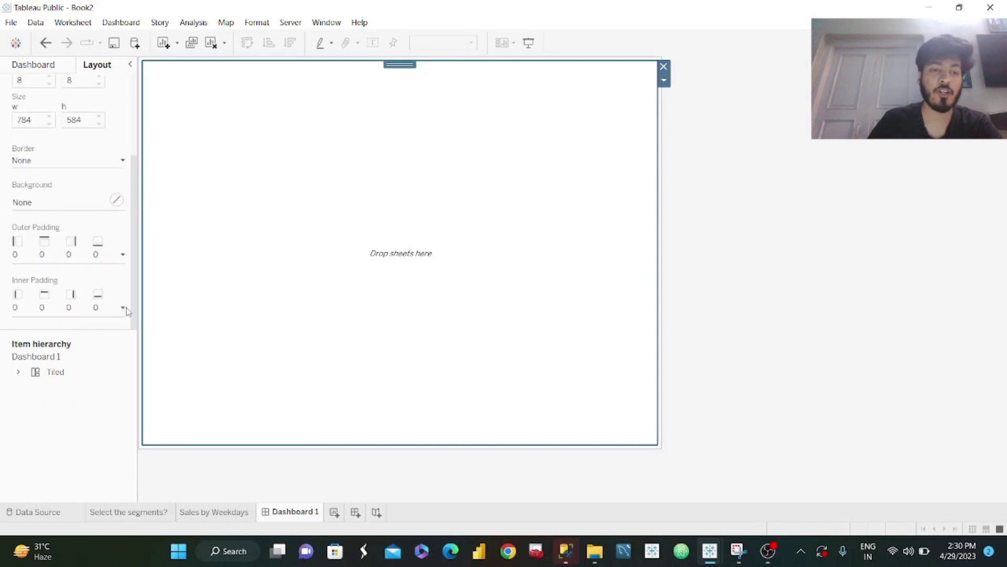
click(41, 305)
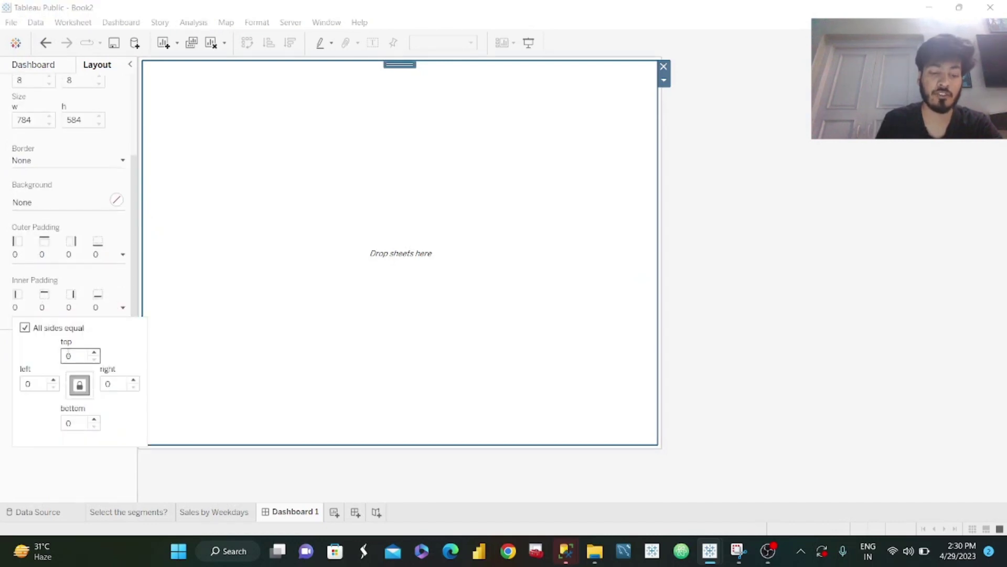
text(20)
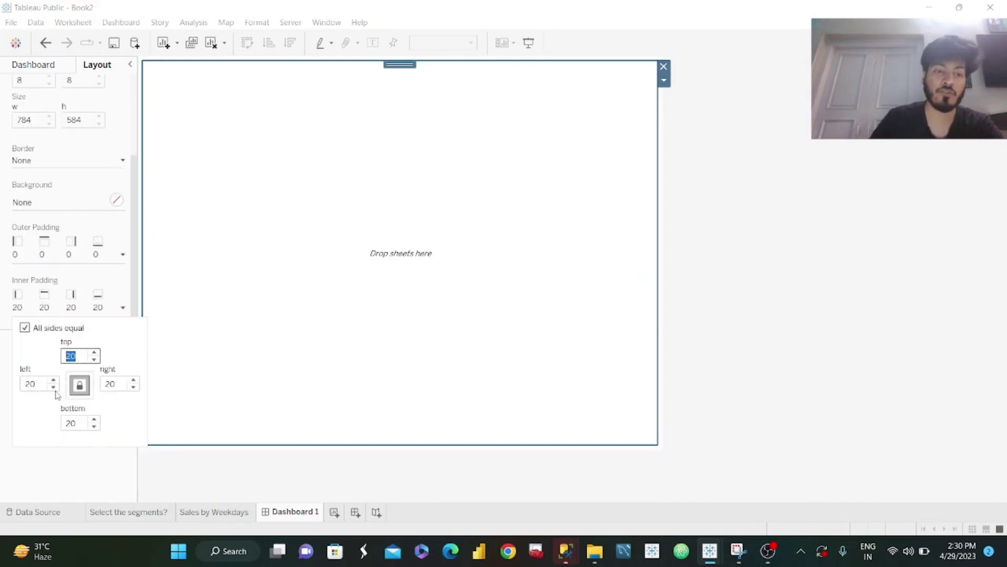
click(63, 483)
click(44, 66)
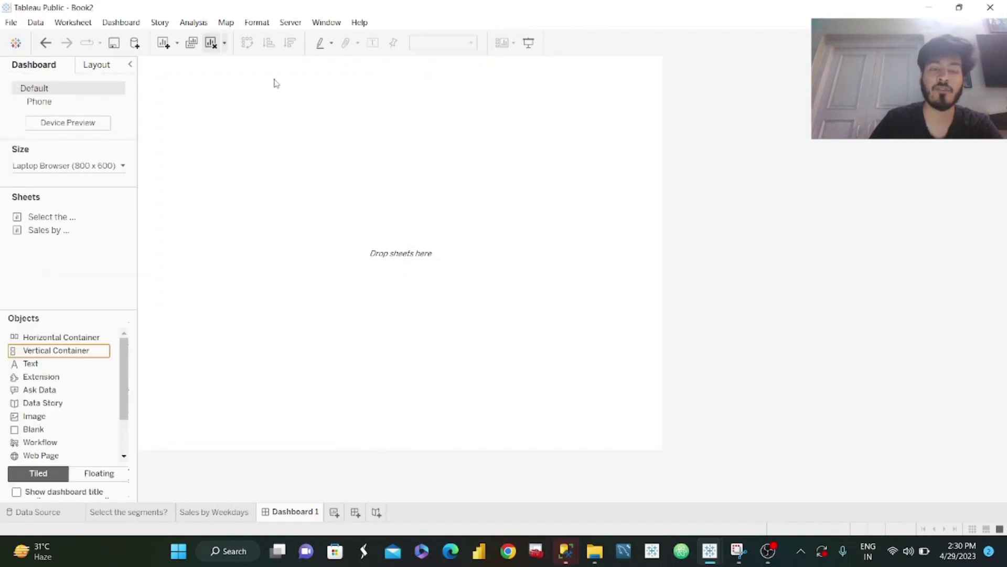
Nest a second vertical container inside the padded one and stack two blank objects in it
drag(56, 352, 394, 314)
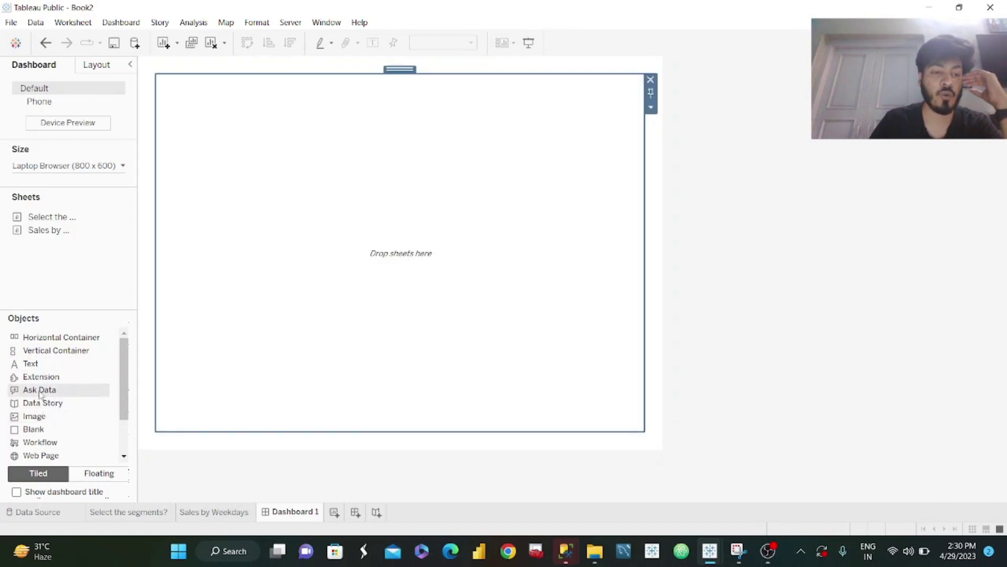
drag(33, 429, 344, 200)
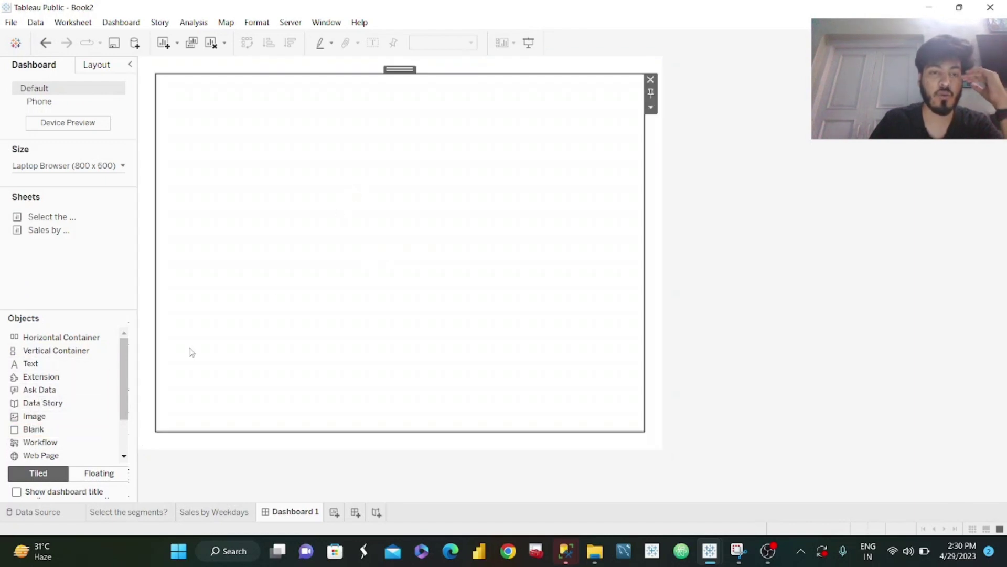
drag(40, 429, 380, 391)
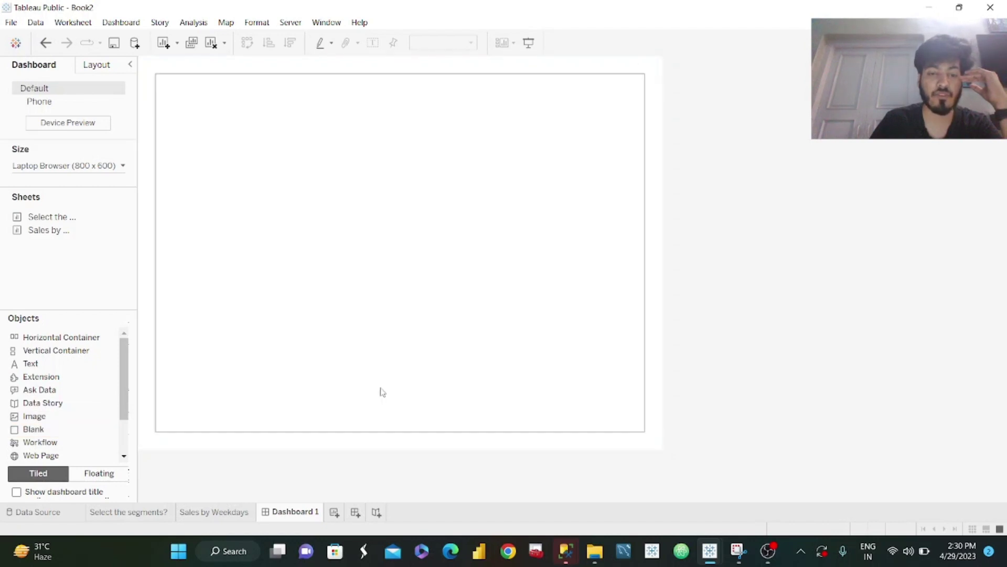
click(399, 184)
click(407, 341)
key(Delete)
Place the Select the segments? sheet between the two blanks and remove the blank above it
mouse_move(67, 219)
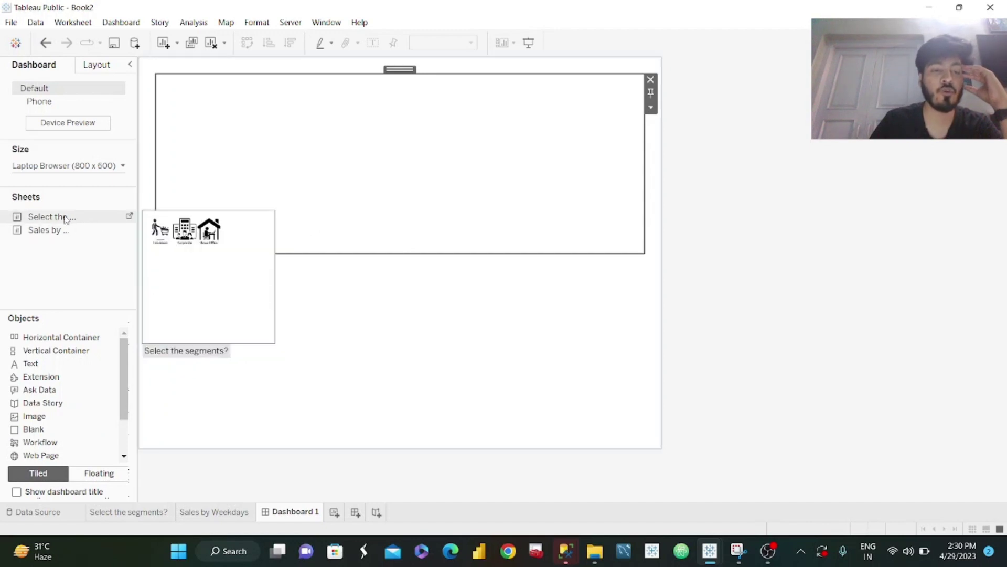
drag(66, 219, 392, 175)
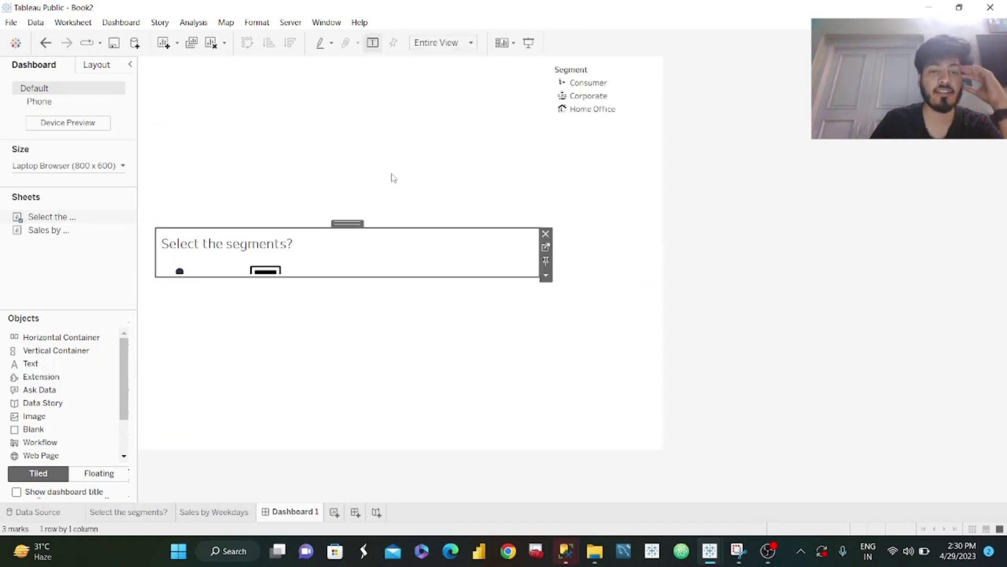
click(492, 133)
click(546, 82)
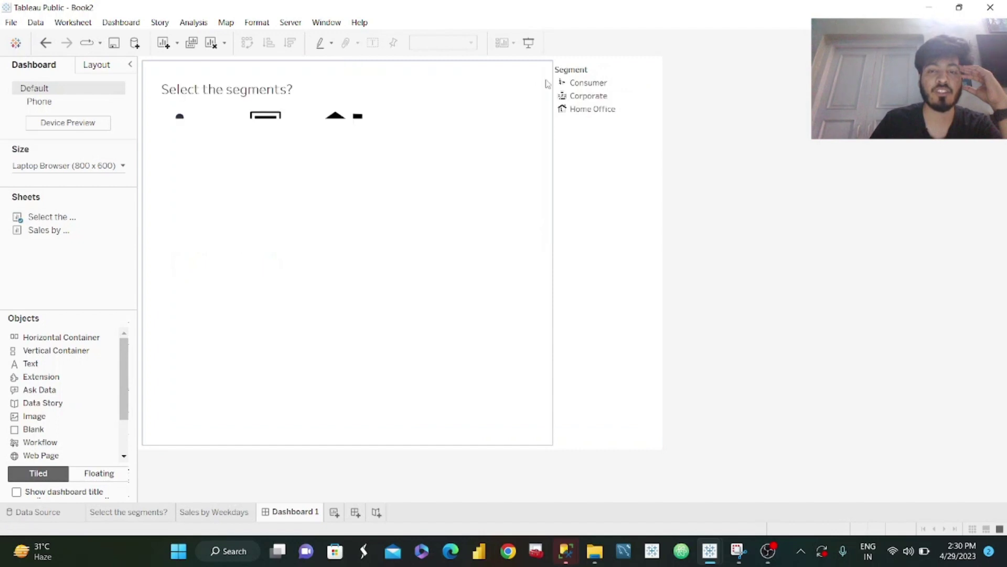
Remove the Segment shape legend from the dashboard and make the Select the segments? sheet taller
click(607, 128)
click(620, 83)
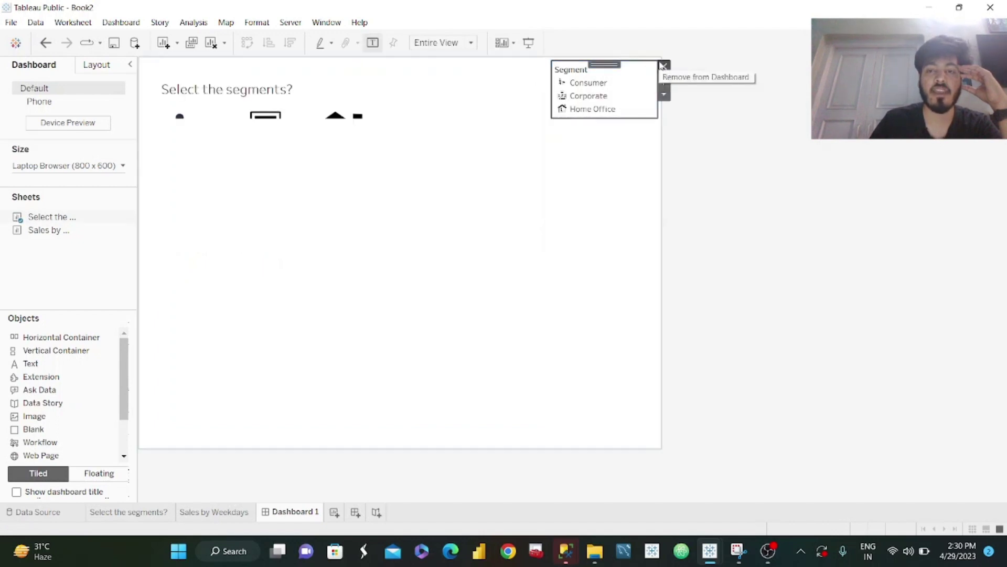
click(662, 65)
drag(441, 120, 428, 180)
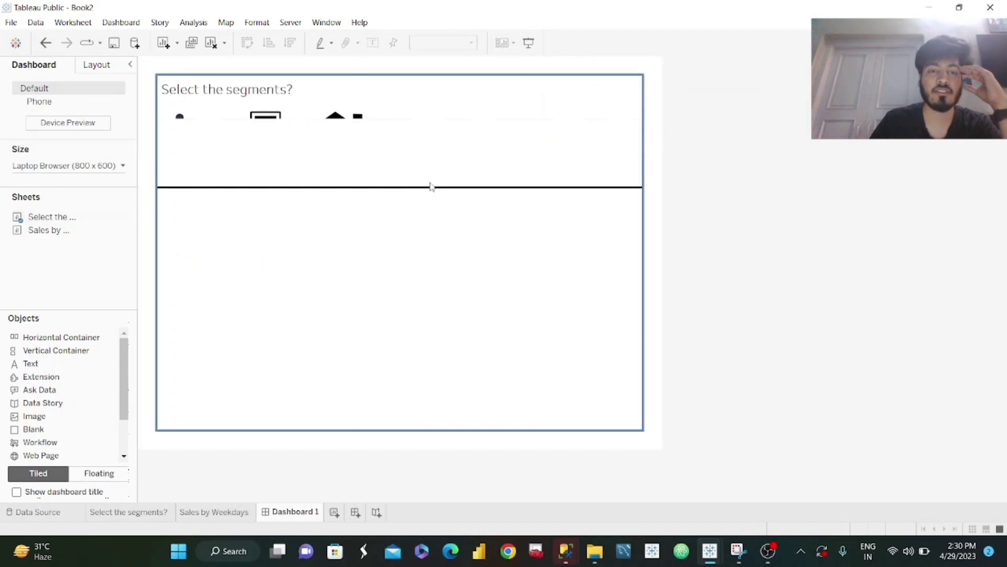
Place the Sales by Weekdays sheet below the segment icons and remove the remaining blank
click(328, 266)
mouse_move(43, 231)
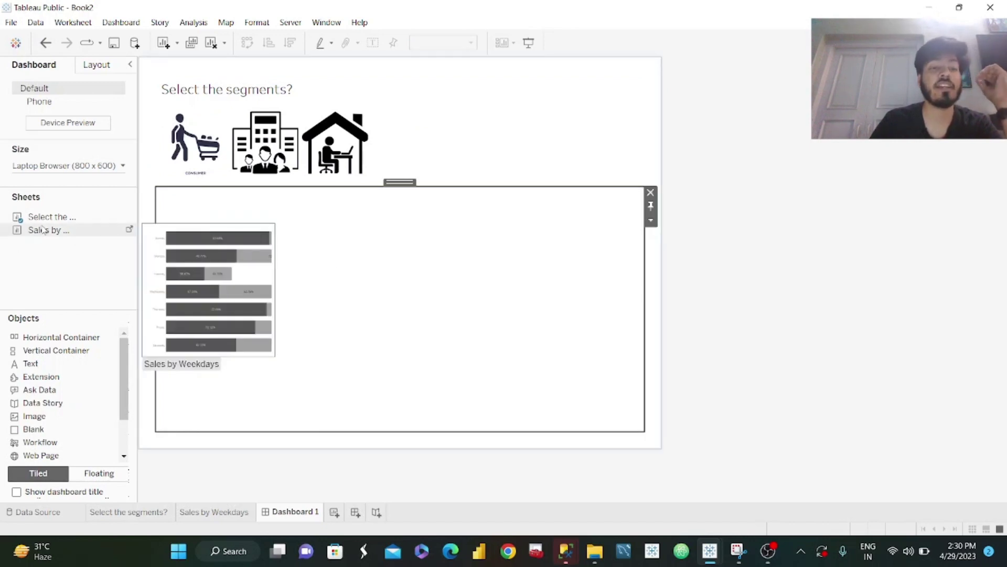
drag(46, 229, 411, 274)
click(411, 274)
click(545, 192)
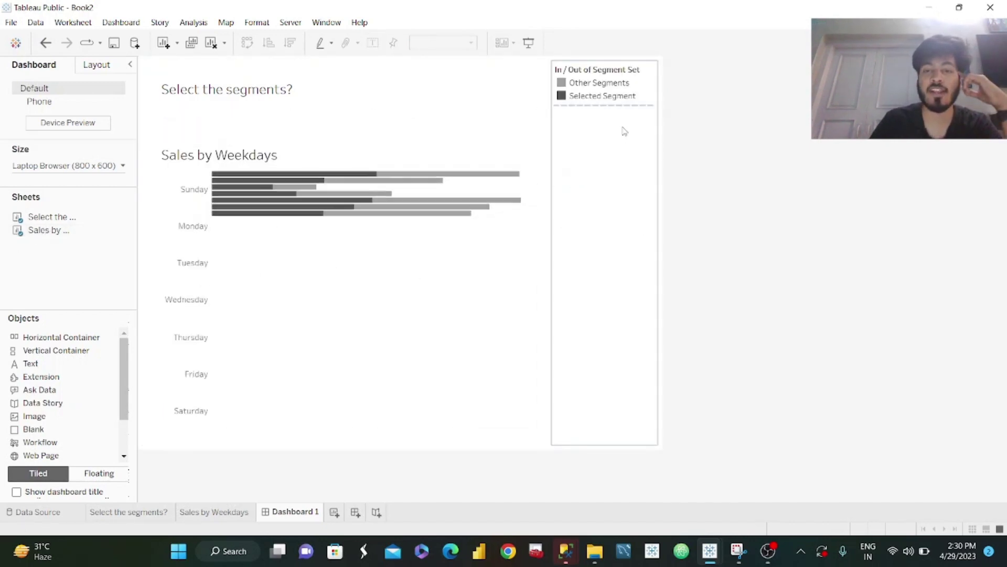
Delete the layout container holding the In / Out of Segment Set legend and give the segment icons sheet more height
click(623, 135)
click(664, 67)
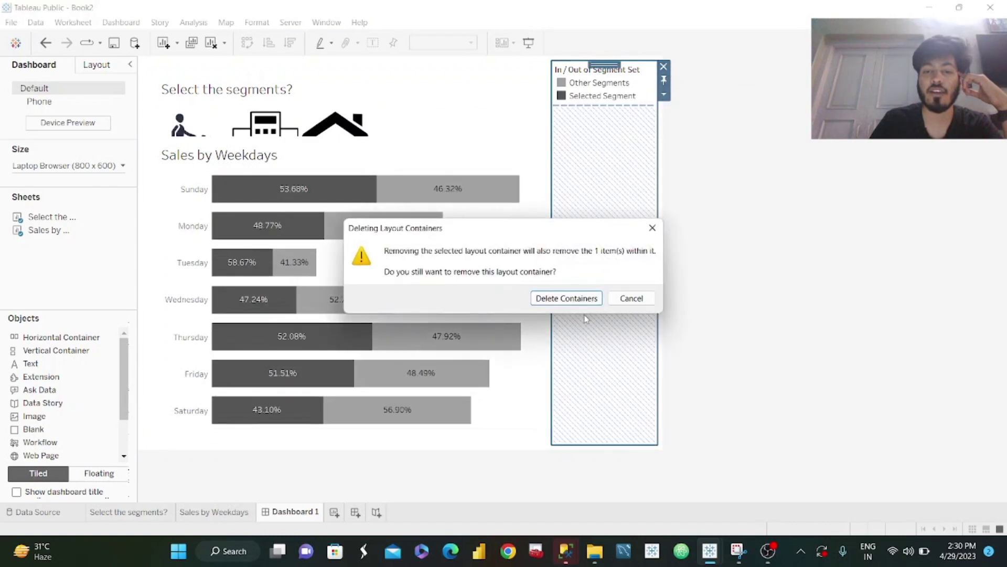
click(572, 299)
click(462, 151)
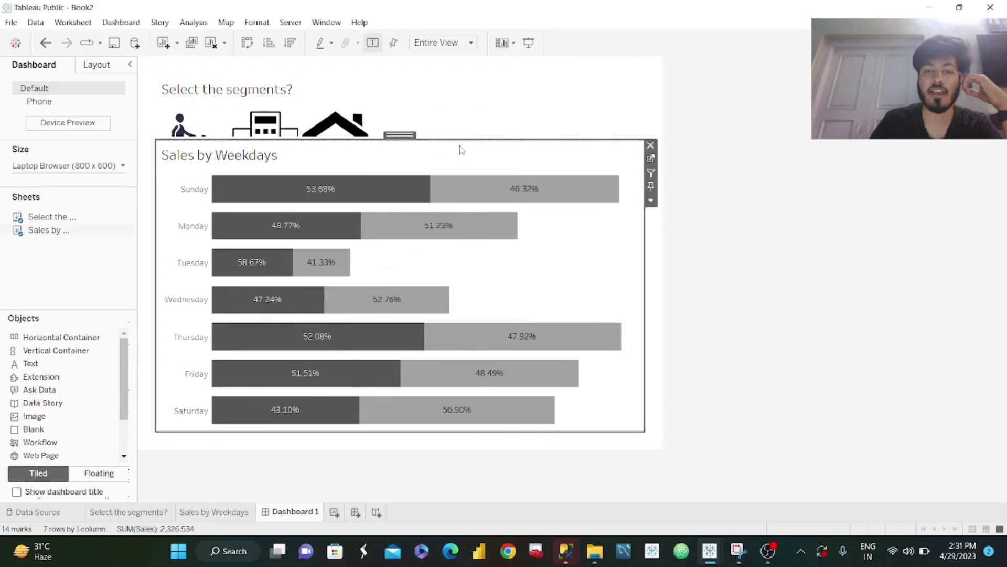
drag(463, 141, 463, 223)
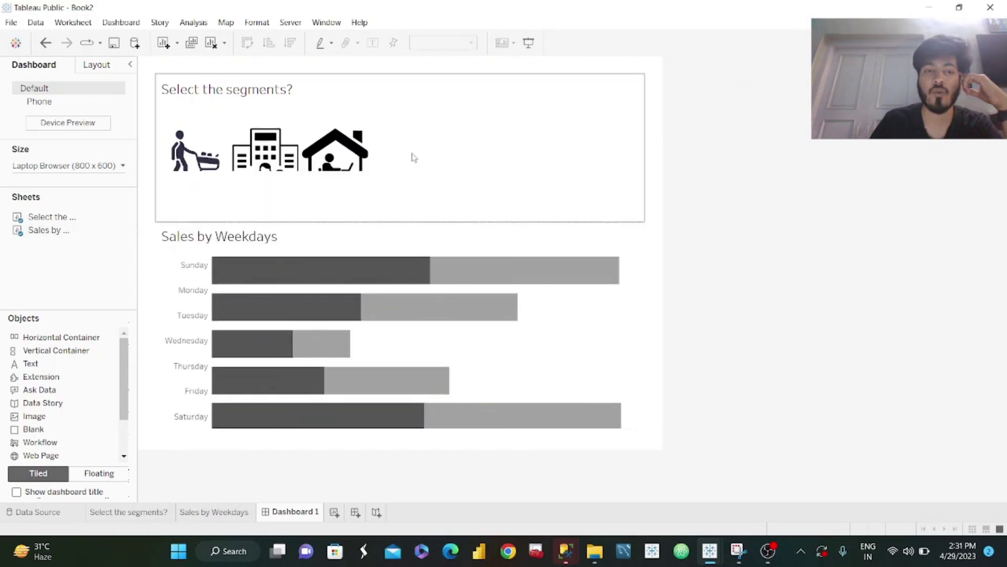
Hide the Select the segments? title and move that sheet into a new horizontal container above the weekday chart
click(250, 97)
right_click(249, 97)
click(273, 131)
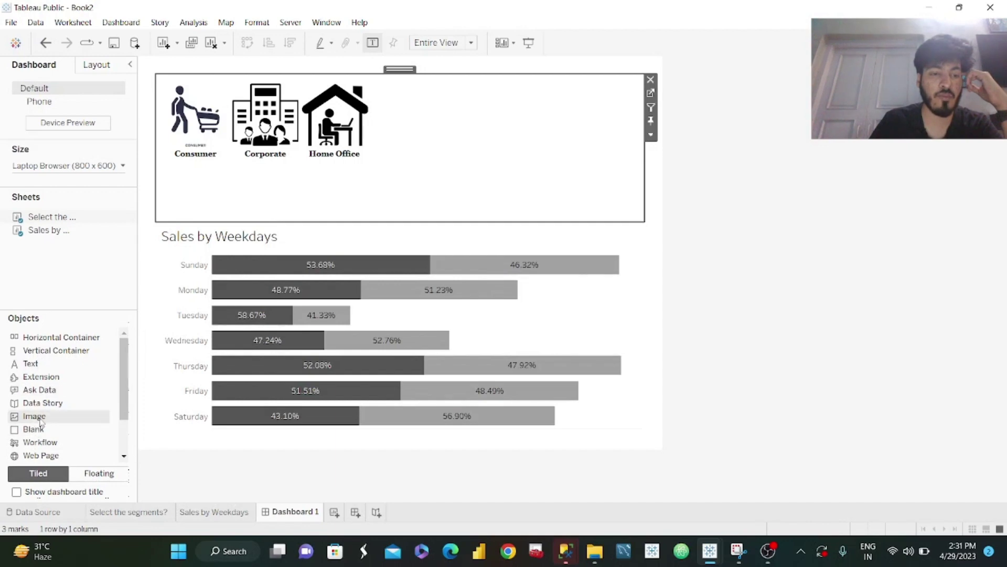
drag(52, 350, 376, 225)
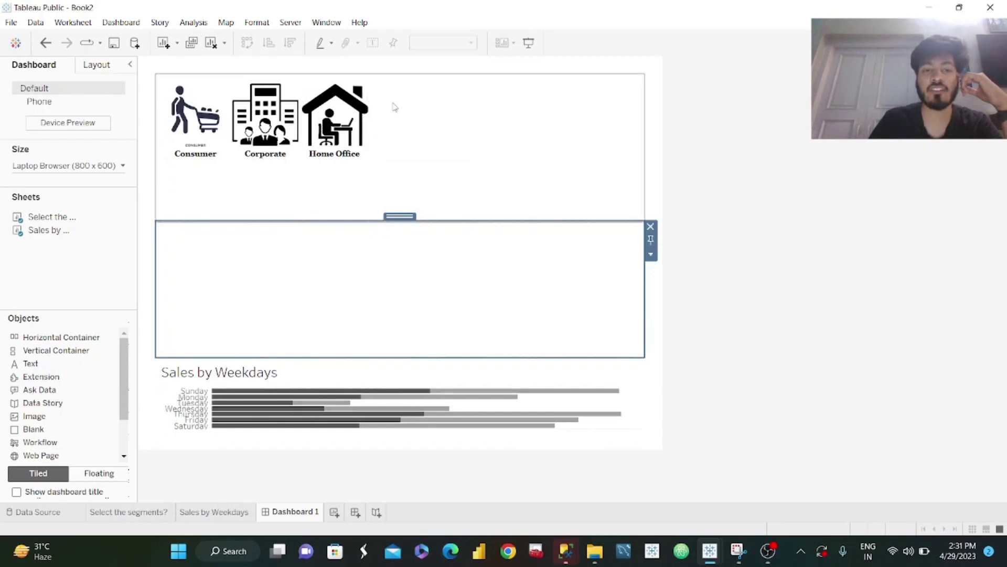
click(410, 87)
drag(402, 70, 471, 276)
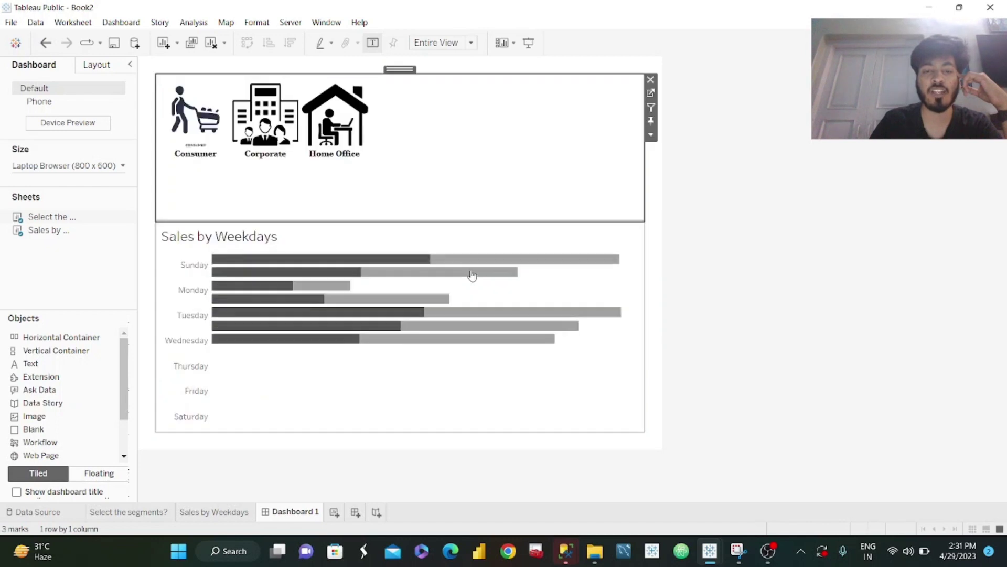
Centre the segment icons between two blank objects and make their row tall enough to show the icons and labels
drag(31, 430, 174, 193)
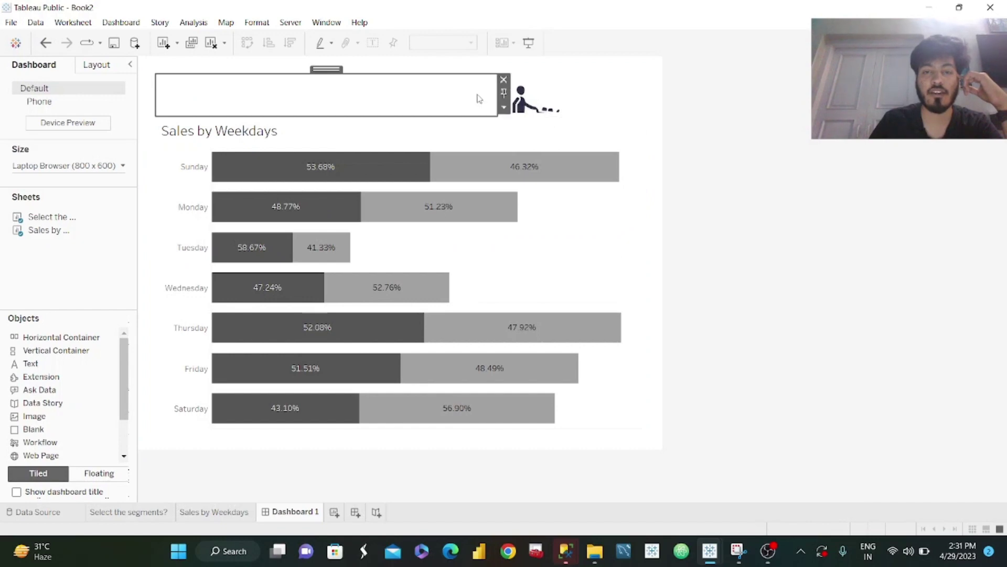
drag(496, 100, 287, 107)
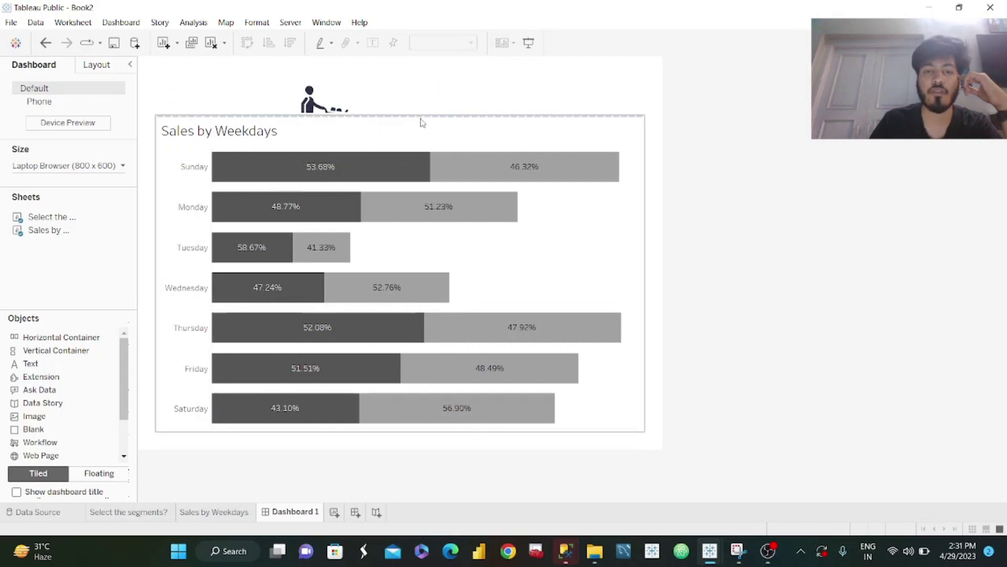
click(418, 118)
drag(419, 118, 401, 179)
click(430, 123)
drag(430, 114, 562, 116)
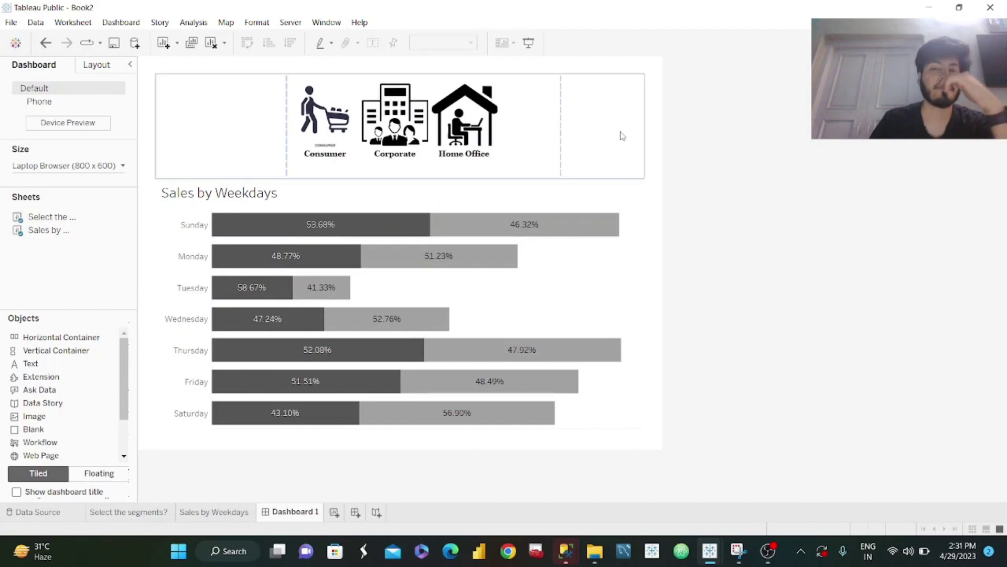
Hide the Sales by Weekdays sheet title and show the dashboard title
click(420, 226)
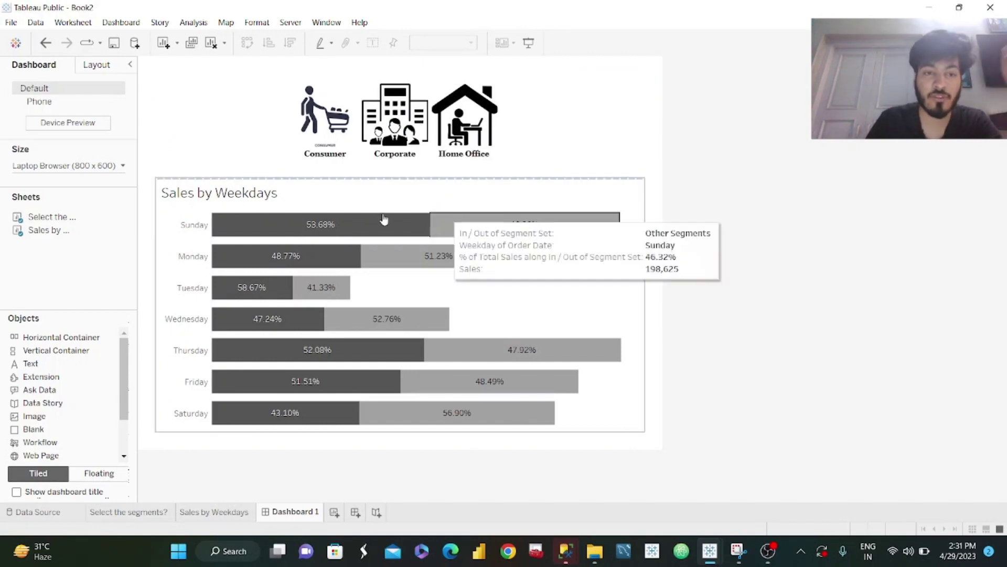
right_click(228, 197)
click(271, 232)
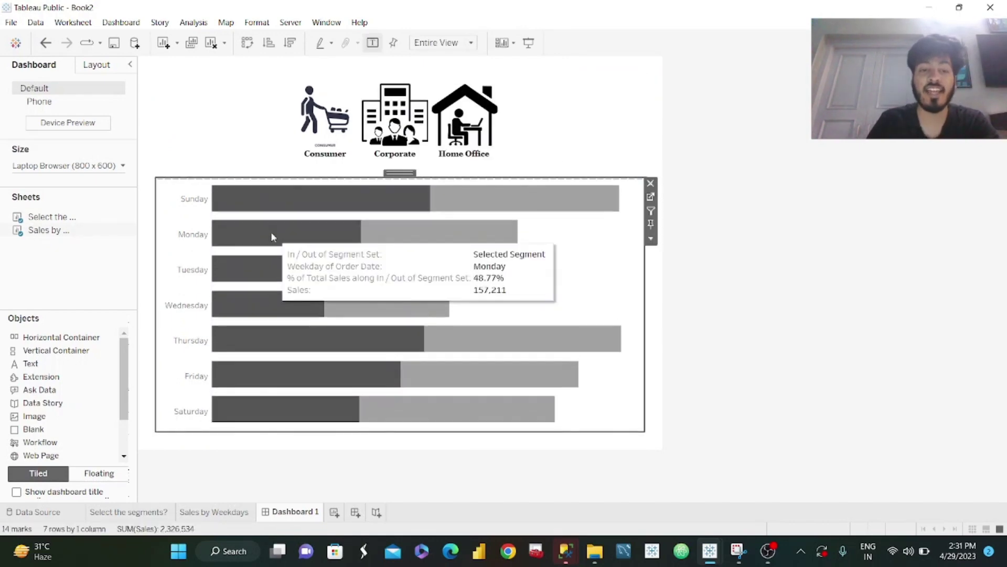
click(493, 462)
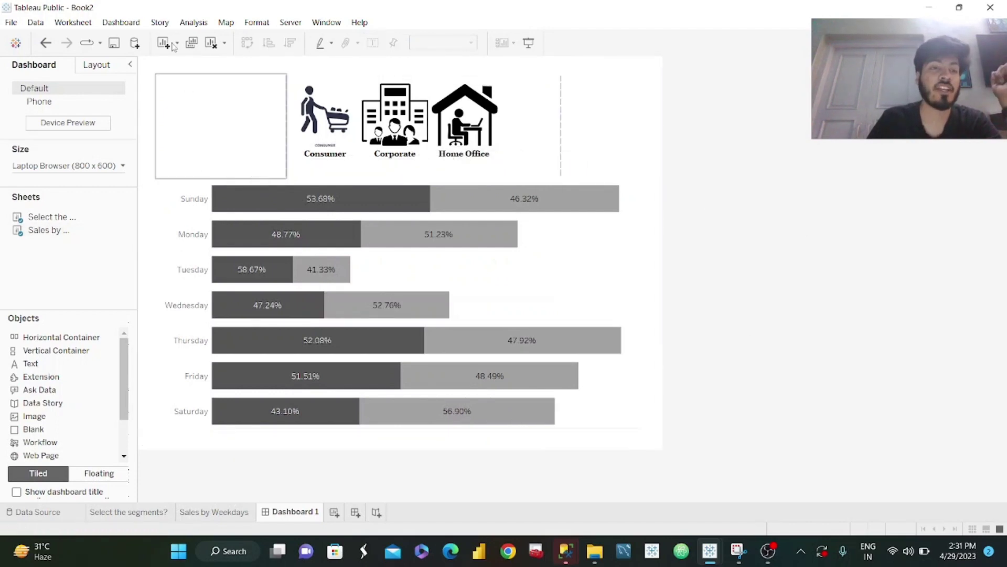
click(129, 27)
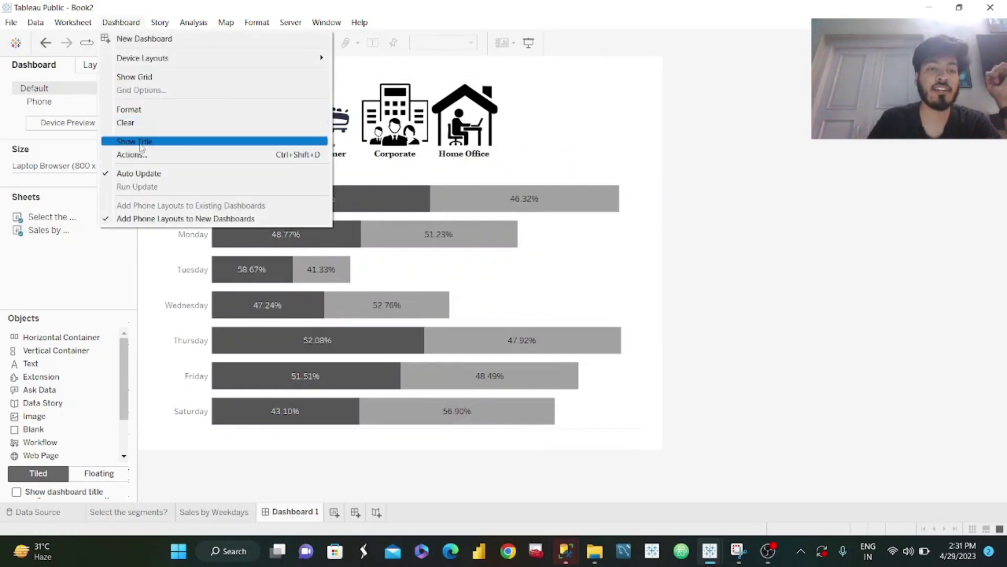
key(Escape)
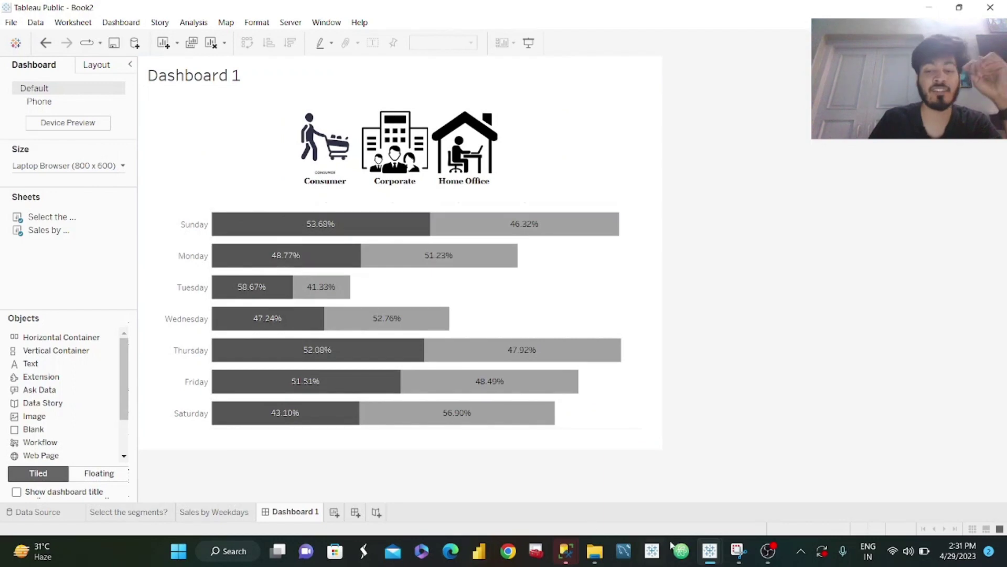
Copy the title text of the Proportional Brushing dashboard in the Book1 workbook, then return to Book2
mouse_move(710, 551)
click(633, 480)
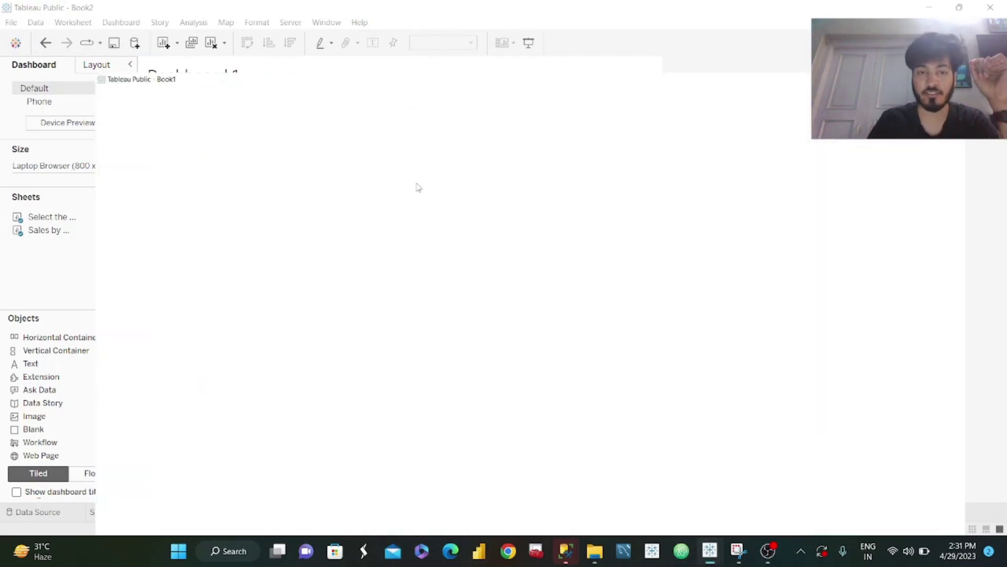
double_click(294, 79)
key(ctrl+c)
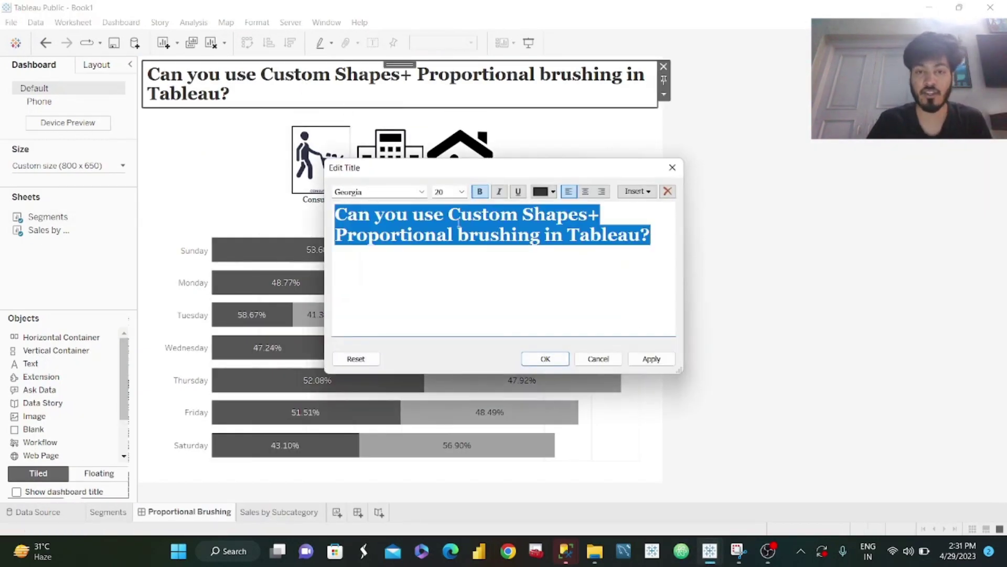
click(598, 359)
key(alt+Tab)
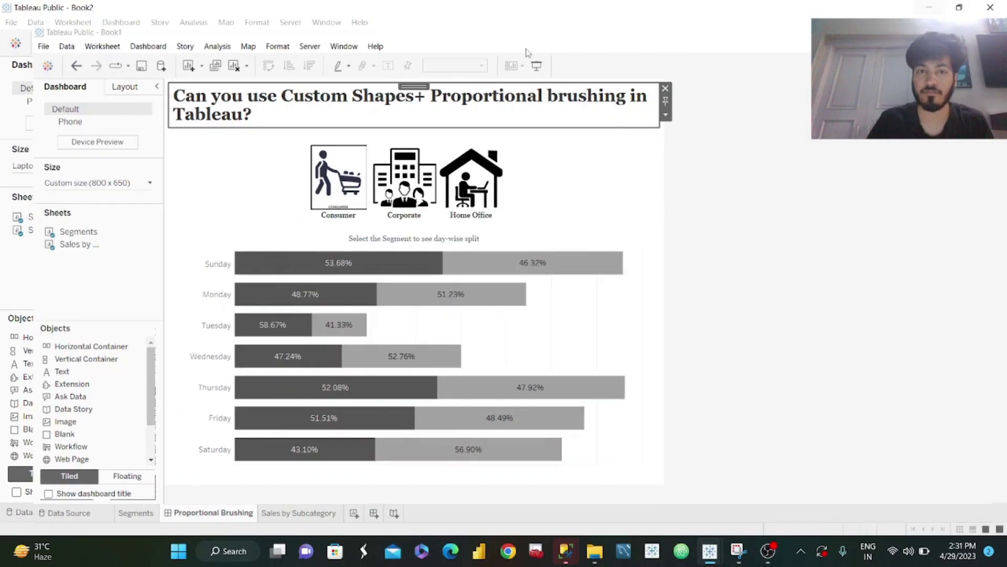
Replace the dashboard title with the copied text "Can you use Custom Shapes+ Proportional brushing in Tableau?" and apply it
double_click(286, 85)
key(ctrl+a)
key(ctrl+v)
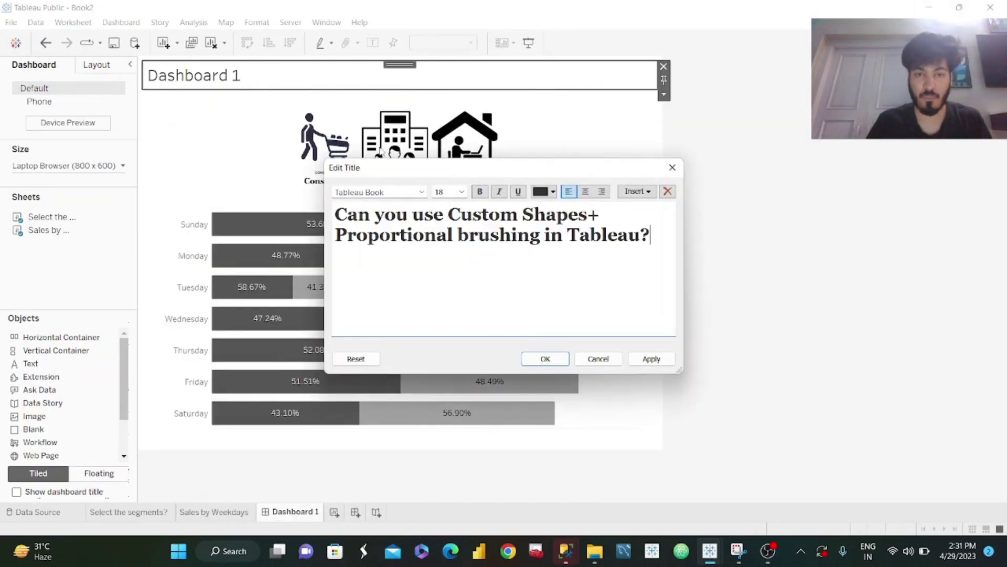
click(632, 359)
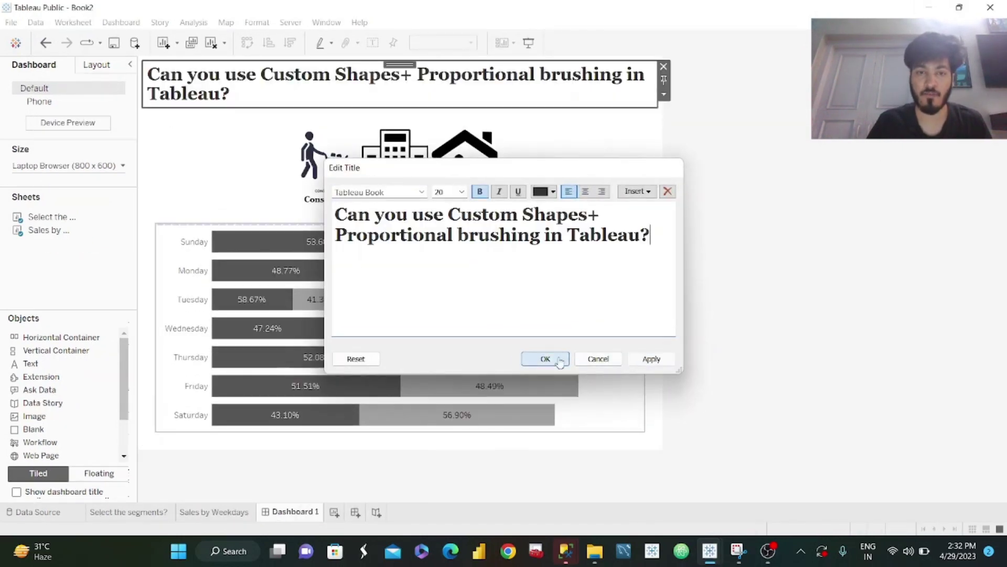
click(546, 359)
click(559, 271)
click(647, 247)
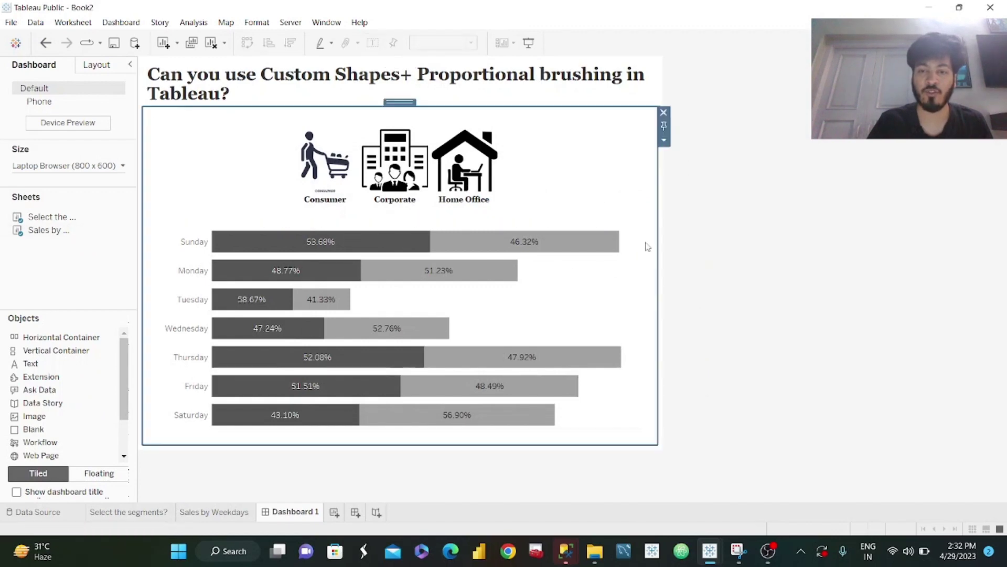
Go from the dashboard to the Sales by Weekdays sheet and open its tooltip for editing
click(599, 273)
click(652, 242)
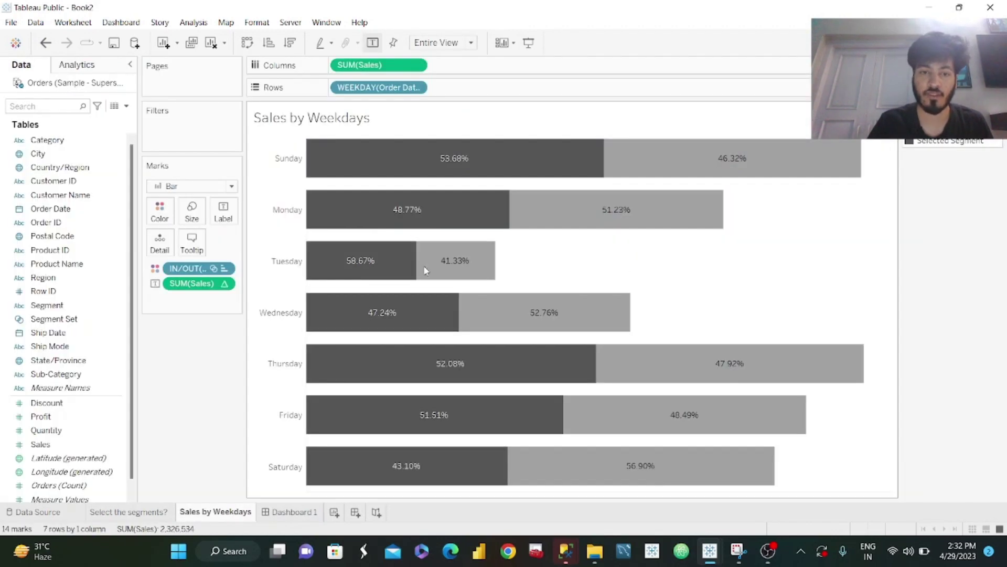
click(199, 243)
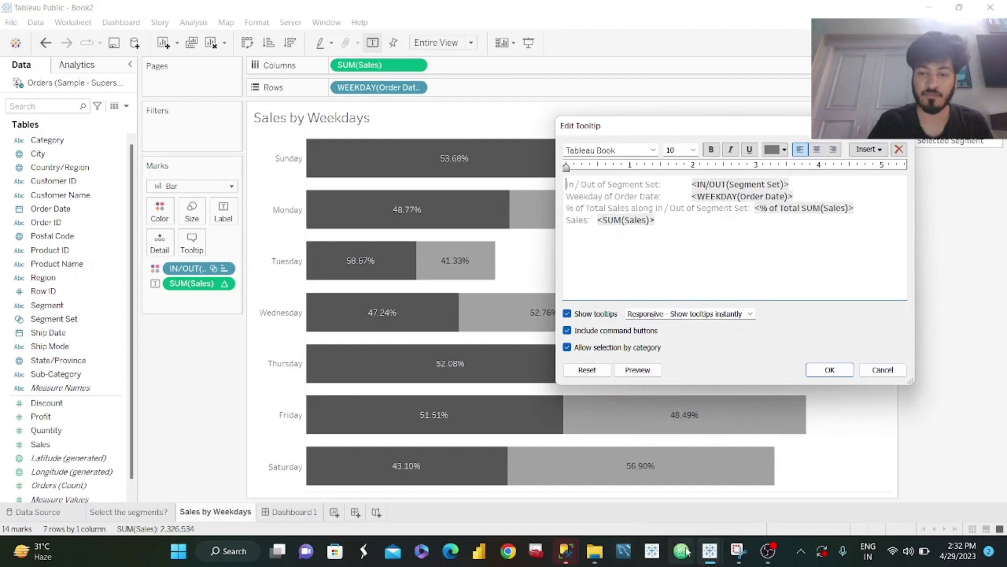
In the Book1 workbook, copy the whole tooltip text of the Sales by Subcategory sheet and close its tooltip editor without changes
mouse_move(710, 551)
click(635, 483)
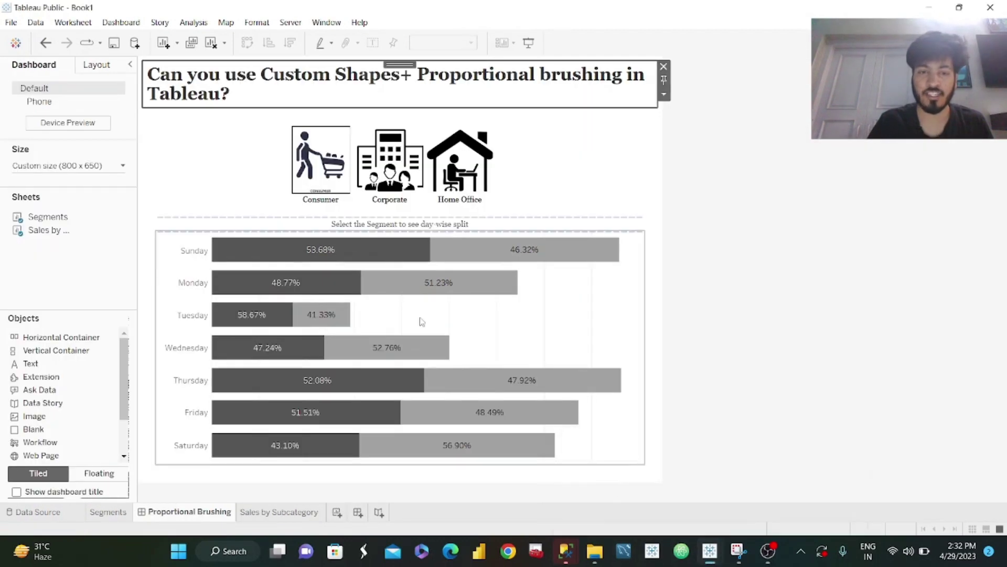
click(622, 279)
click(651, 254)
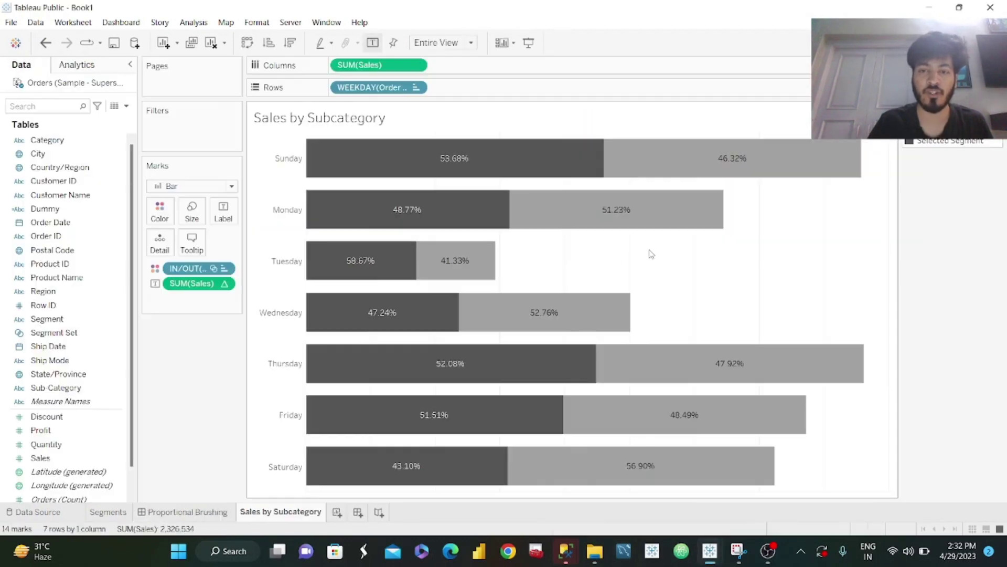
click(191, 241)
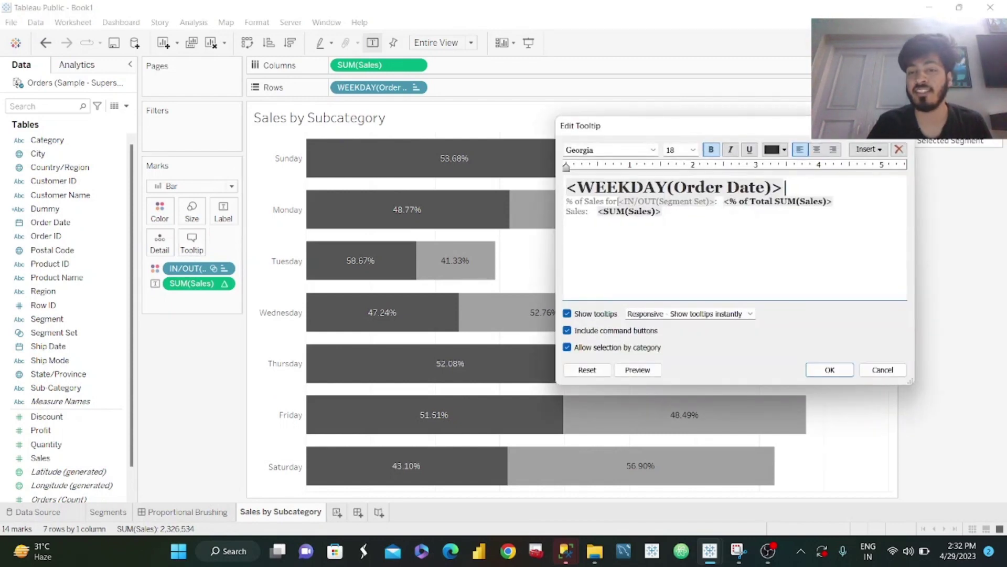
drag(672, 215, 569, 188)
key(ctrl+c)
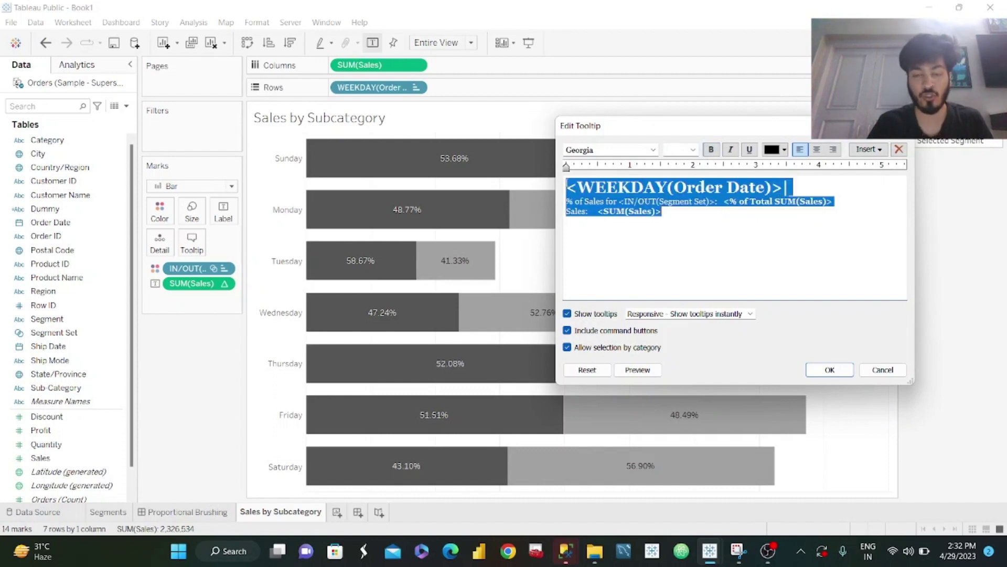
click(883, 370)
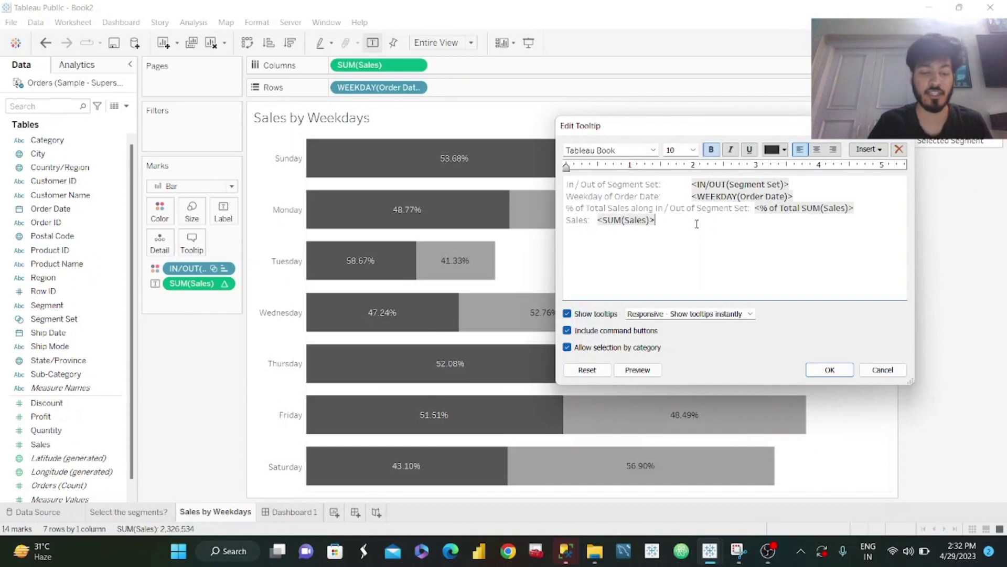
Replace the Sales by Weekdays tooltip in Book2 with the copied text, apply it, and check it on the Monday and Sunday bars
key(ctrl+a)
key(ctrl+v)
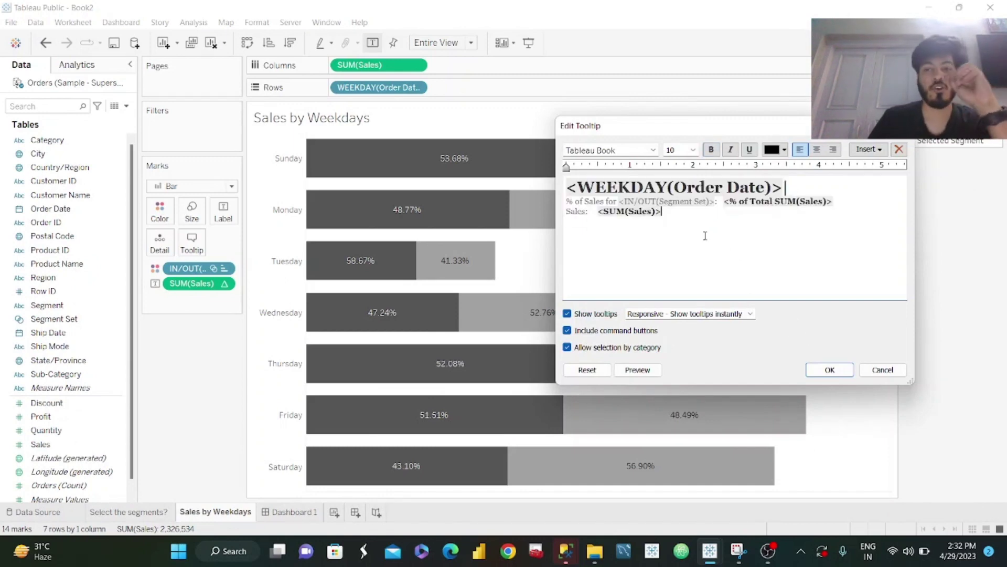
click(834, 371)
mouse_move(330, 206)
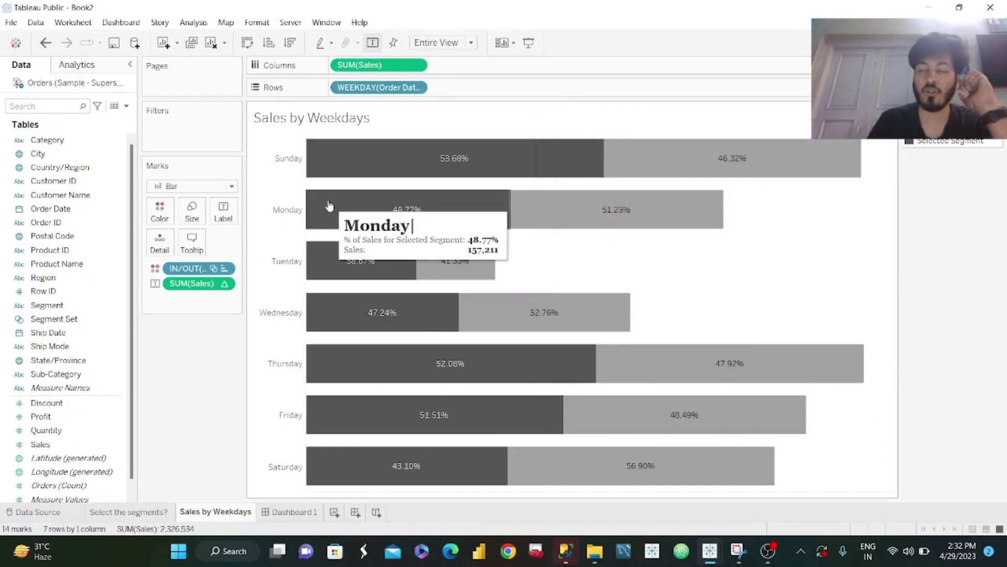
mouse_move(429, 173)
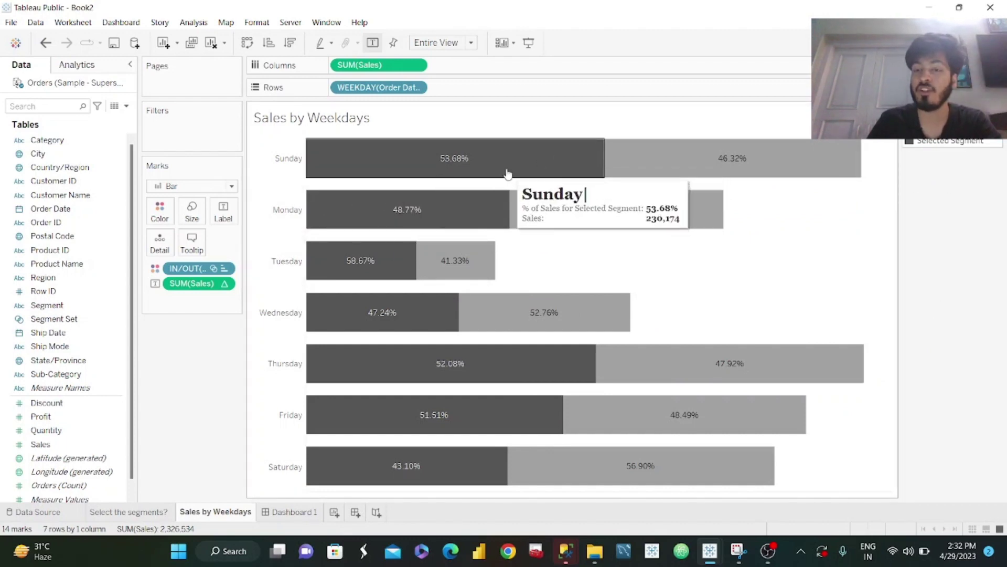
mouse_move(759, 164)
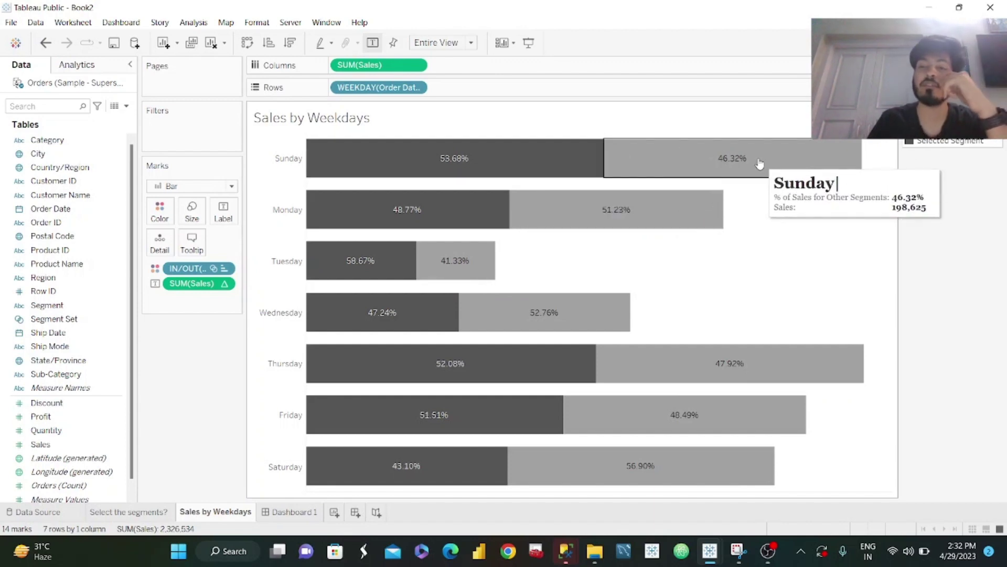
Return to Dashboard 1 and select the Consumer, Corporate and Home Office icons to test whether the bar chart responds
click(297, 512)
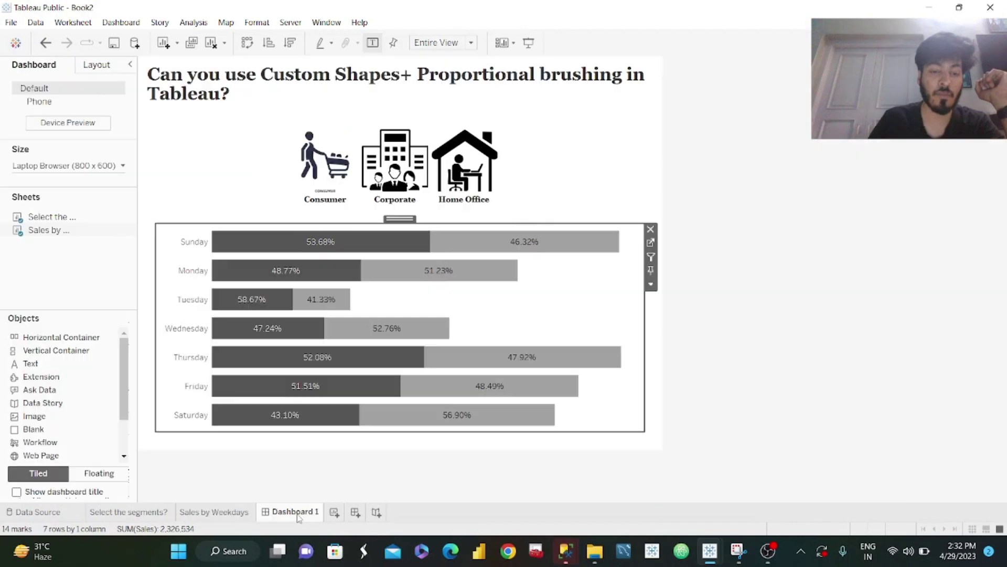
click(317, 161)
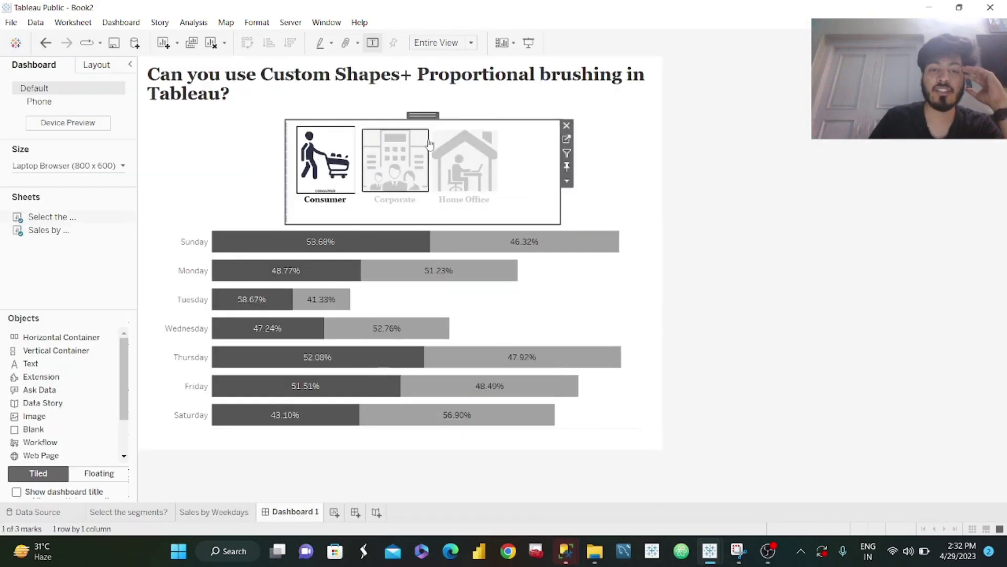
click(395, 158)
click(464, 158)
click(658, 215)
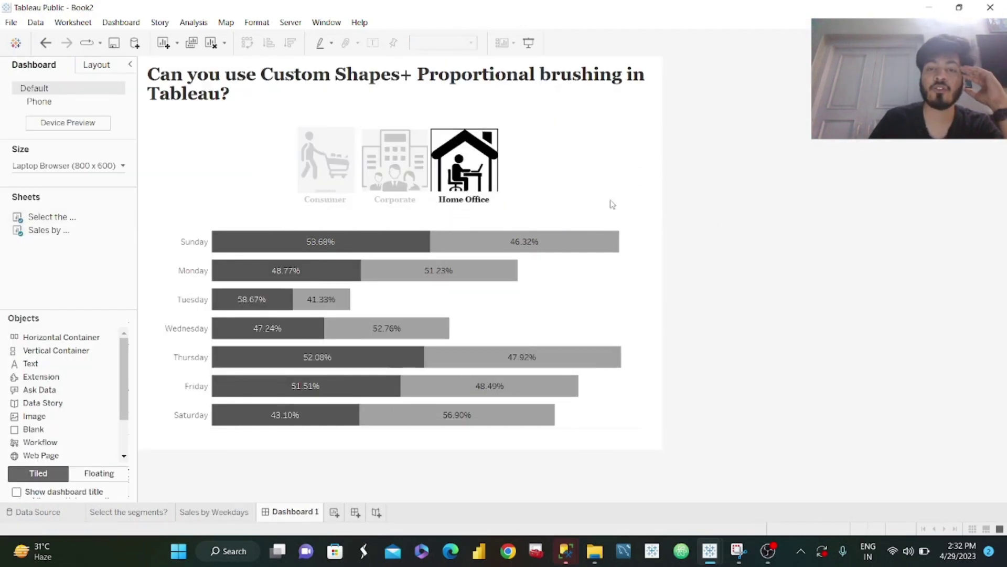
click(321, 161)
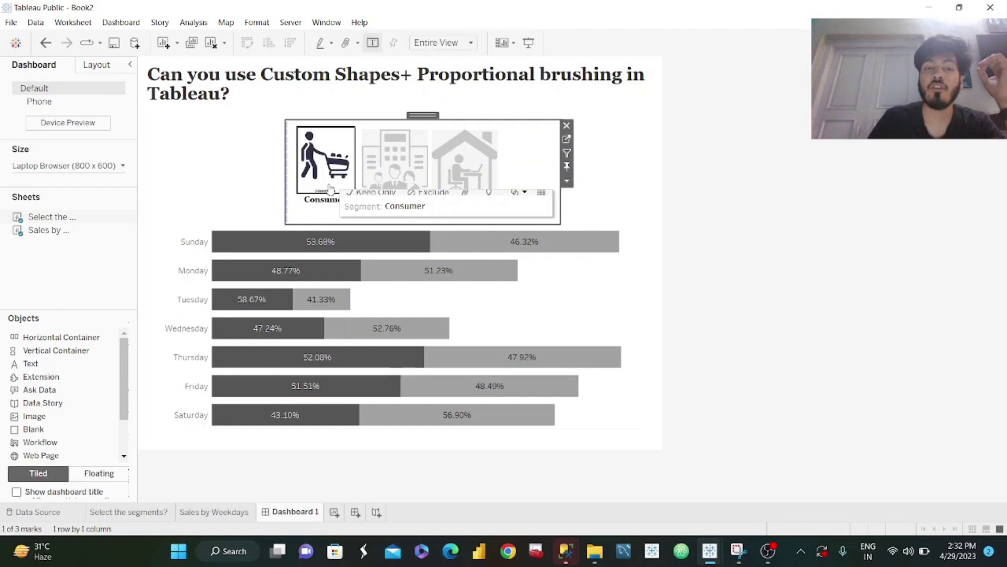
click(956, 221)
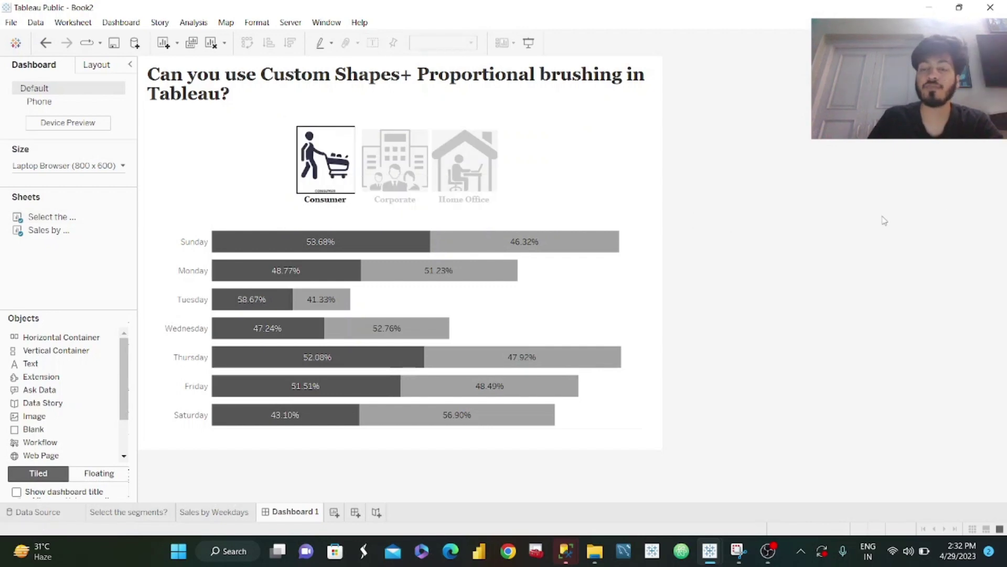
Add a Change Set Values action to the dashboard and name it "Update Set values"
click(120, 23)
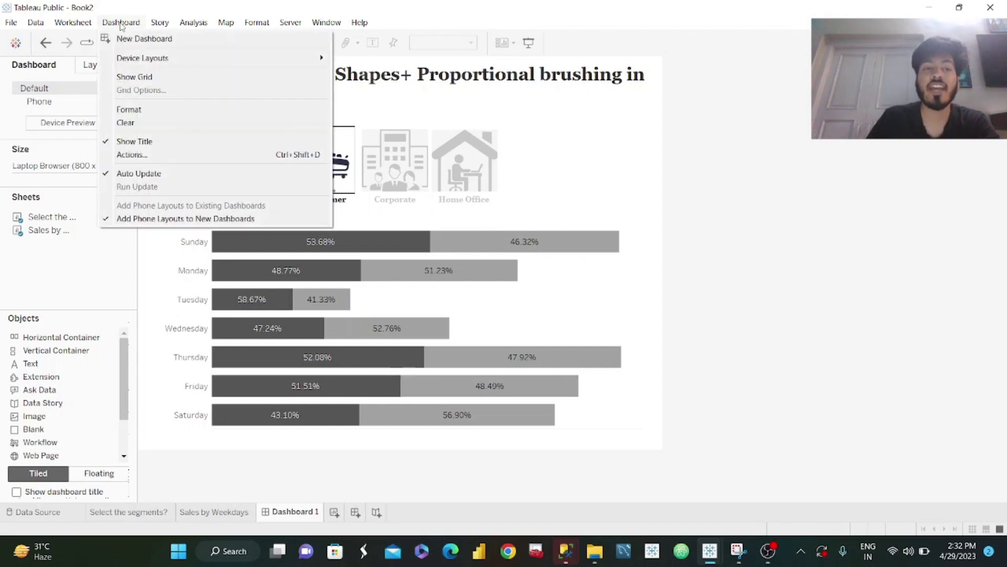
click(146, 153)
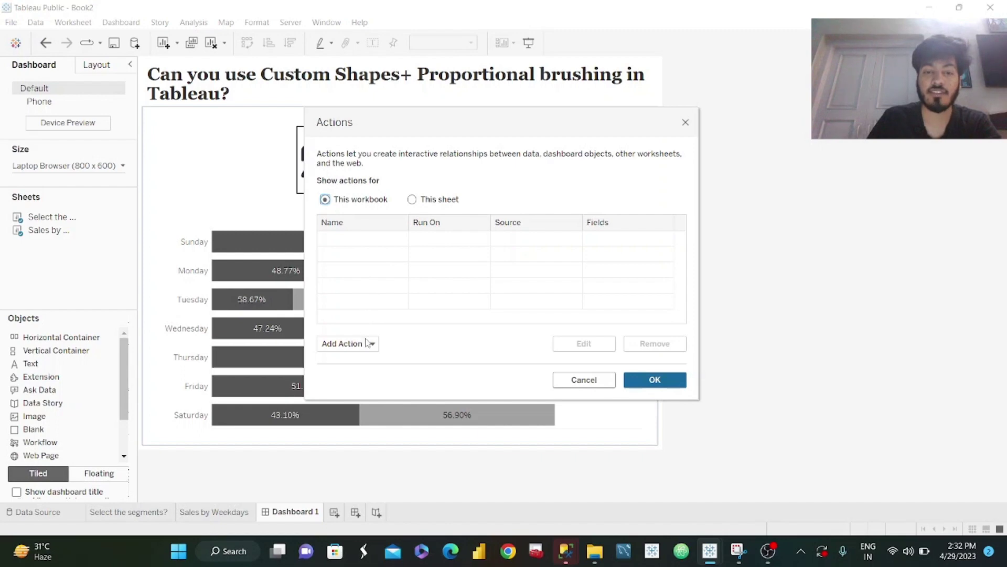
click(366, 343)
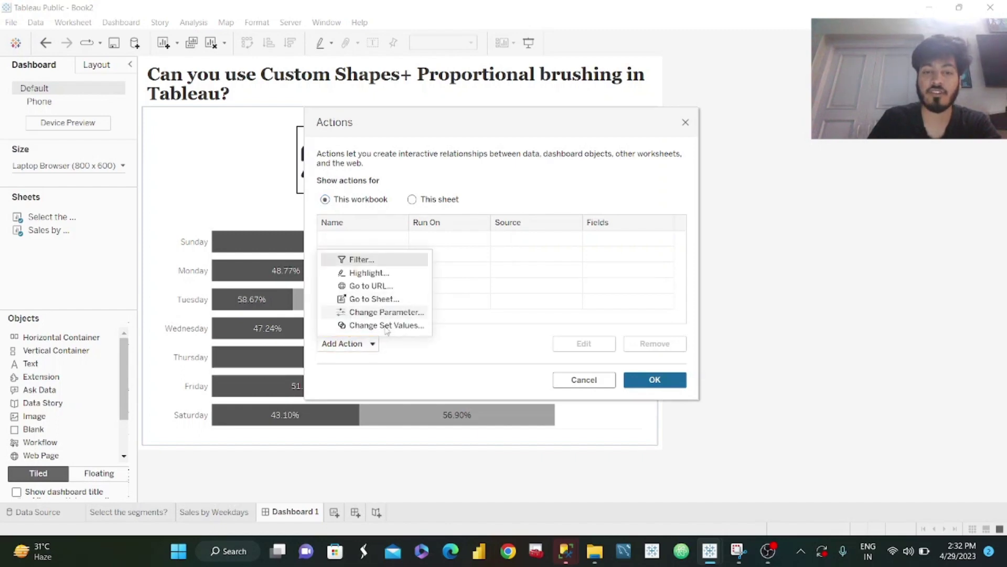
click(386, 327)
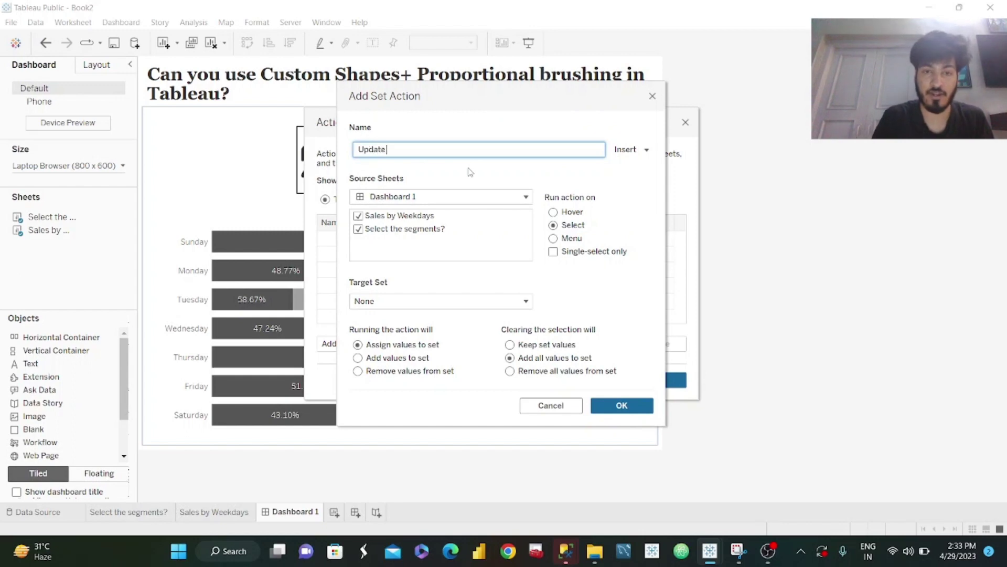
text(s)
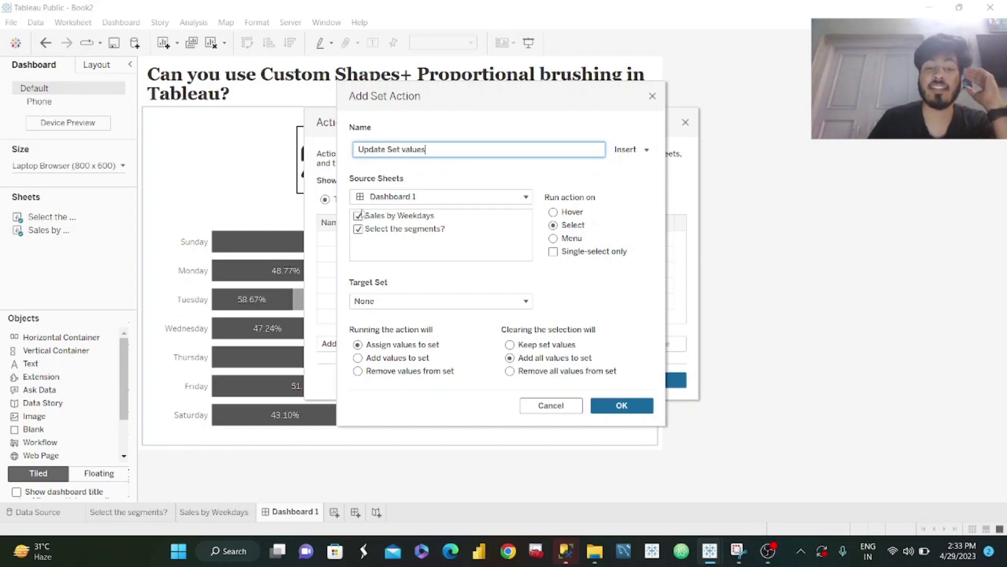
Run the set action only from Select the segments?, target Segment Set, keep set values when the selection clears, and apply it
click(358, 229)
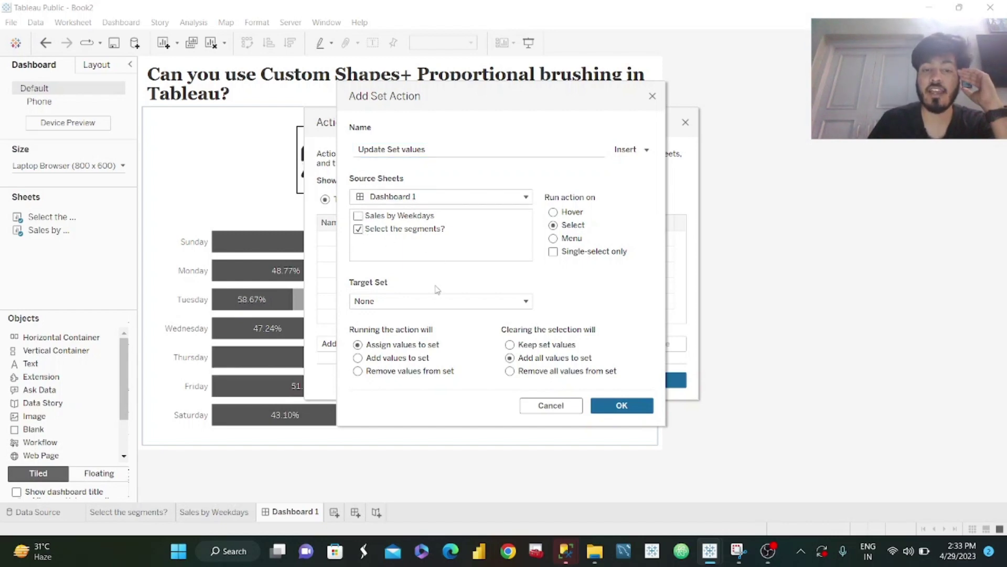
click(443, 300)
mouse_move(472, 336)
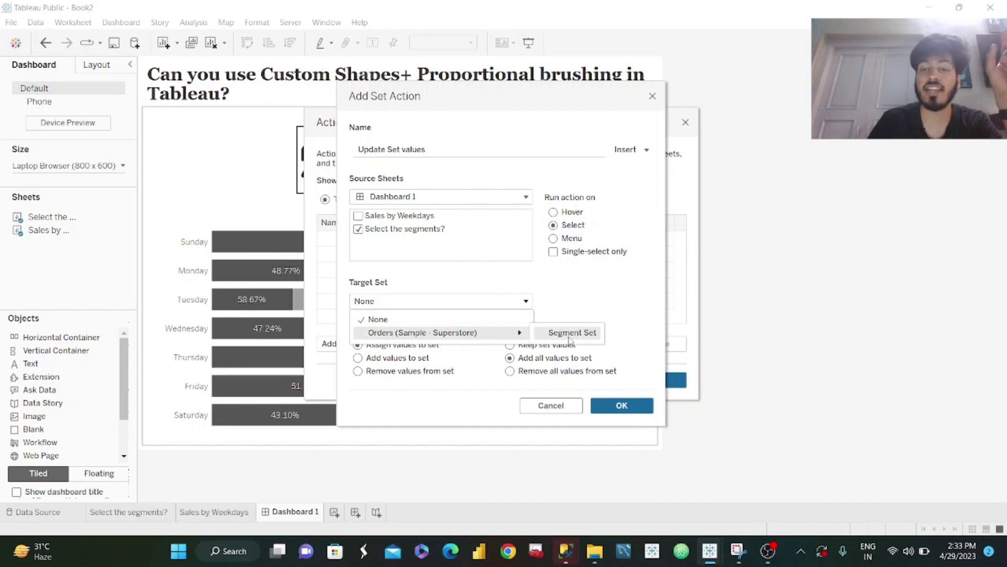
click(571, 334)
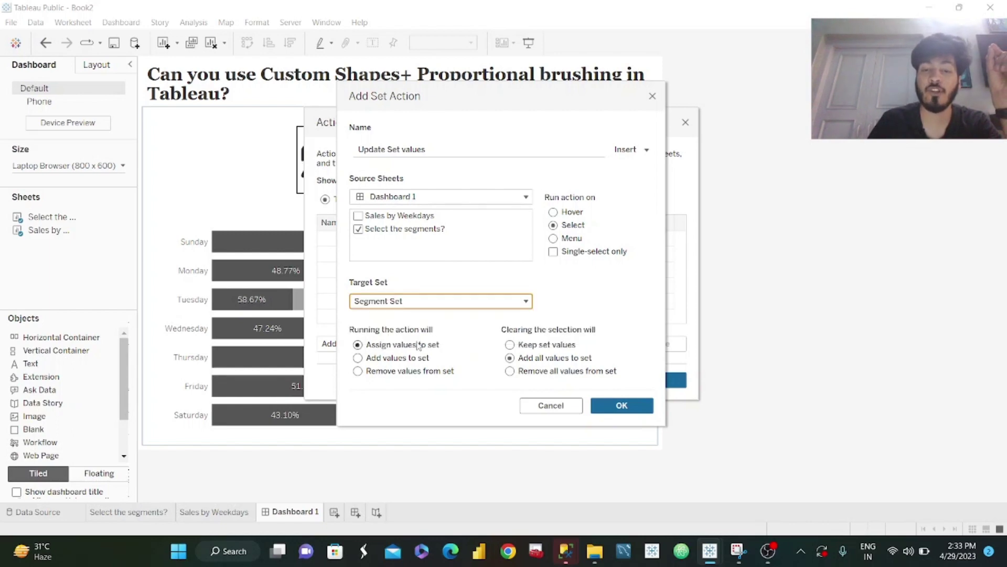
click(510, 345)
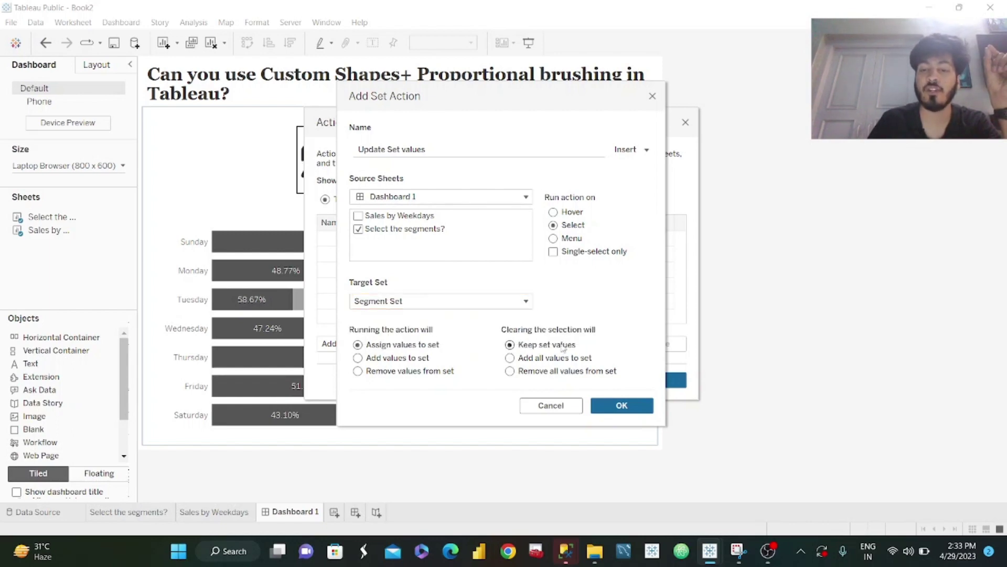
click(623, 407)
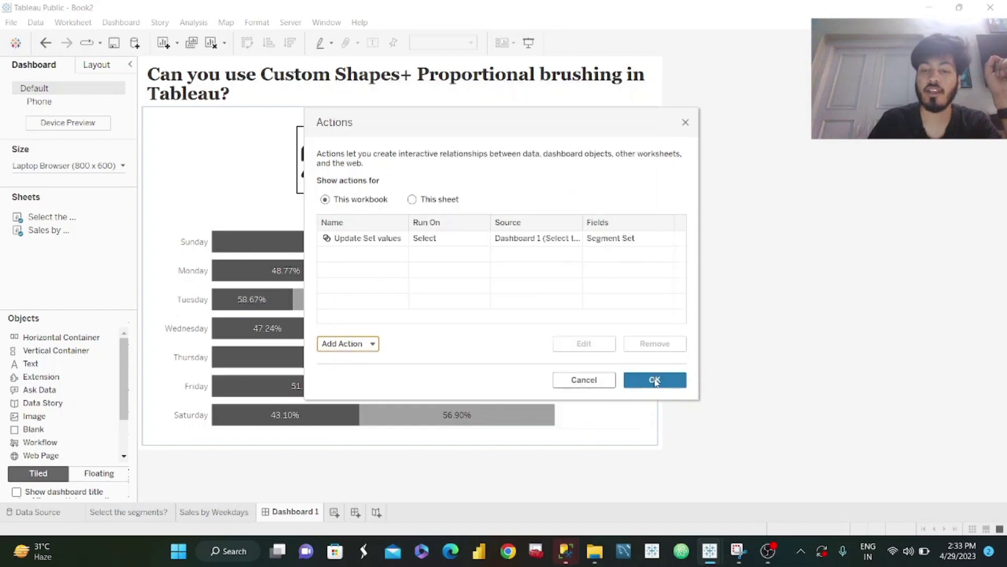
click(655, 380)
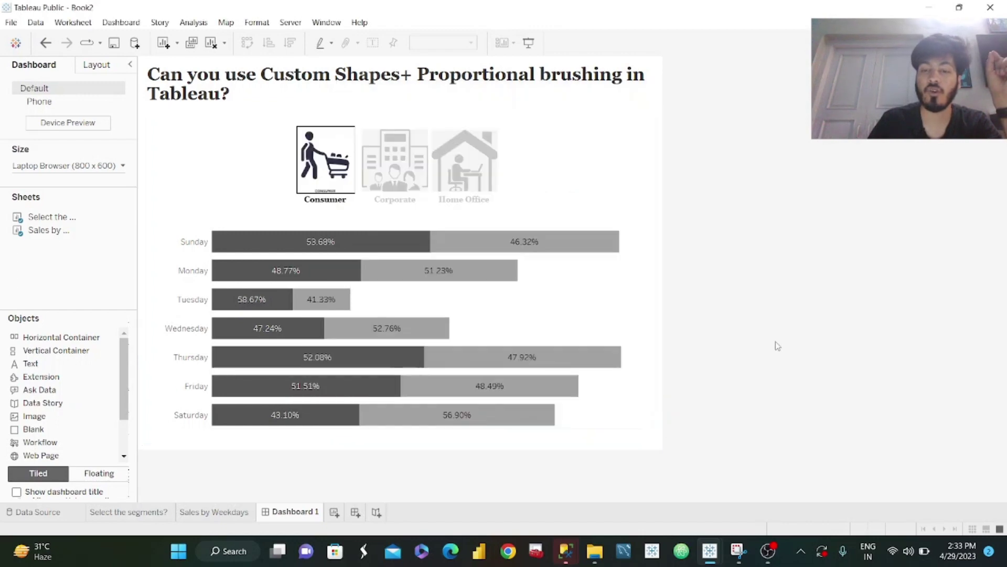
Test the set action by selecting the Corporate, Home Office and Consumer icons on the dashboard
click(406, 167)
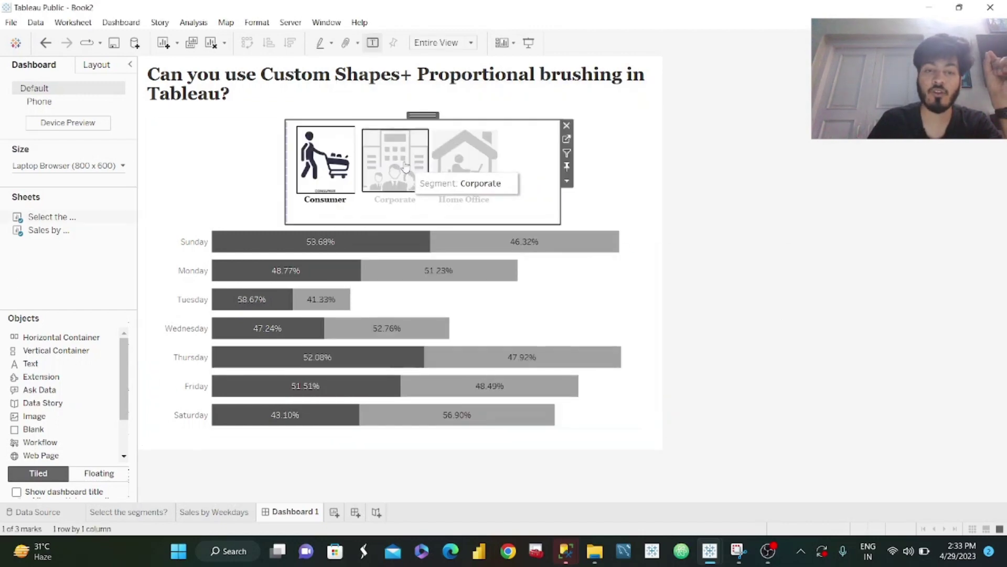
click(469, 157)
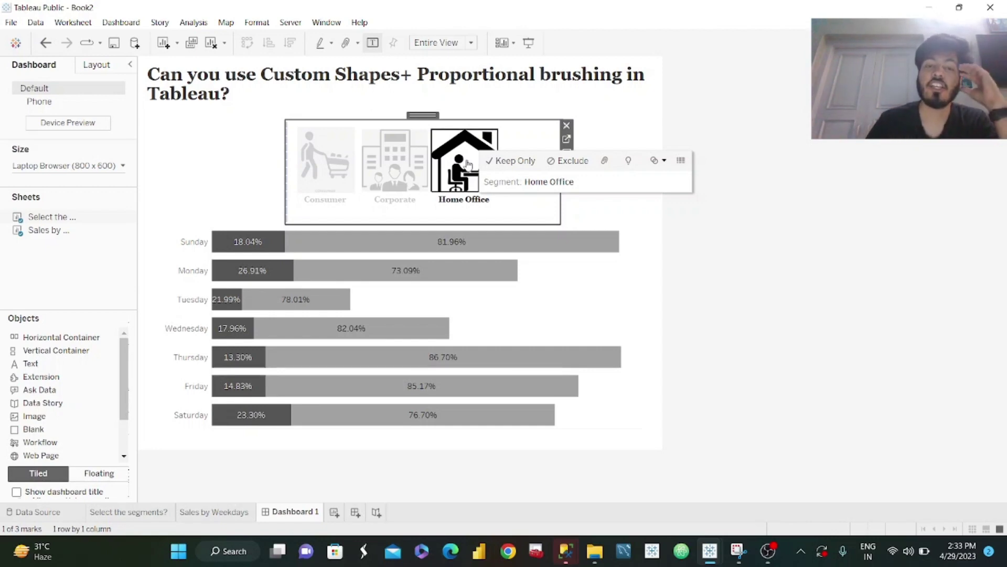
click(341, 166)
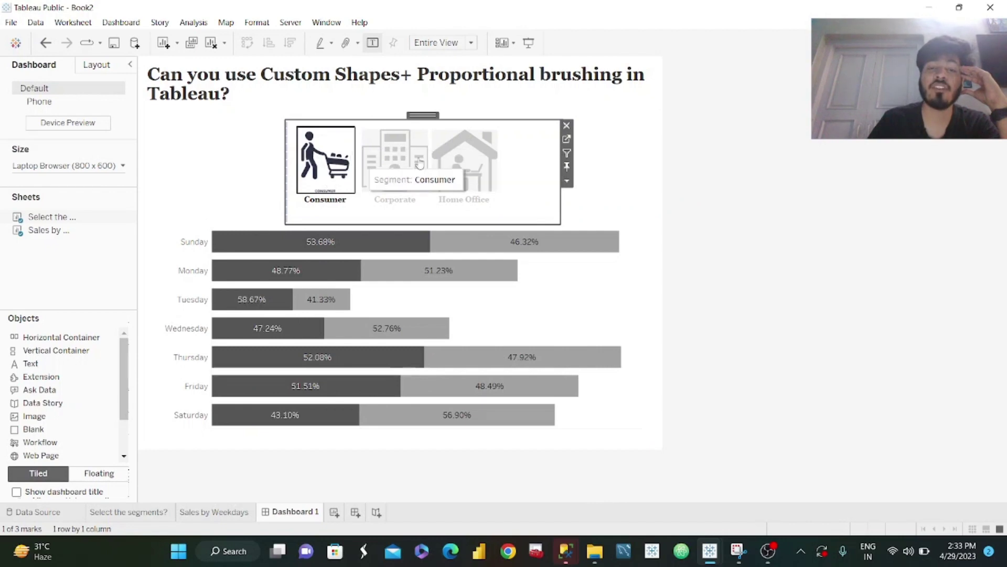
On the Select the segments? sheet, create a calculated field named Dummy with the formula 'Professoranalytics'
click(567, 139)
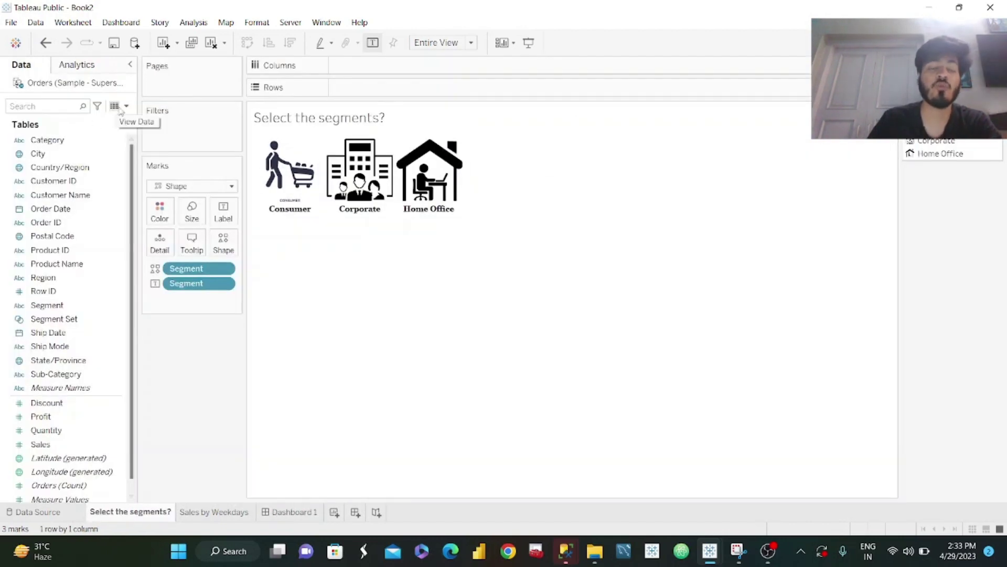
click(126, 107)
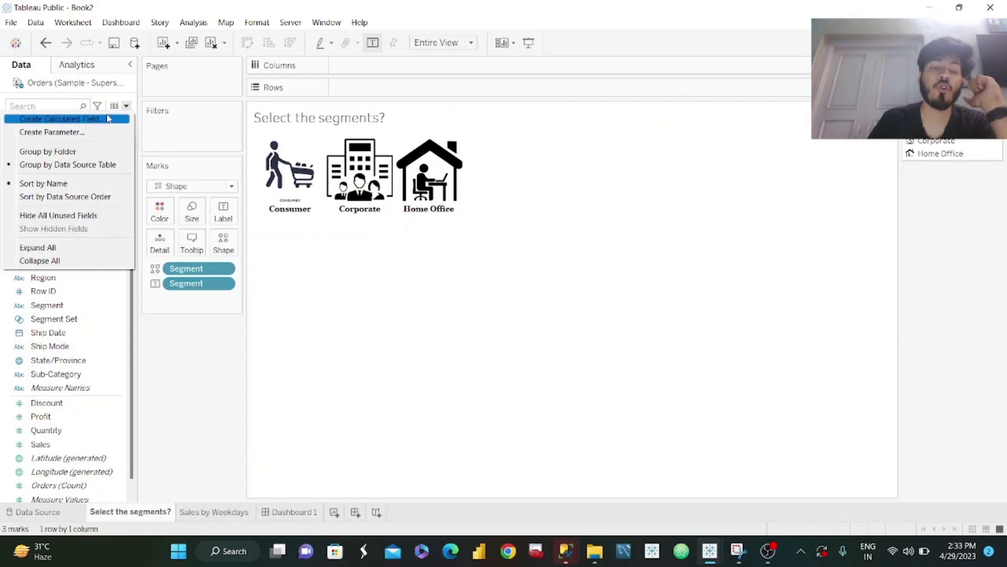
click(111, 118)
text(D)
click(692, 344)
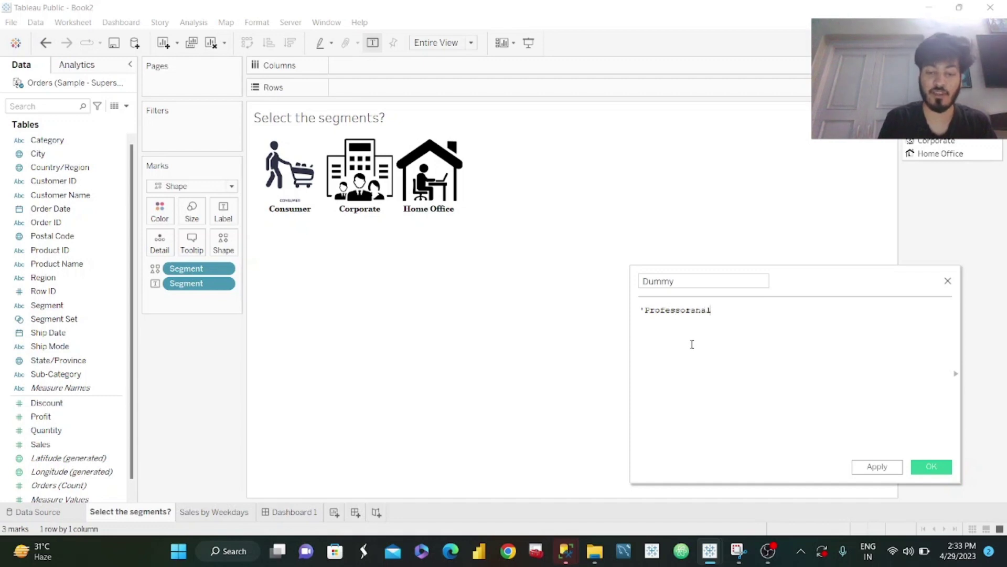
text('Professoranalytics')
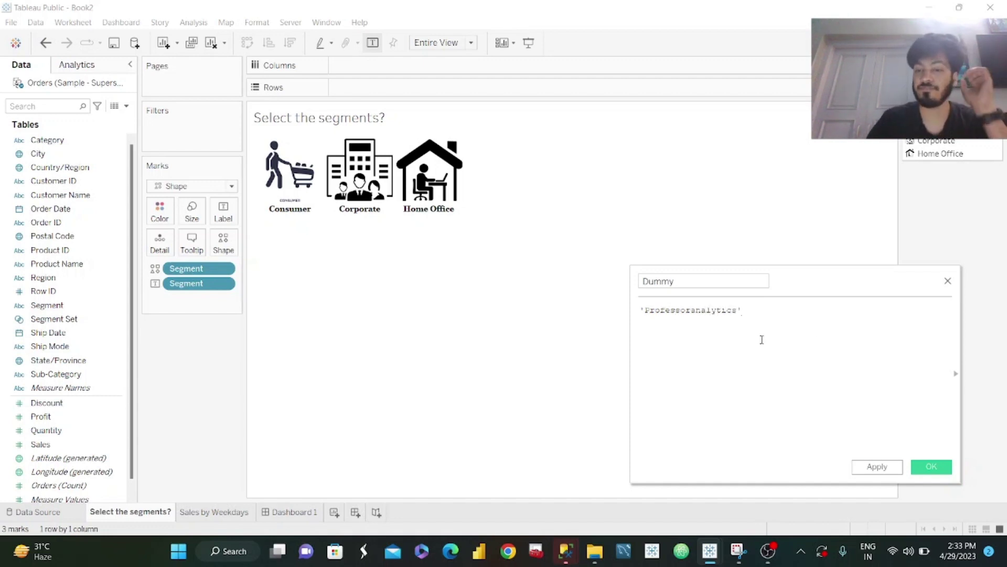
click(887, 466)
click(930, 467)
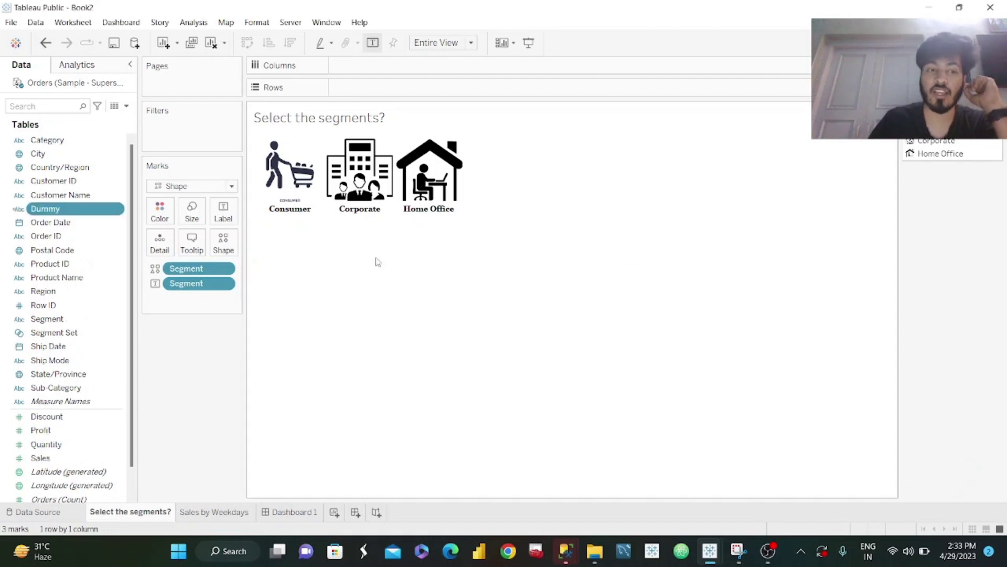
Add Dummy to the segment icons' mark detail, and create a new Highlight action for Dashboard 1
drag(71, 209, 159, 244)
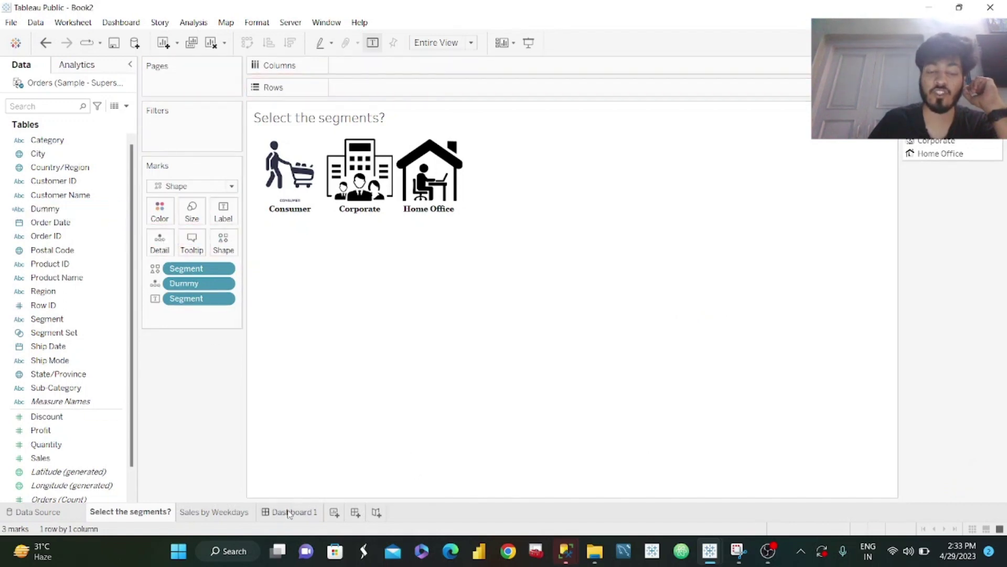
click(288, 512)
click(121, 22)
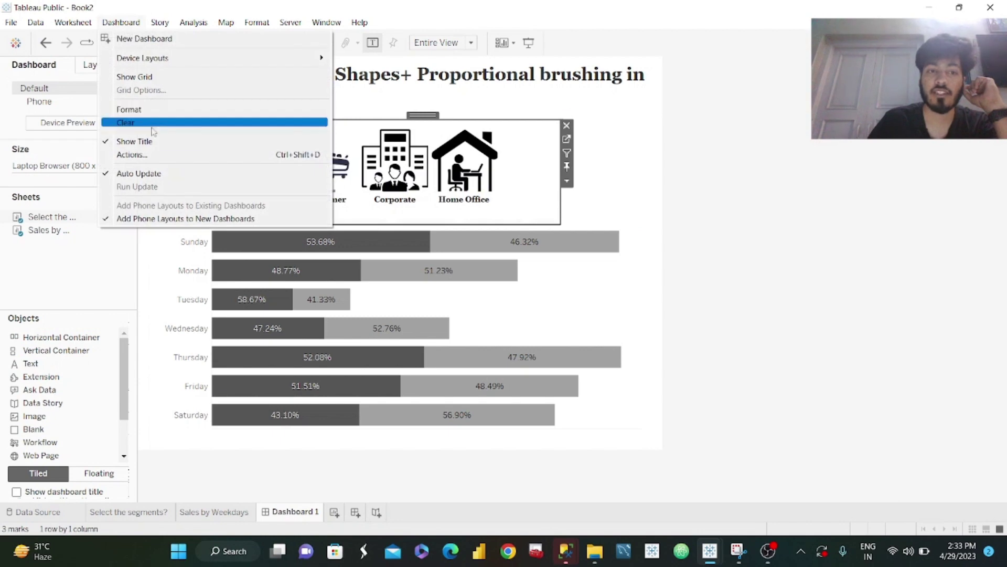
click(145, 156)
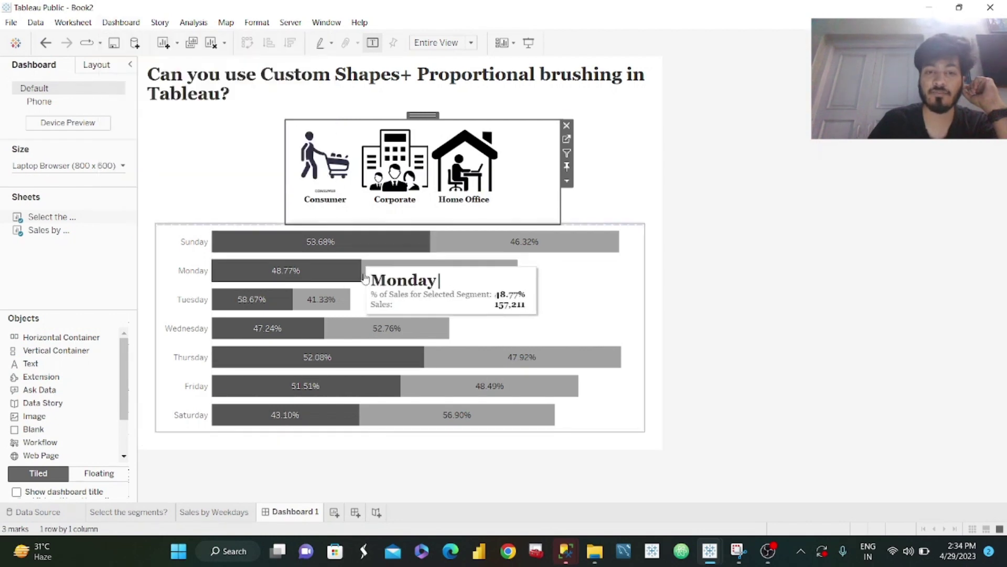
click(371, 343)
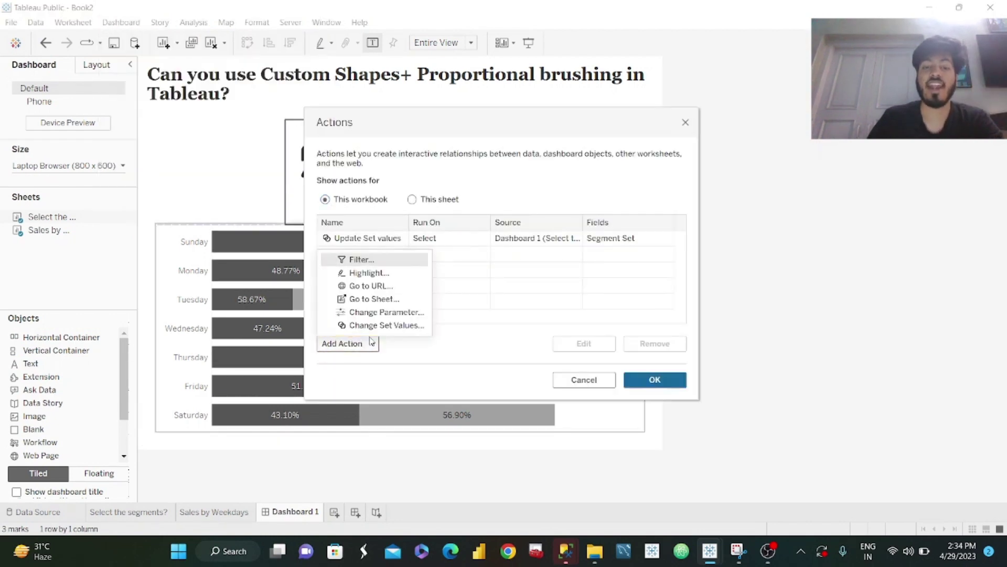
click(387, 277)
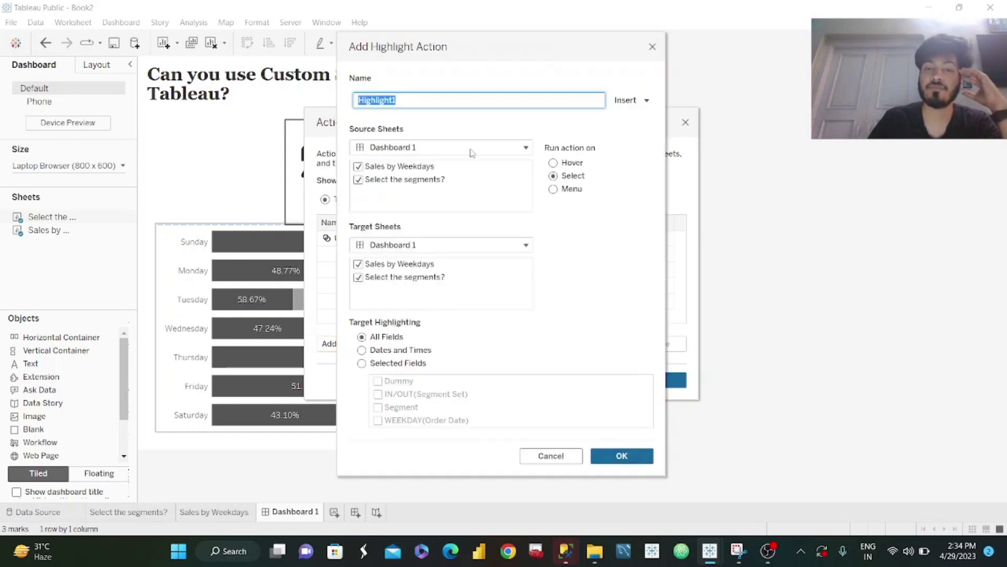
Limit the highlight action's source and target to Select the segments?, highlight only the Dummy field, and apply it
click(357, 167)
click(358, 265)
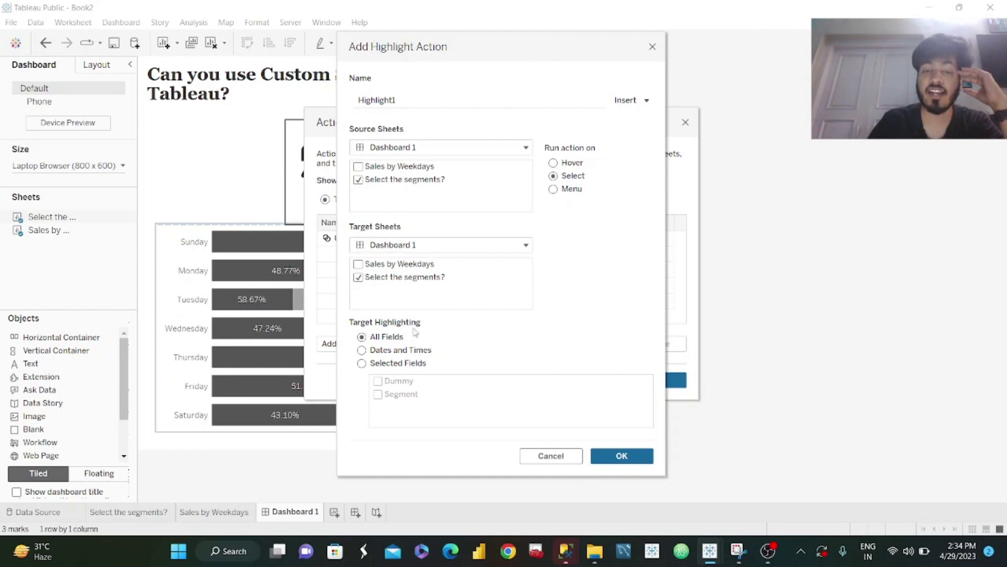
click(362, 363)
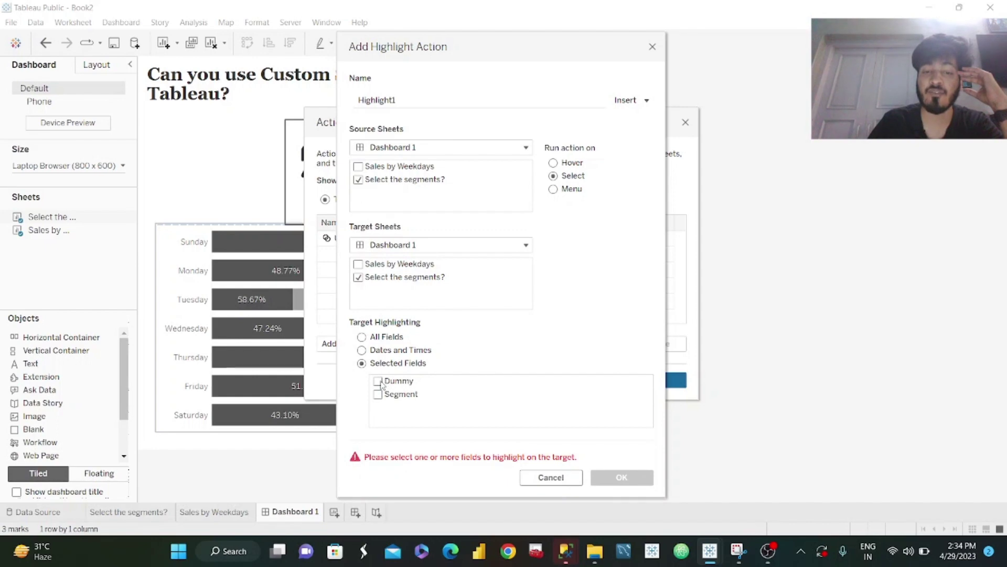
click(377, 381)
click(624, 466)
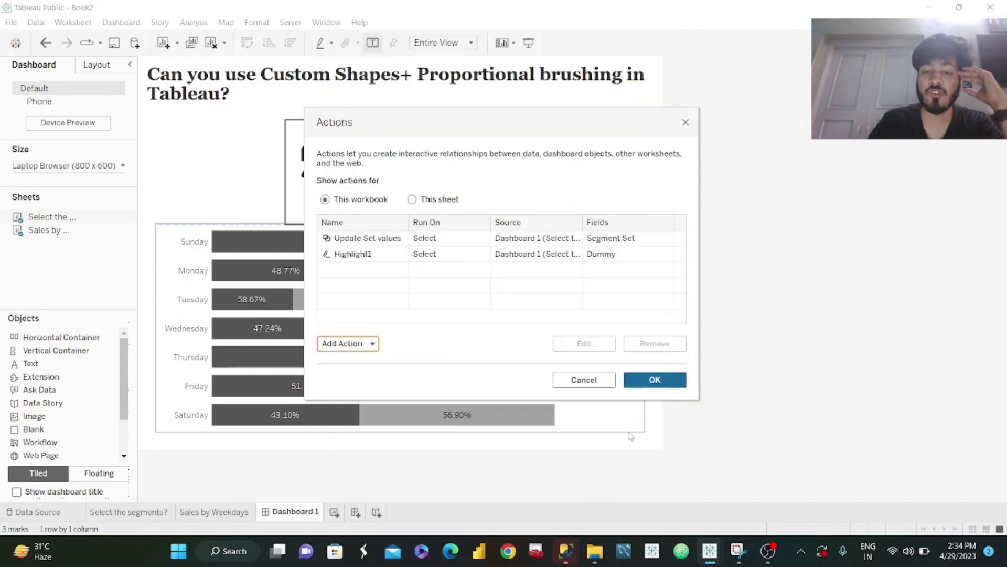
click(656, 380)
Test the highlight action by selecting the Consumer, Corporate and Home Office icons on the dashboard
click(323, 168)
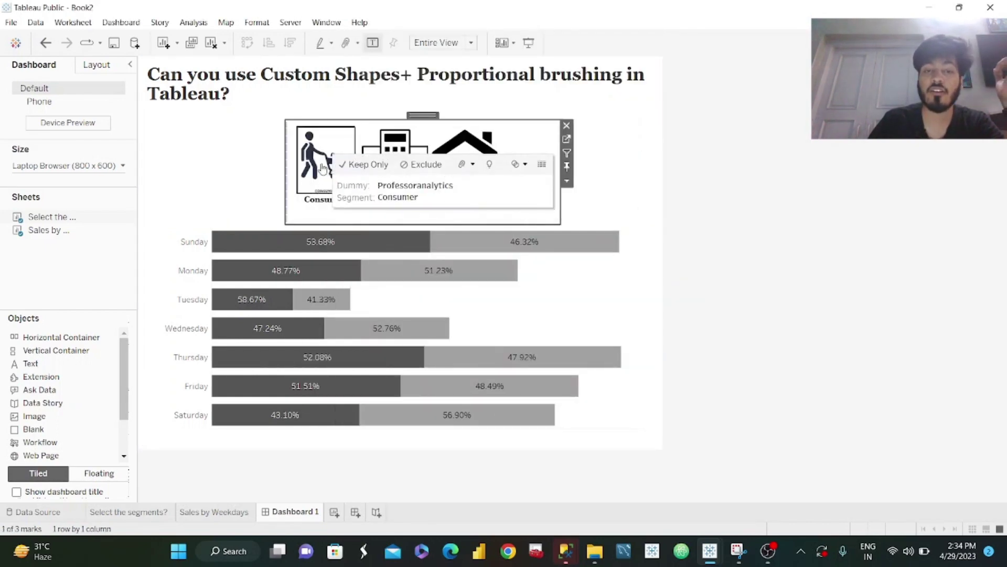
click(396, 158)
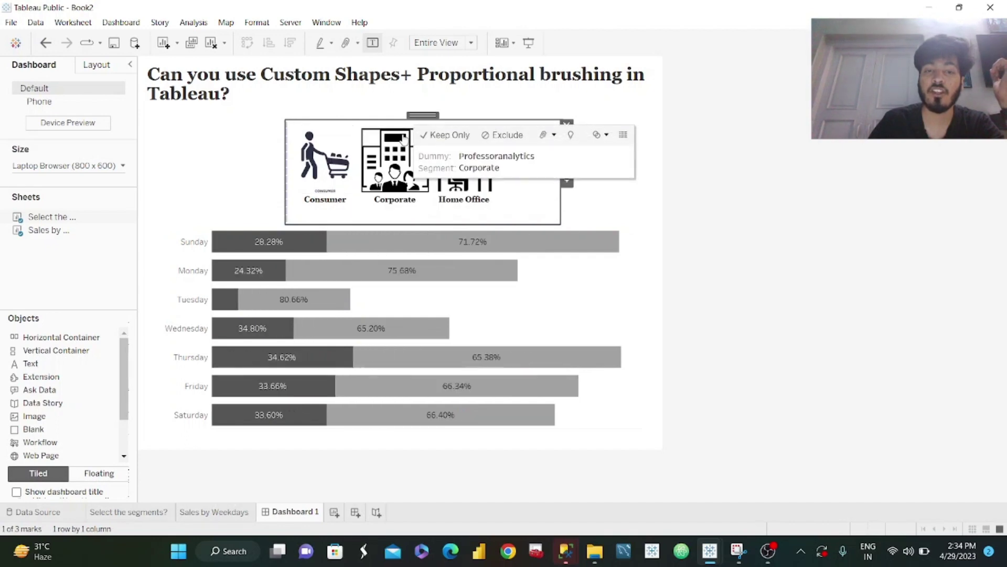
click(462, 185)
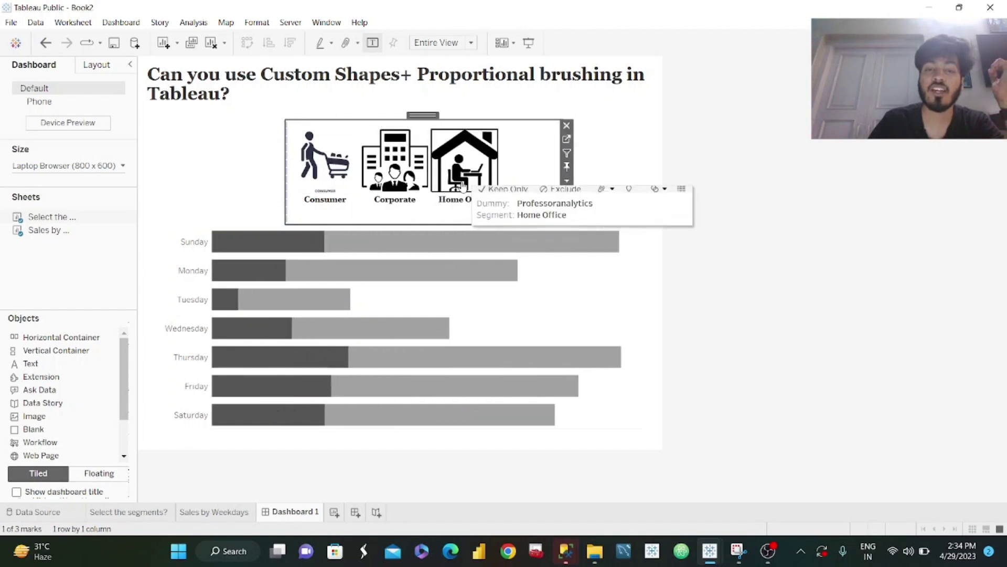
Go to the Select the segments? sheet and turn off its tooltips
click(568, 140)
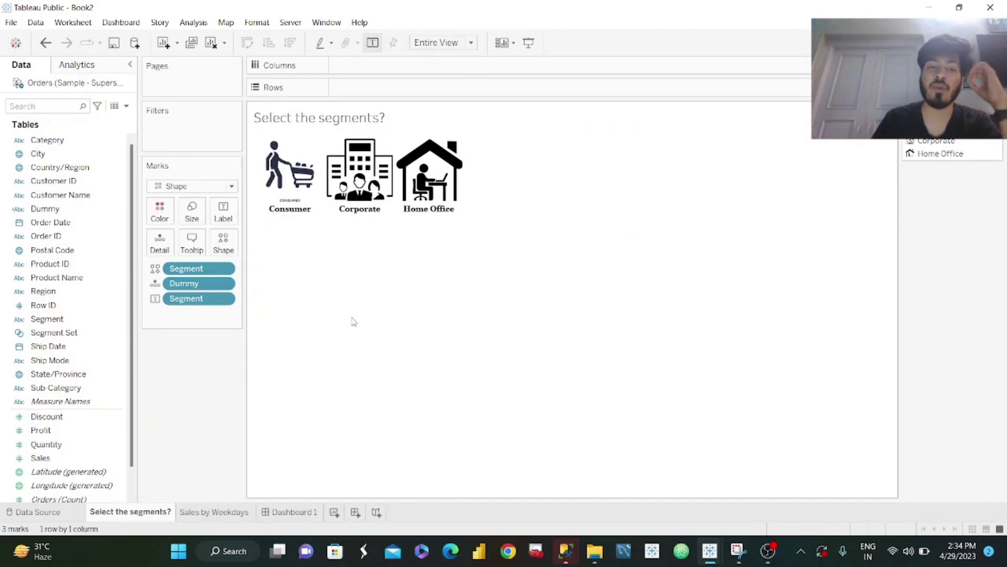
click(192, 243)
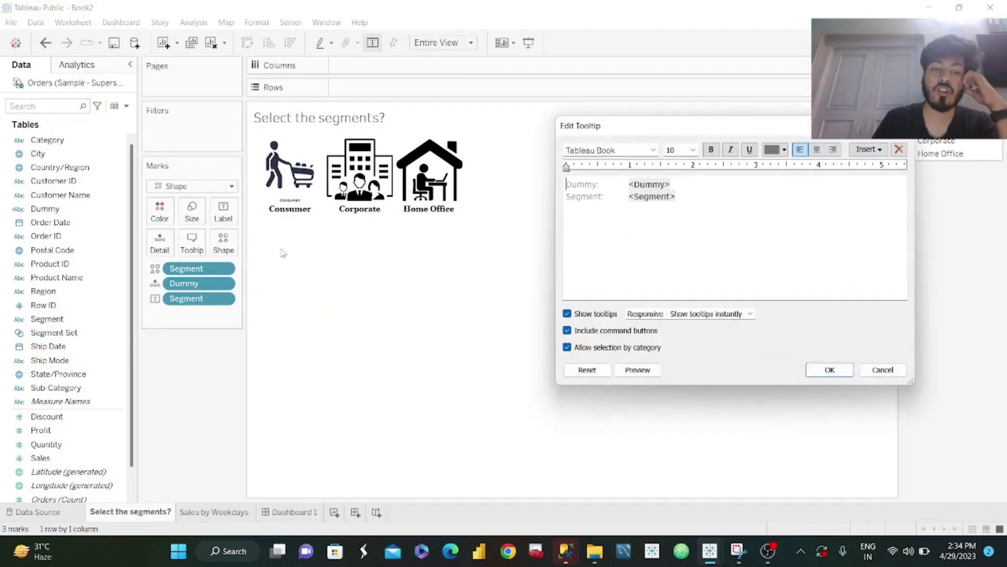
click(566, 314)
click(844, 371)
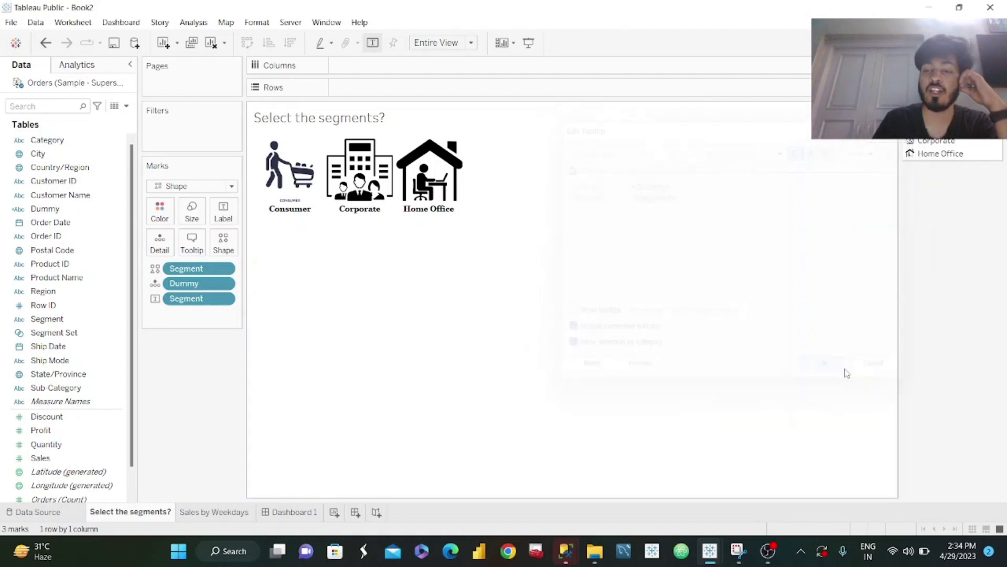
Show Dashboard 1 in presentation mode and test the brushing with the Corporate and Consumer icons
click(291, 512)
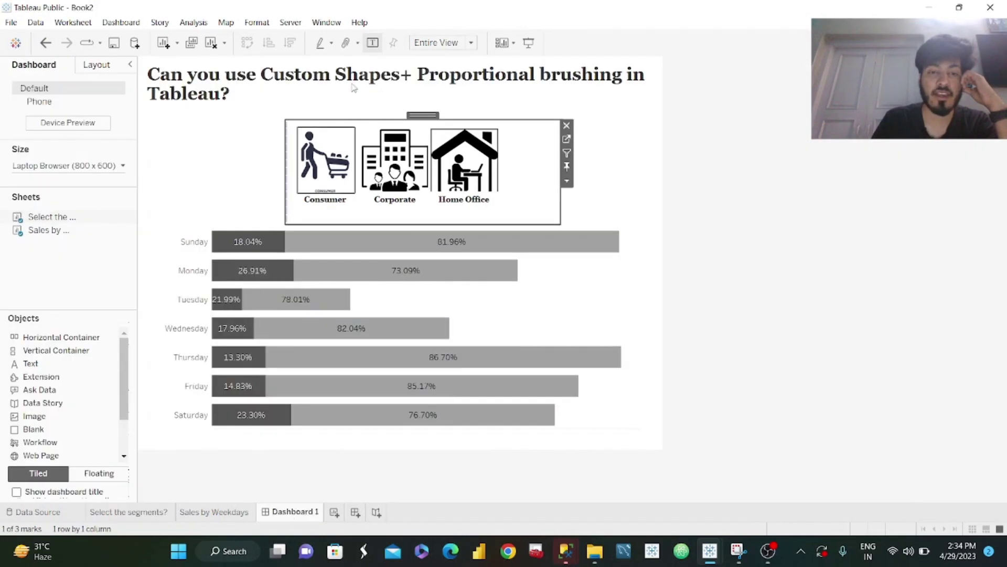
click(529, 43)
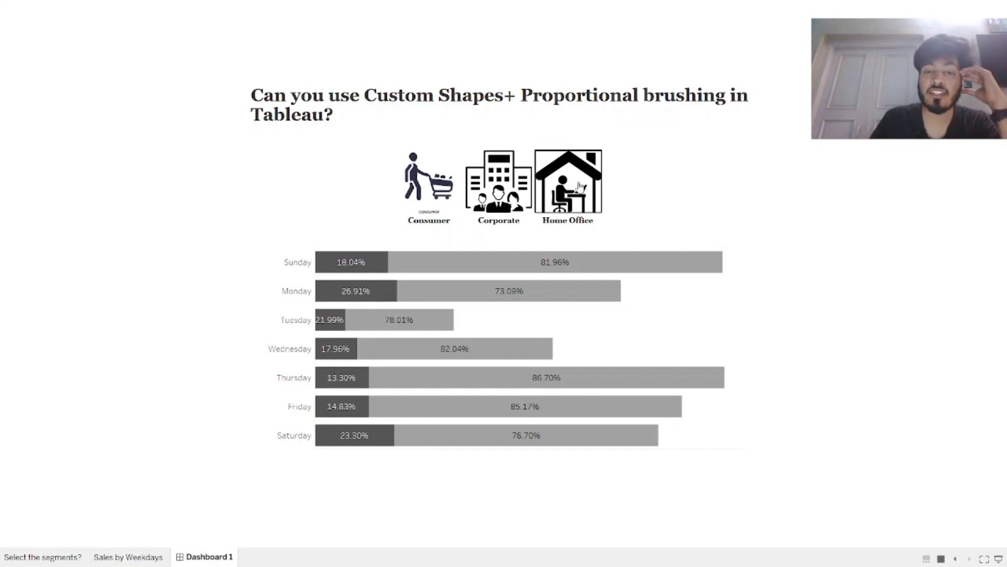
click(503, 173)
click(428, 184)
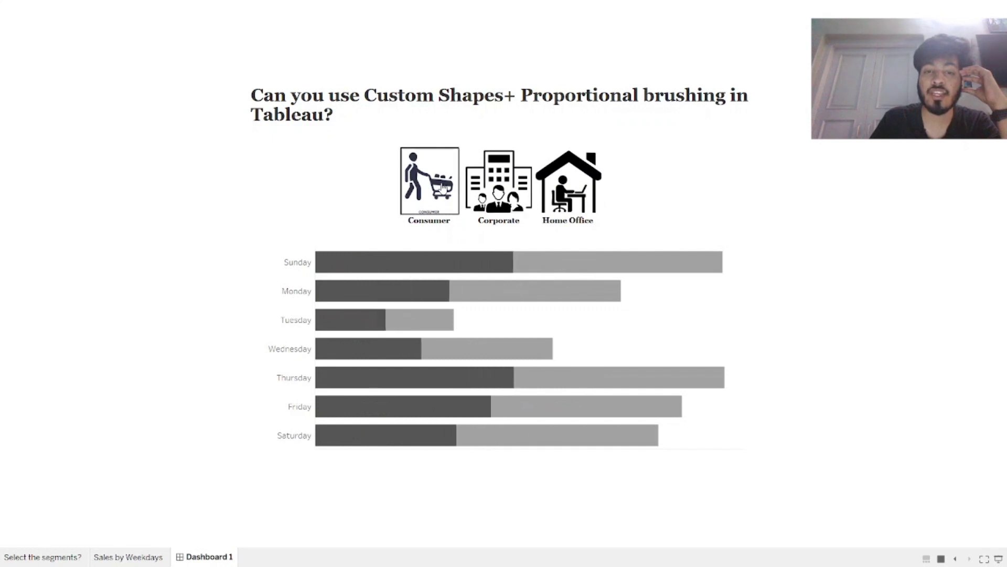